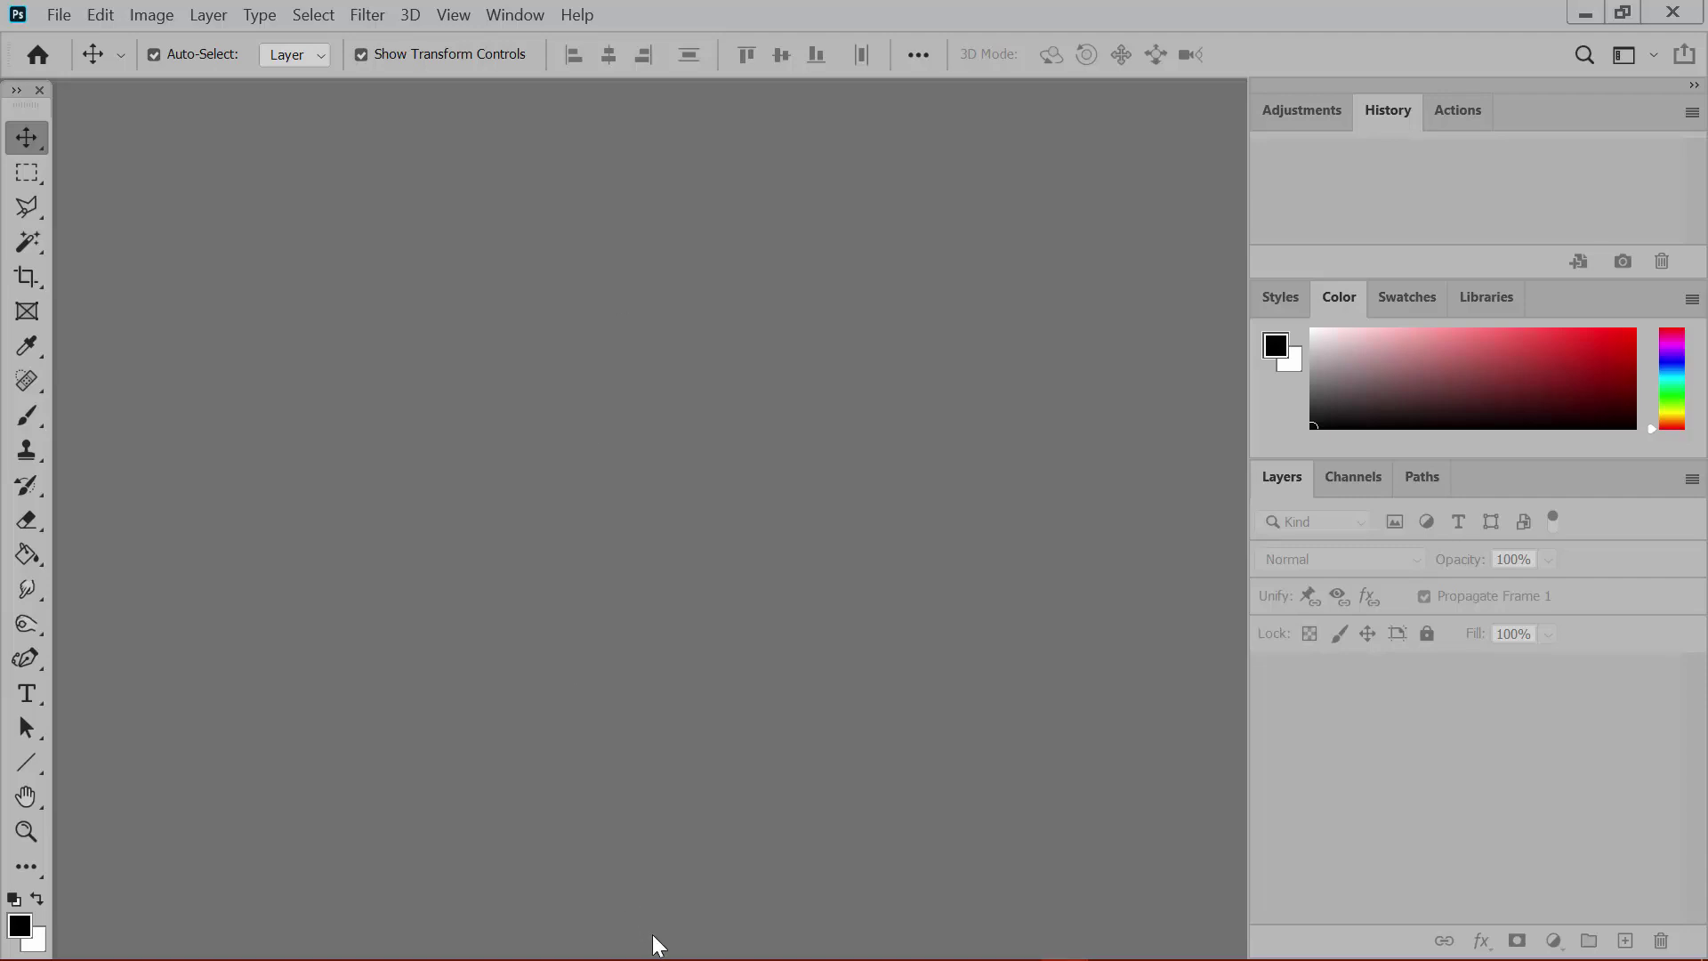
- Drag the KPertiet_WateryTypeCastSentimentsNo7 ABR file from its folder window into Photoshop to load it
{"action": "mouse_move", "coordinate": [642, 954]}
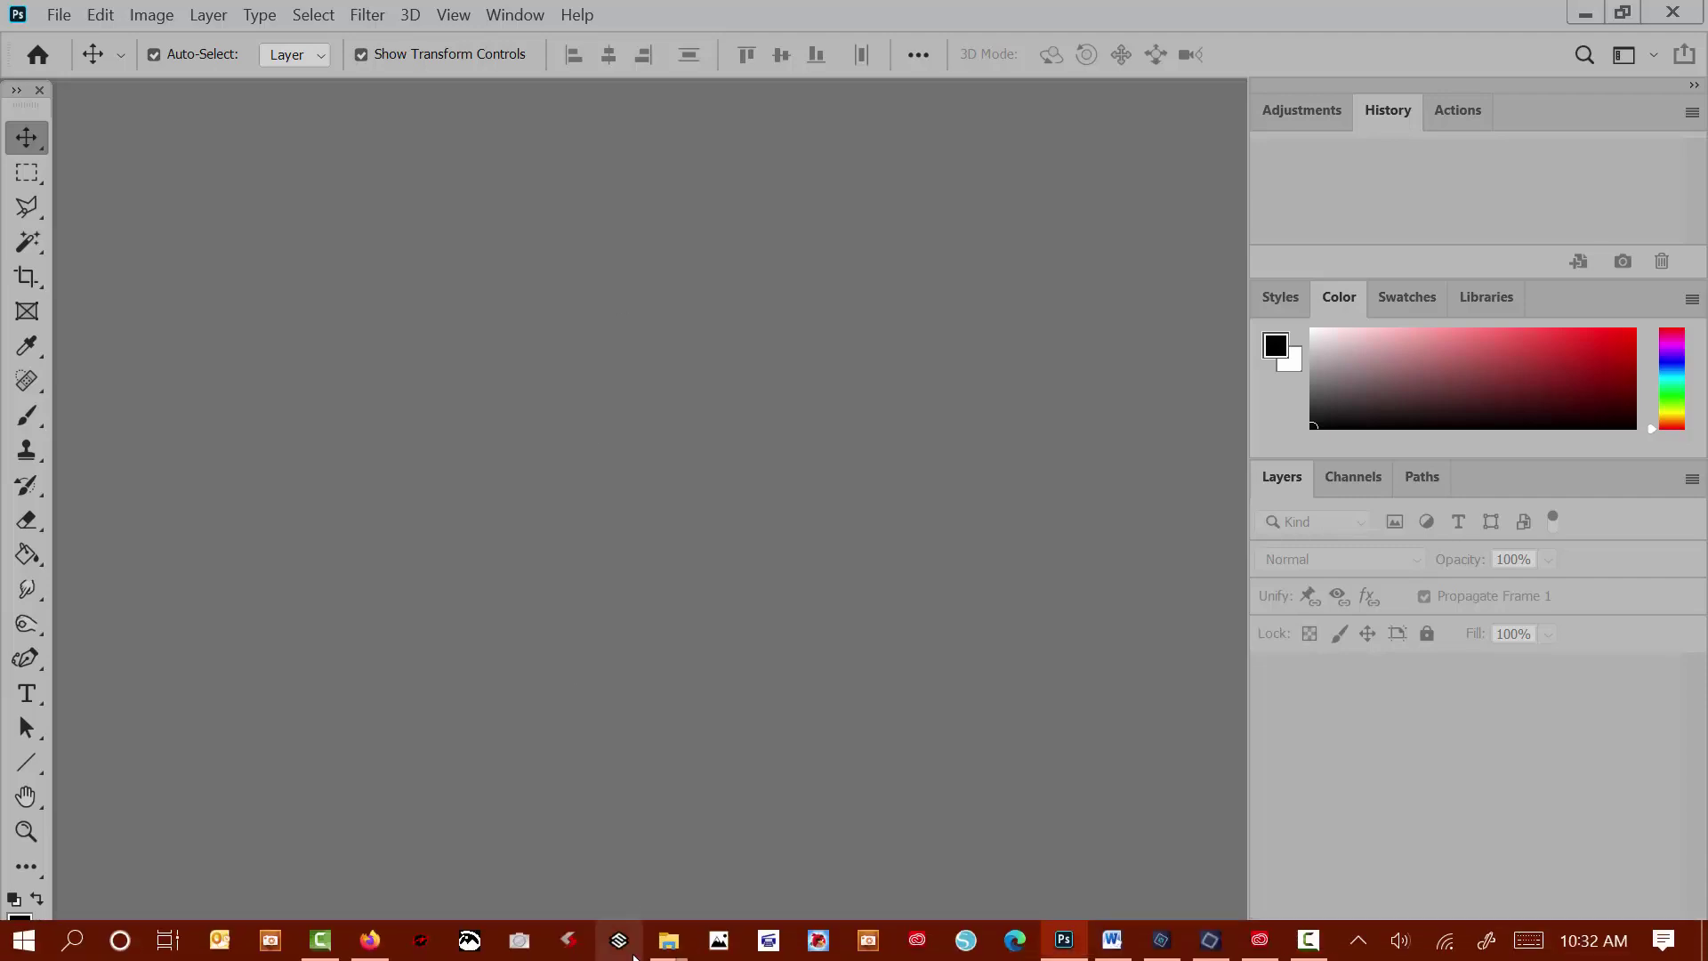
{"action": "left_click", "coordinate": [663, 867]}
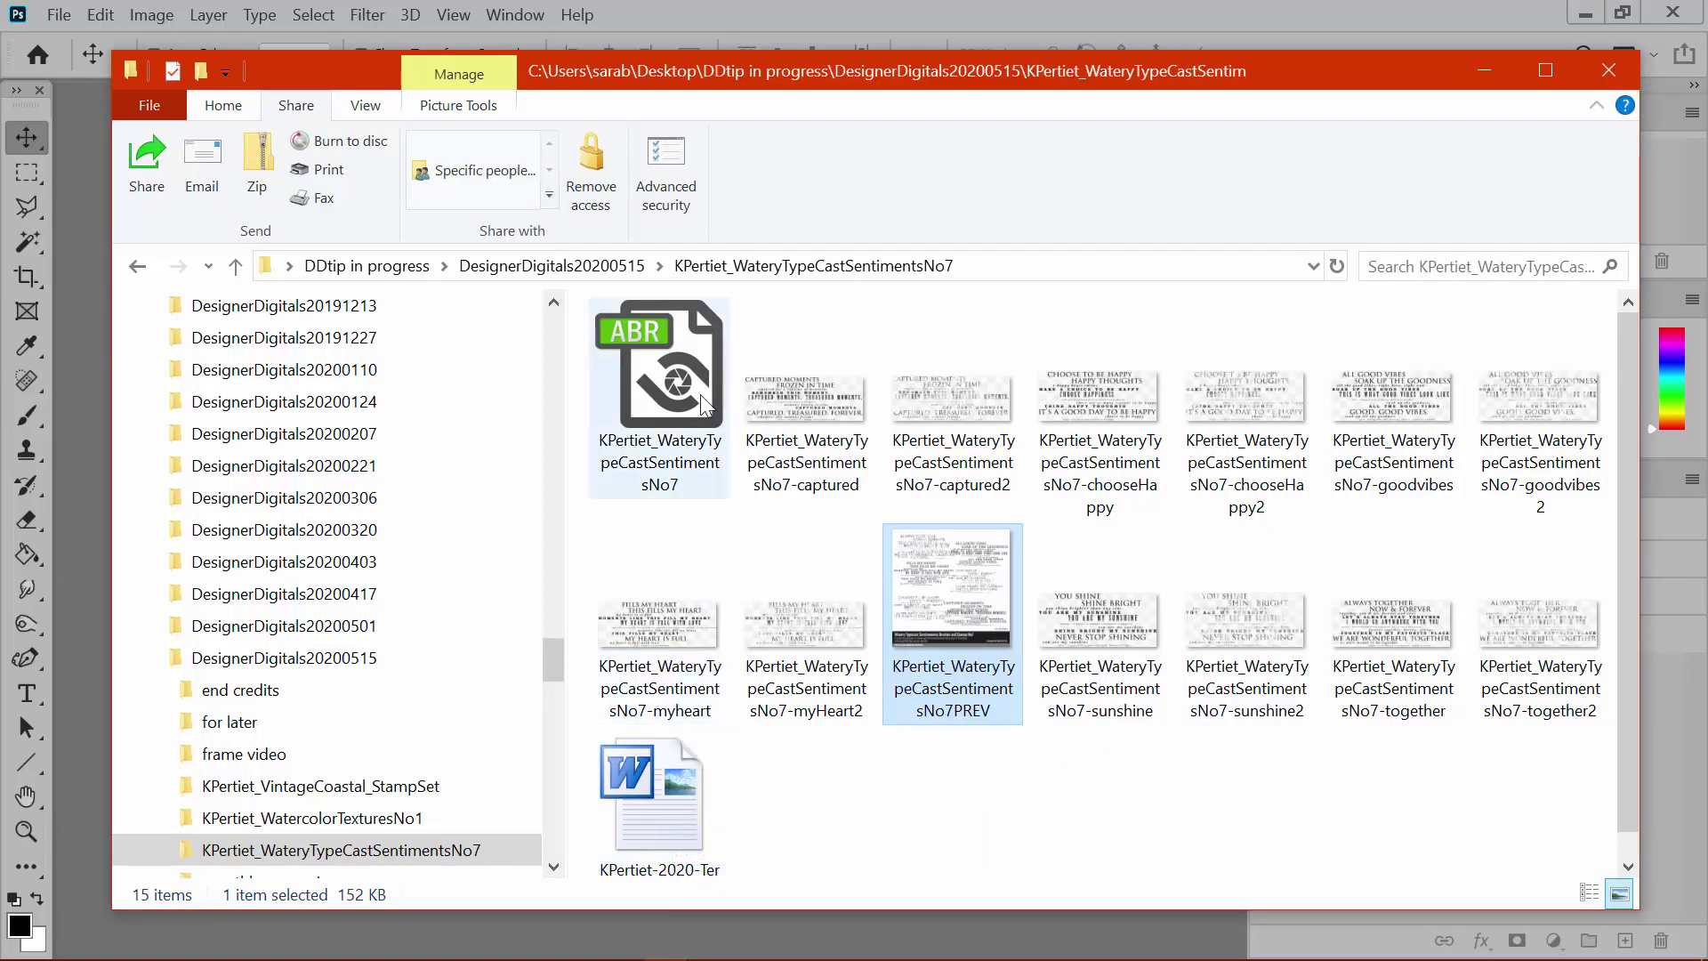
{"action": "left_click_drag", "start_coordinate": [832, 100], "coordinate": [1029, 129]}
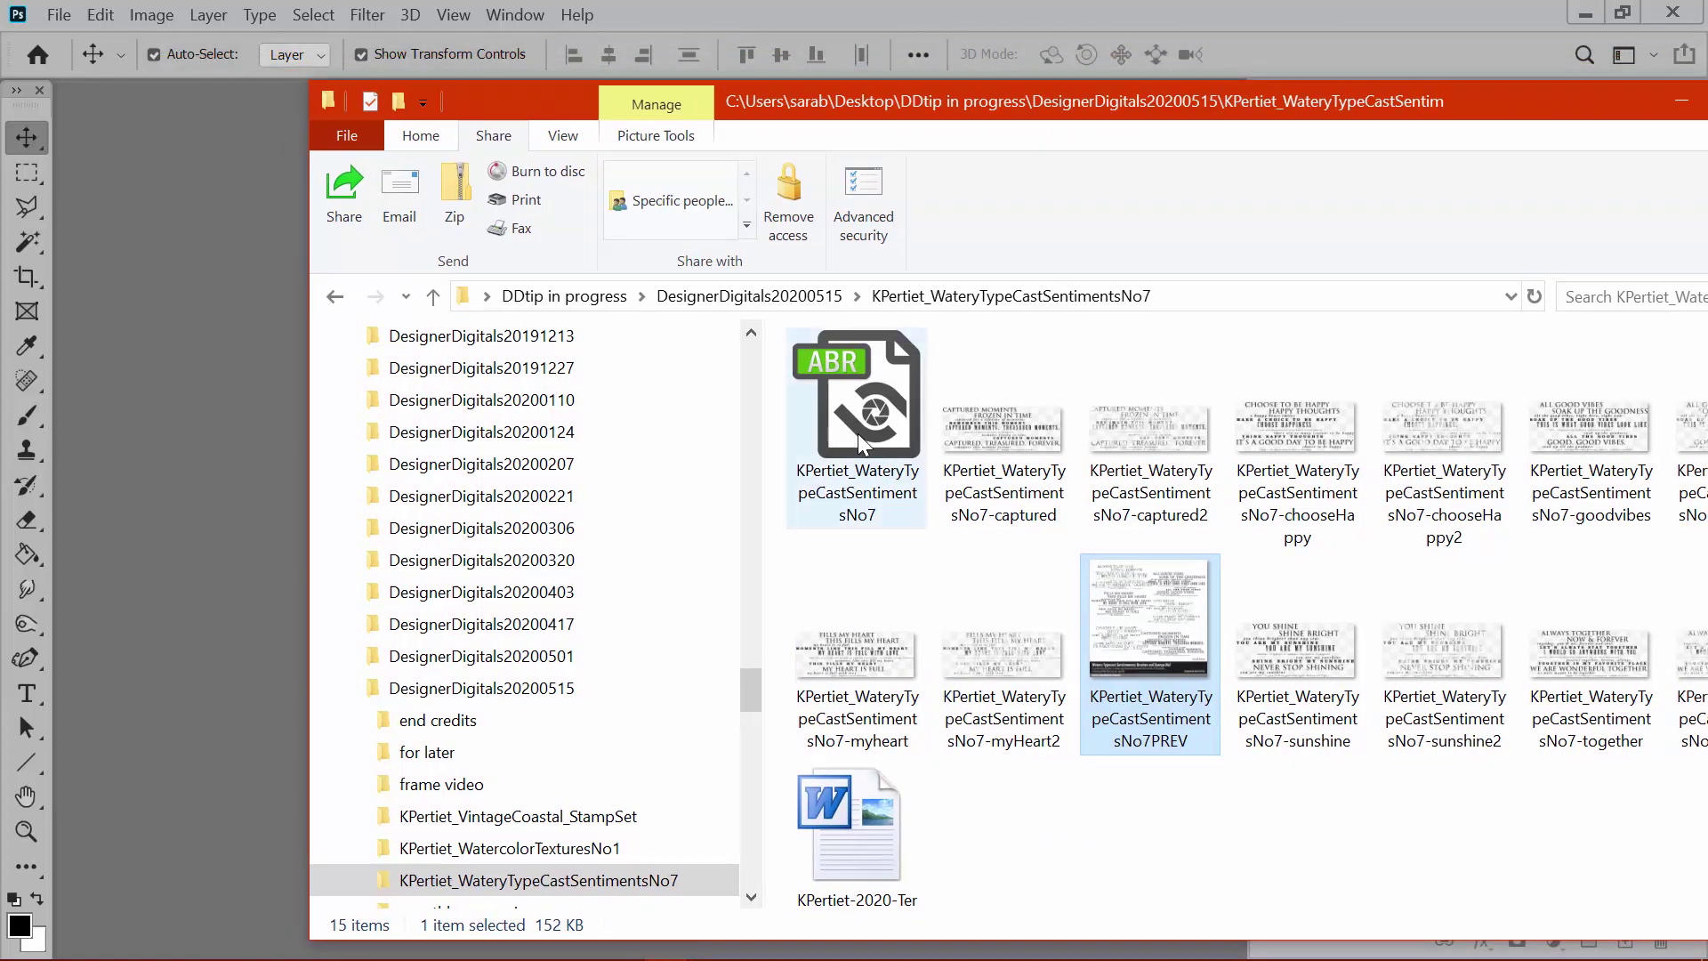
{"action": "left_click_drag", "start_coordinate": [858, 434], "coordinate": [189, 452]}
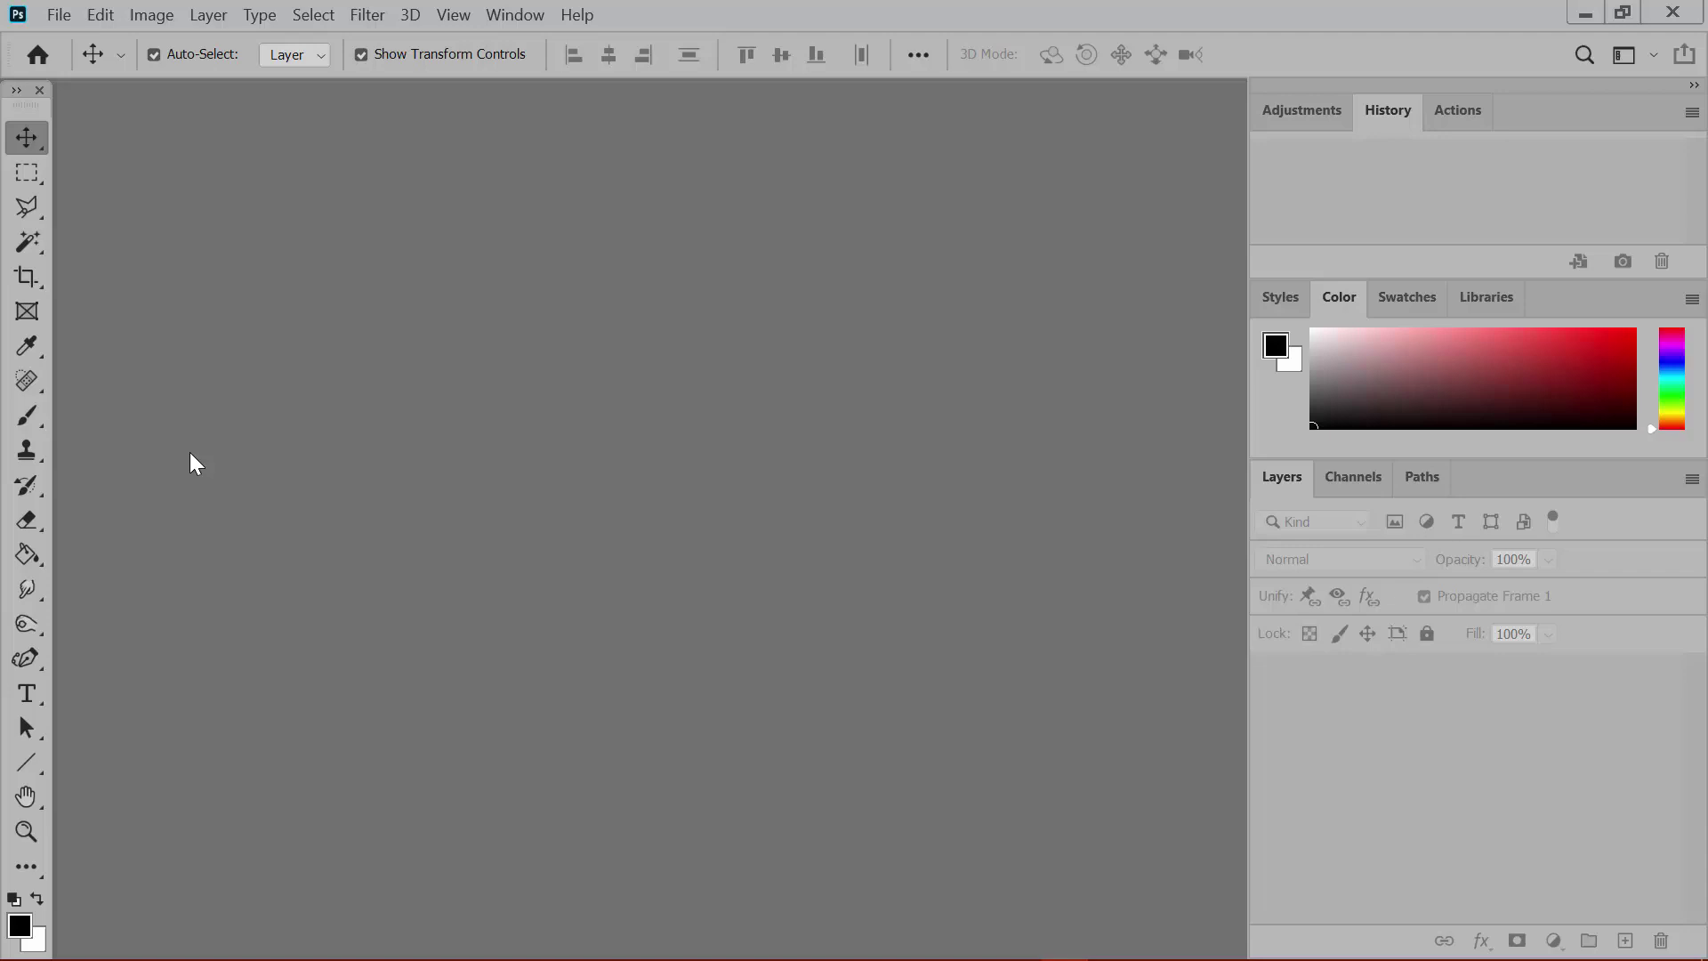
{"action": "left_click", "coordinate": [102, 15]}
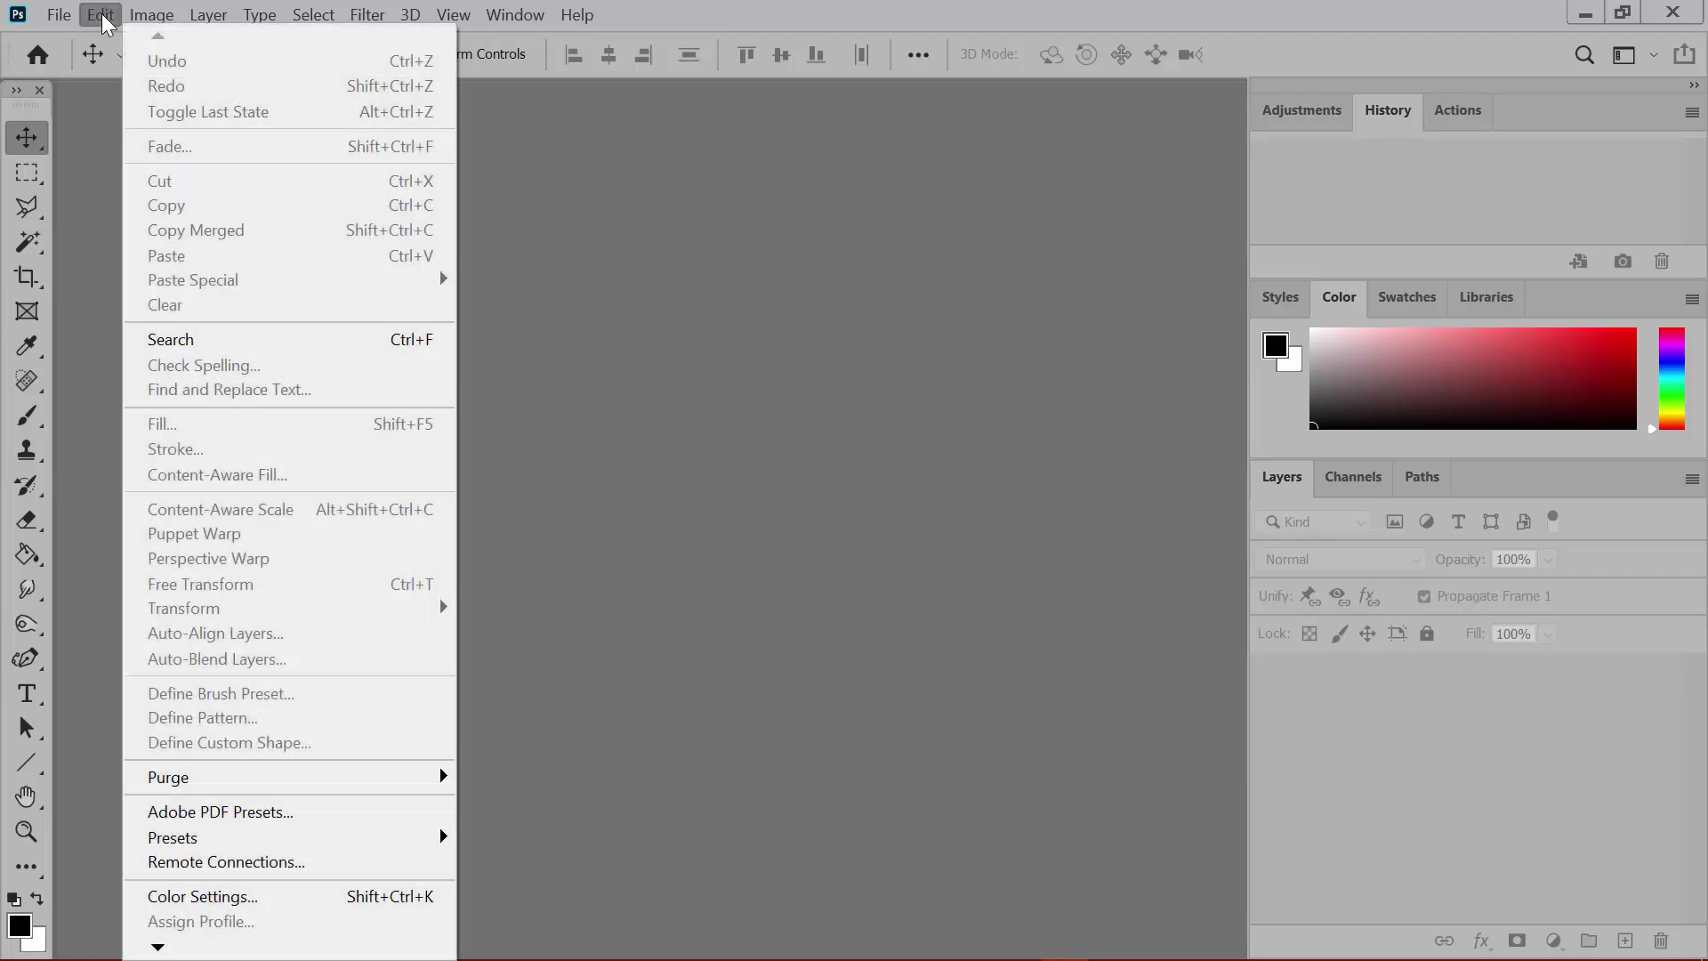
{"action": "mouse_move", "coordinate": [242, 851]}
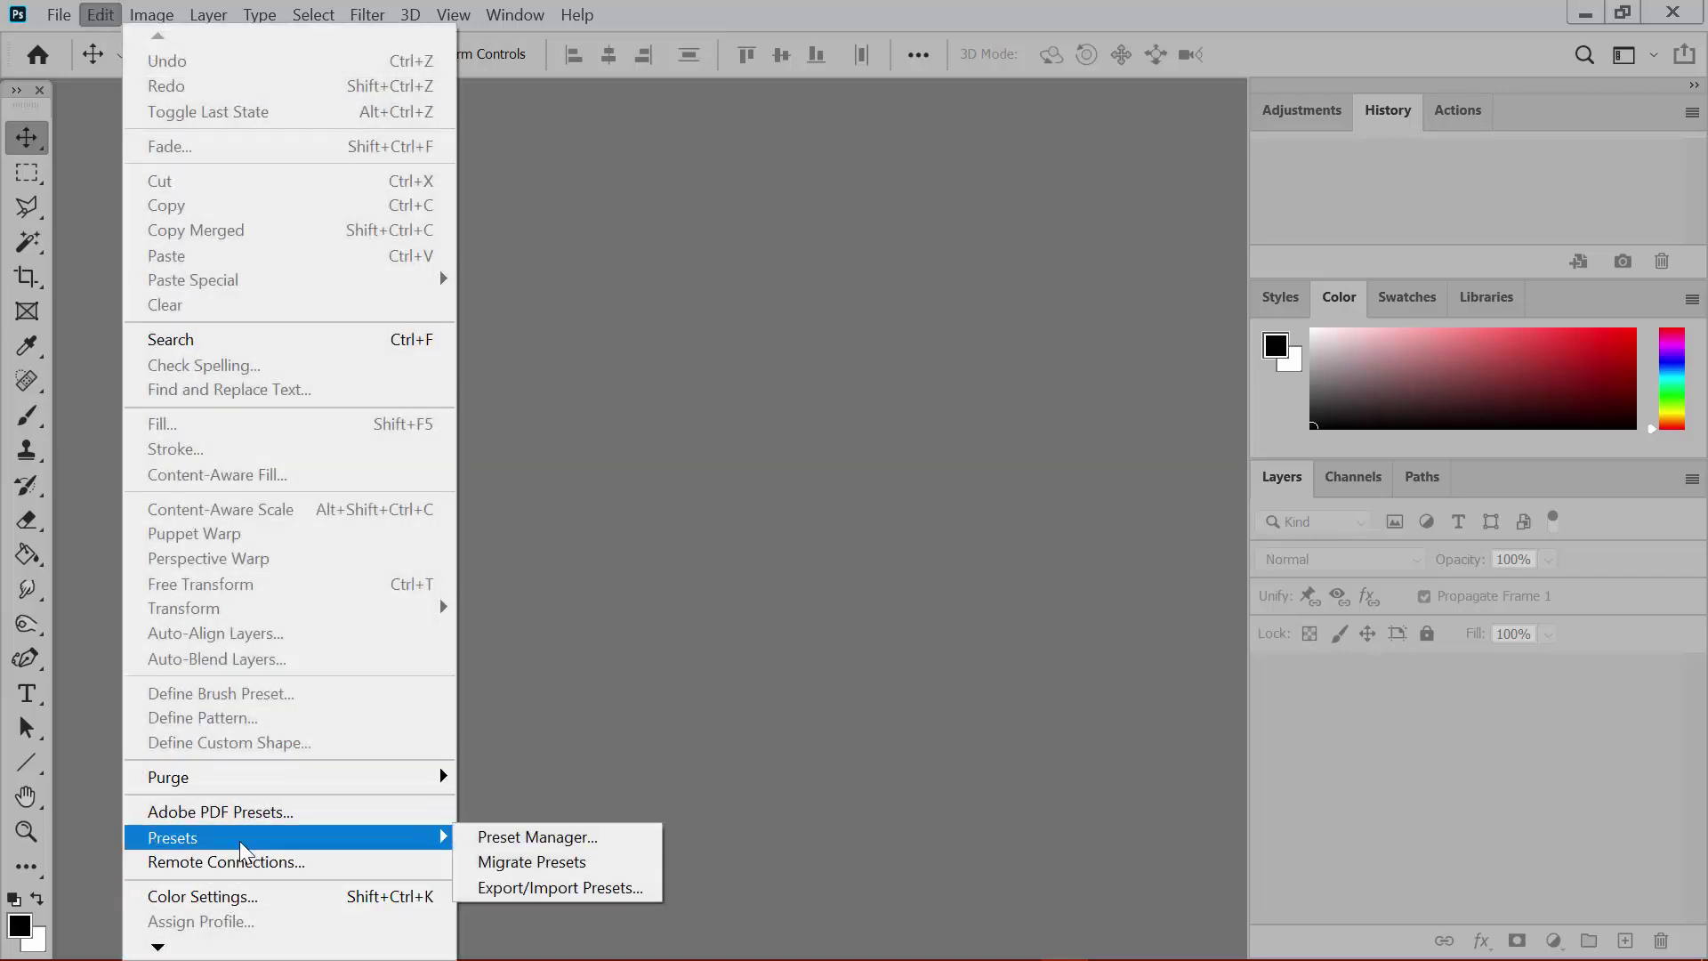
{"action": "left_click", "coordinate": [521, 843]}
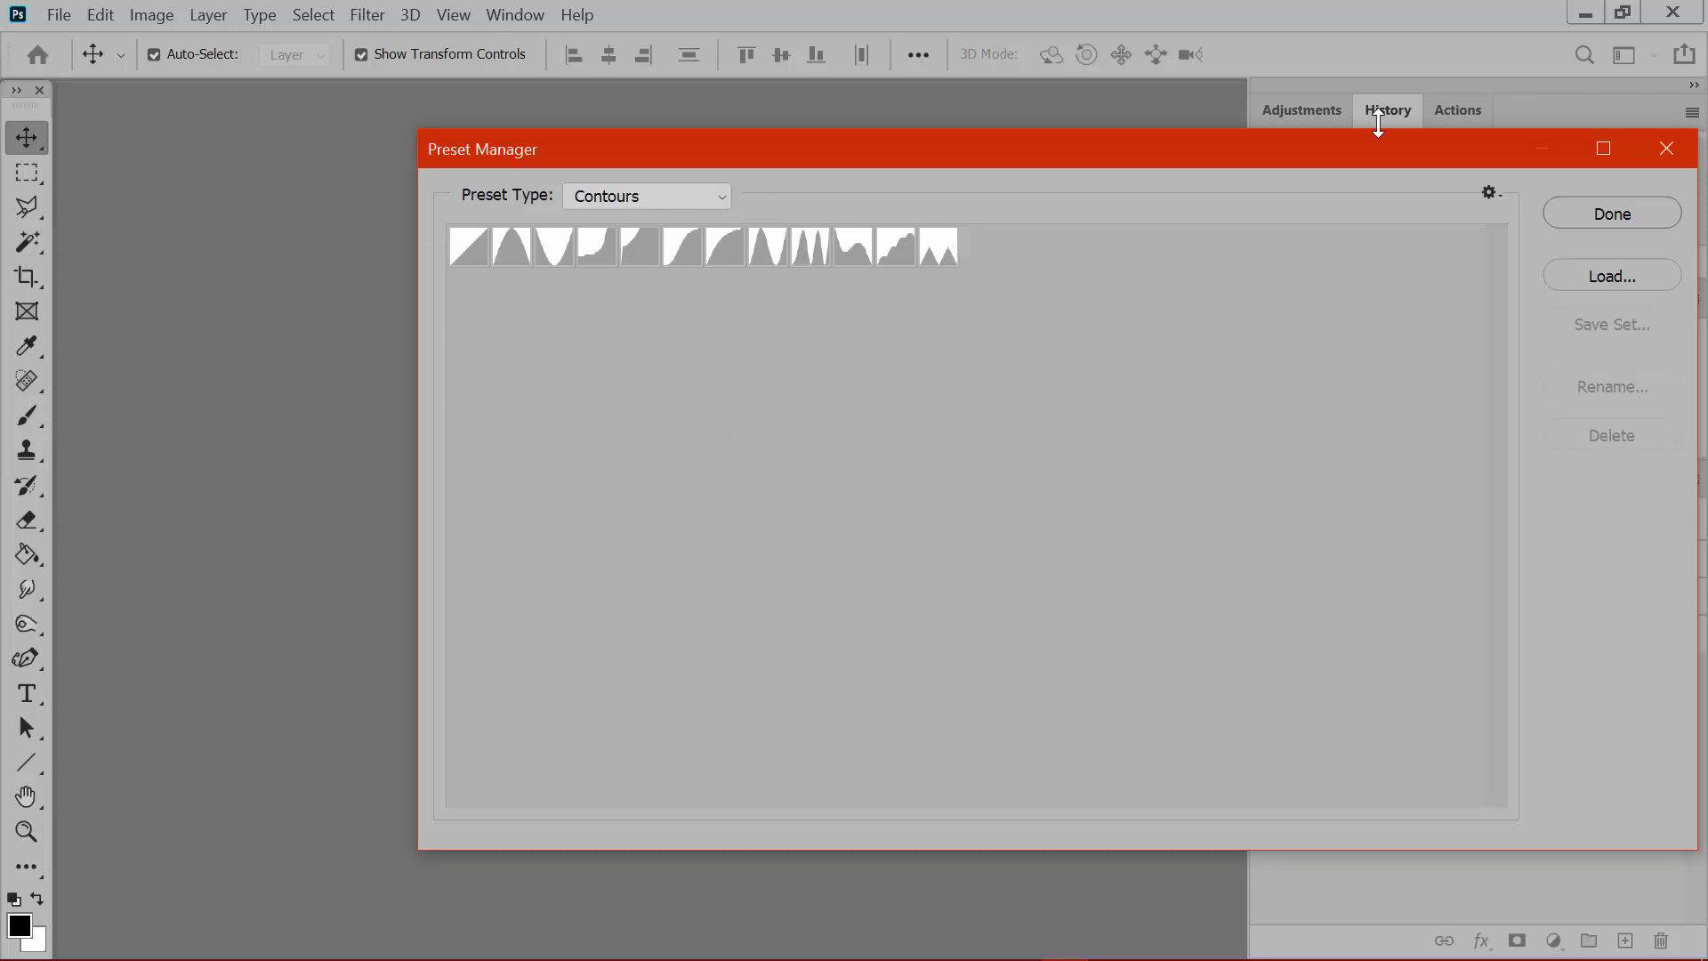
{"action": "left_click", "coordinate": [1572, 218]}
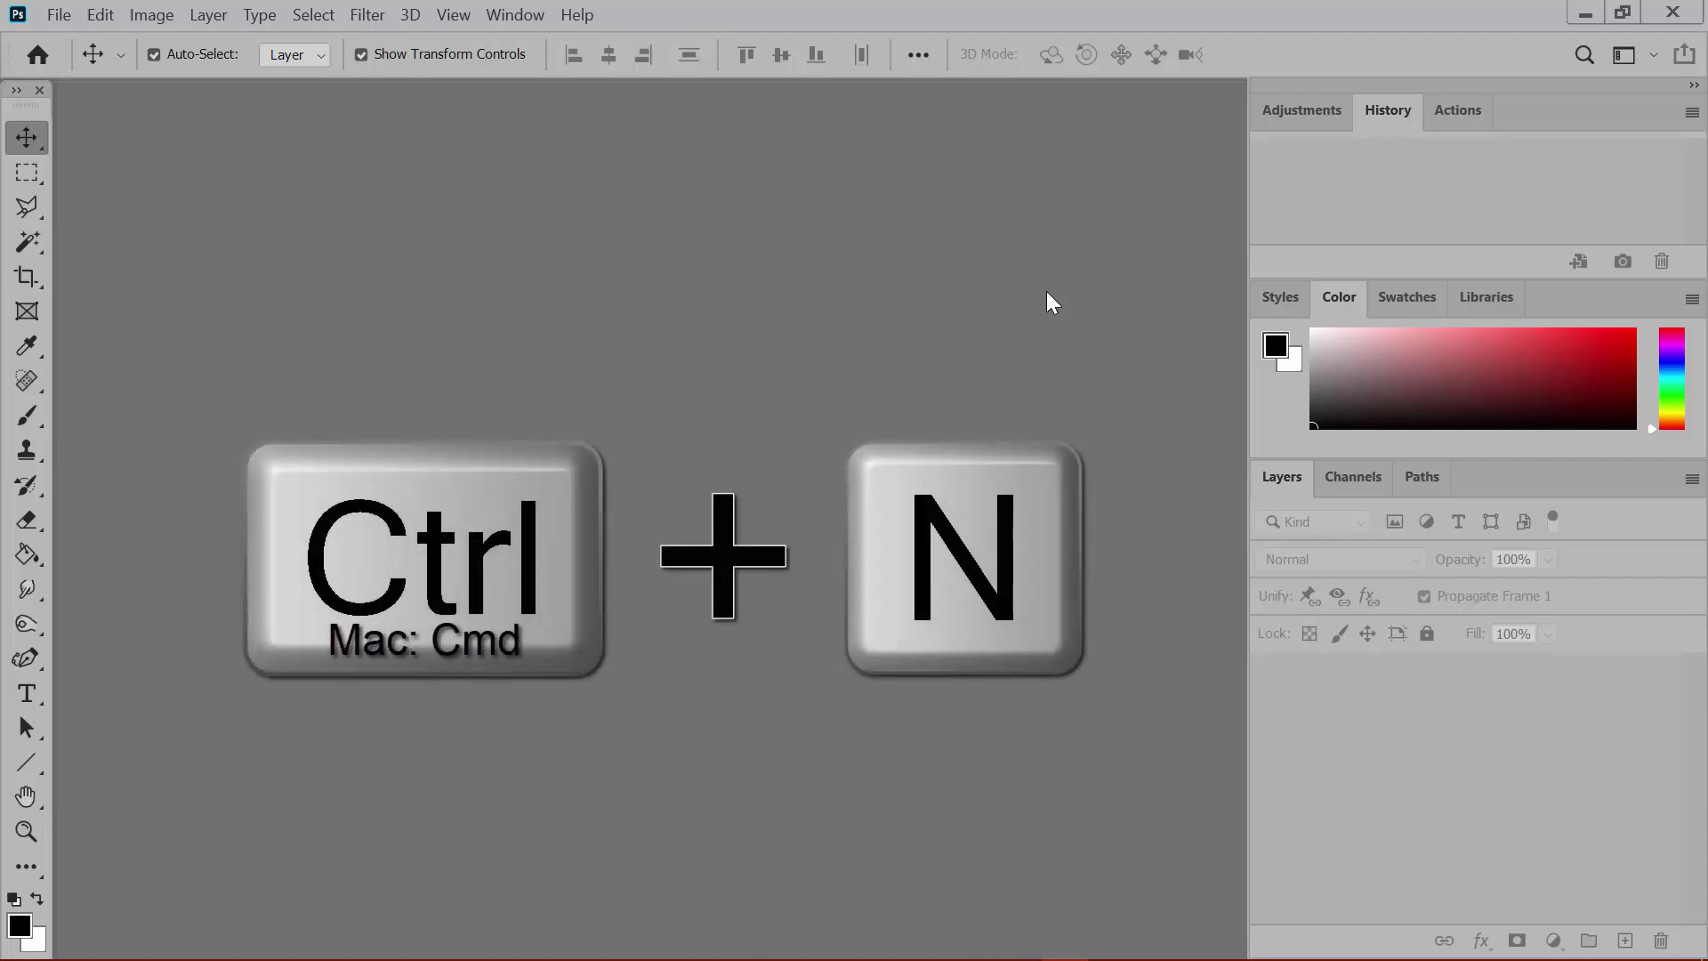
- Create a new U.S. Paper Letter document, 8.5 × 11 inches at 300 ppi, white background
{"action": "key", "text": "ctrl"}
{"action": "key", "text": "ctrl+n"}
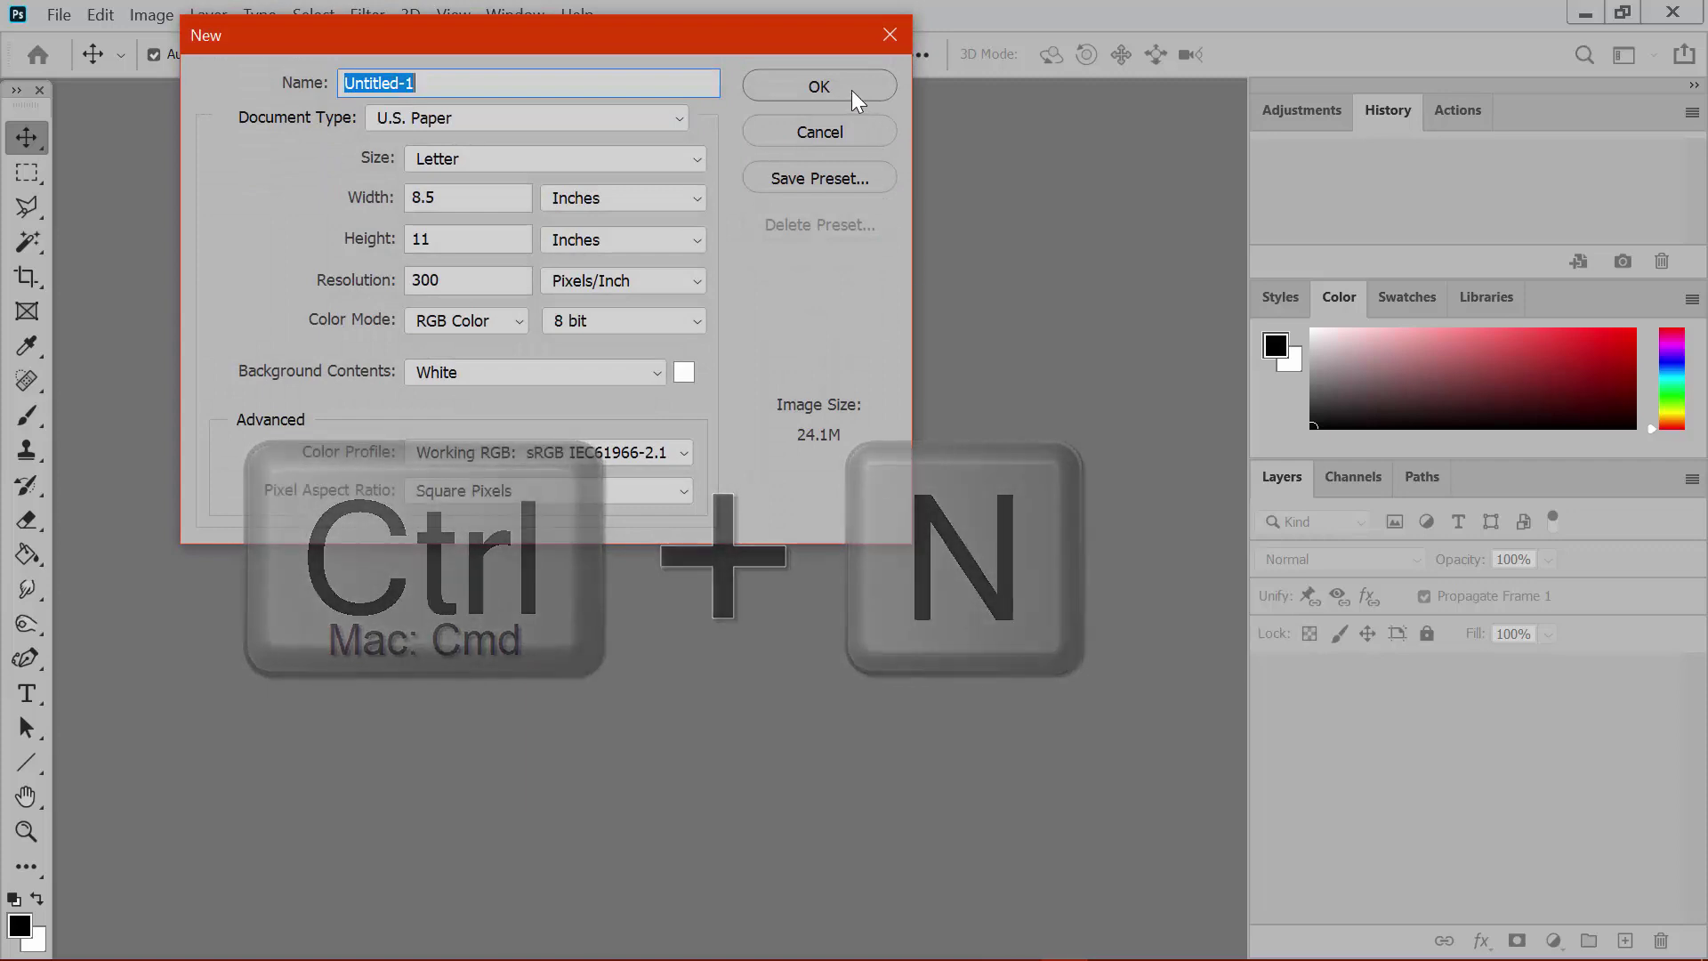
{"action": "left_click", "coordinate": [851, 89]}
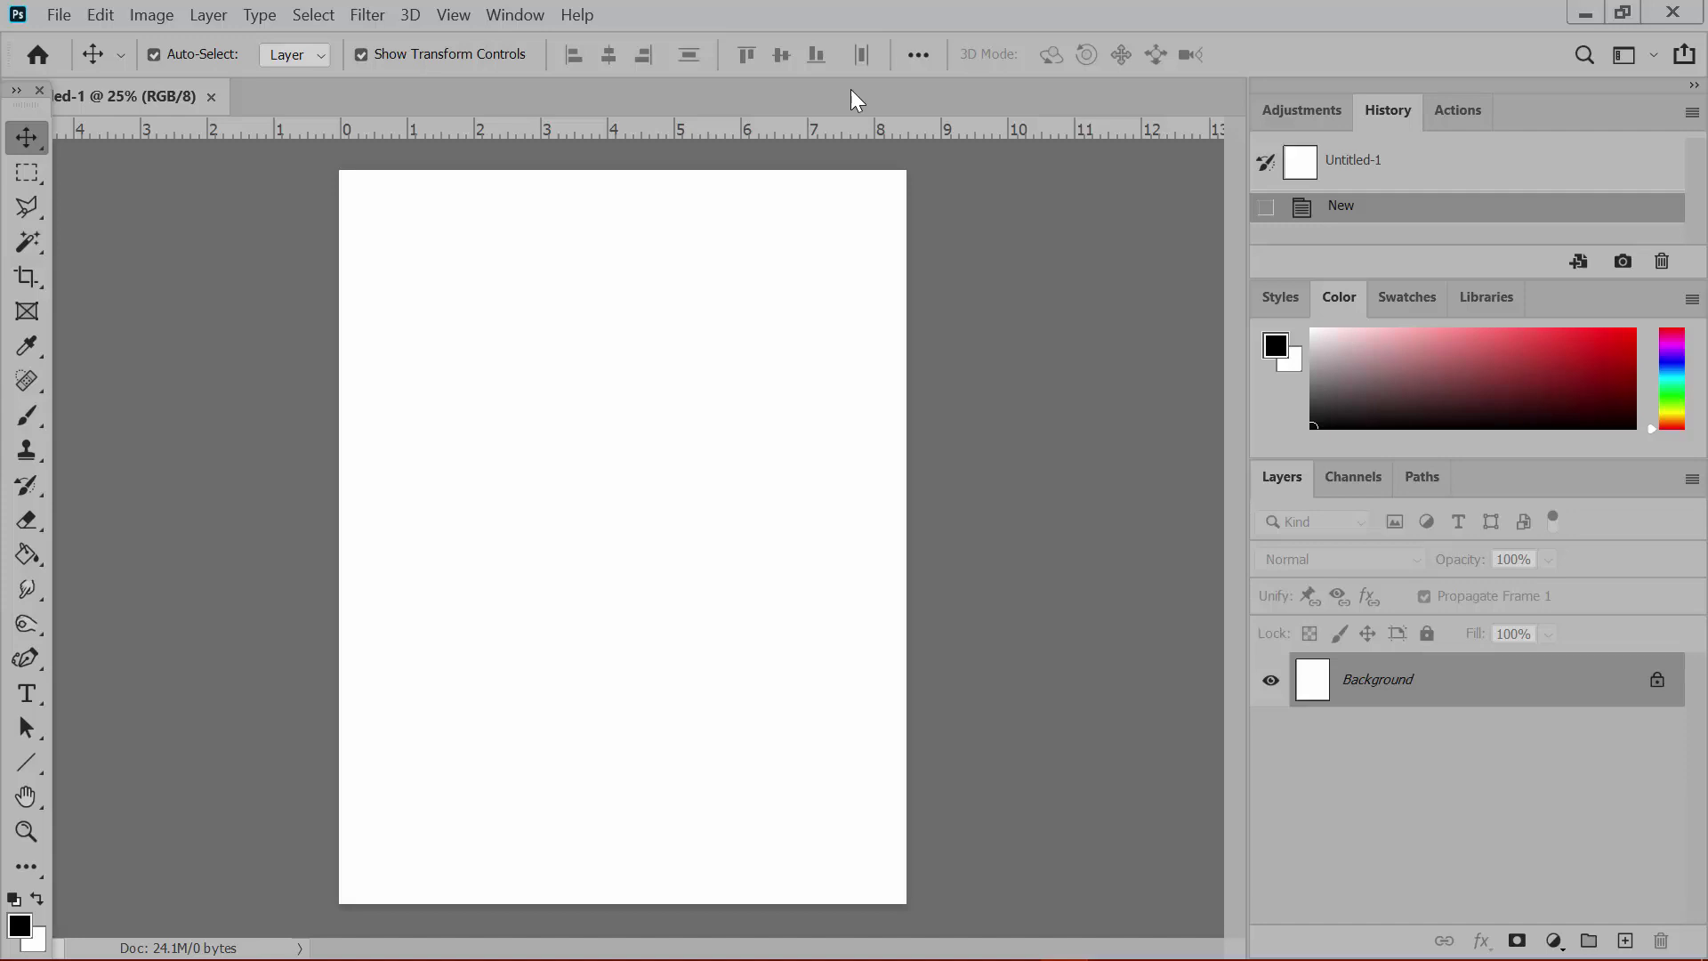
- Add an empty Layer 1 above the Background from the Layers panel
{"action": "left_click", "coordinate": [1622, 943]}
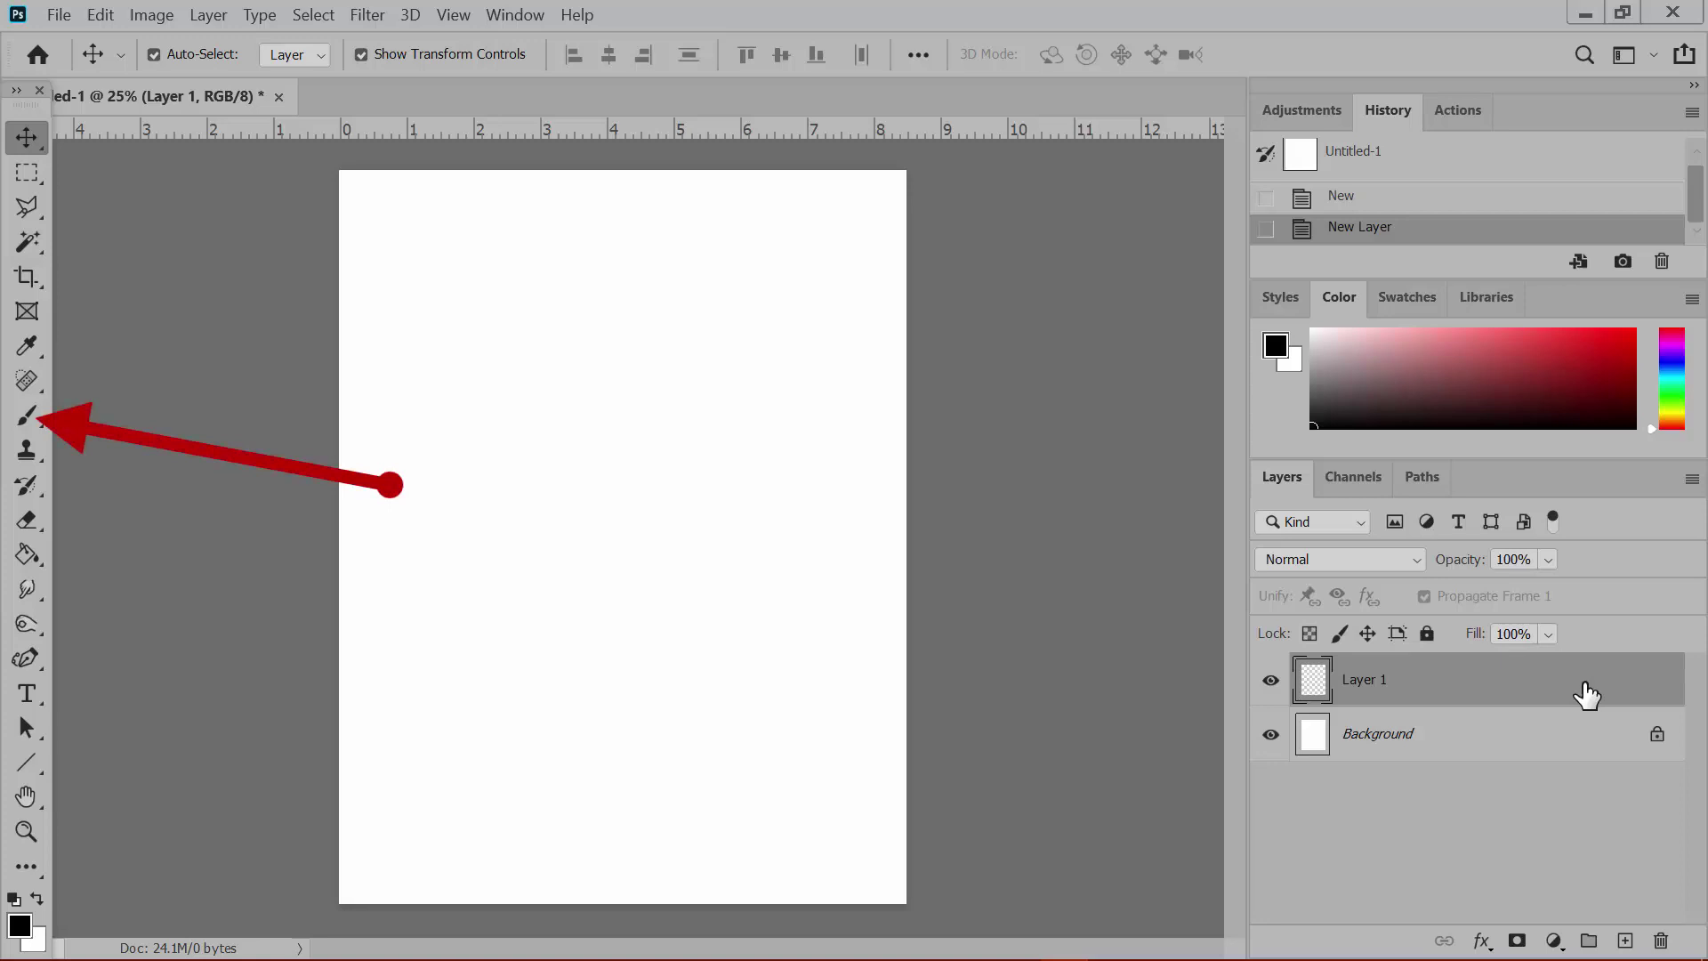
- Select the Brush tool with the 'ALL GOOD VIBES' brush from the WateryTypeCastSentimentsNo7 group
{"action": "left_click", "coordinate": [34, 416]}
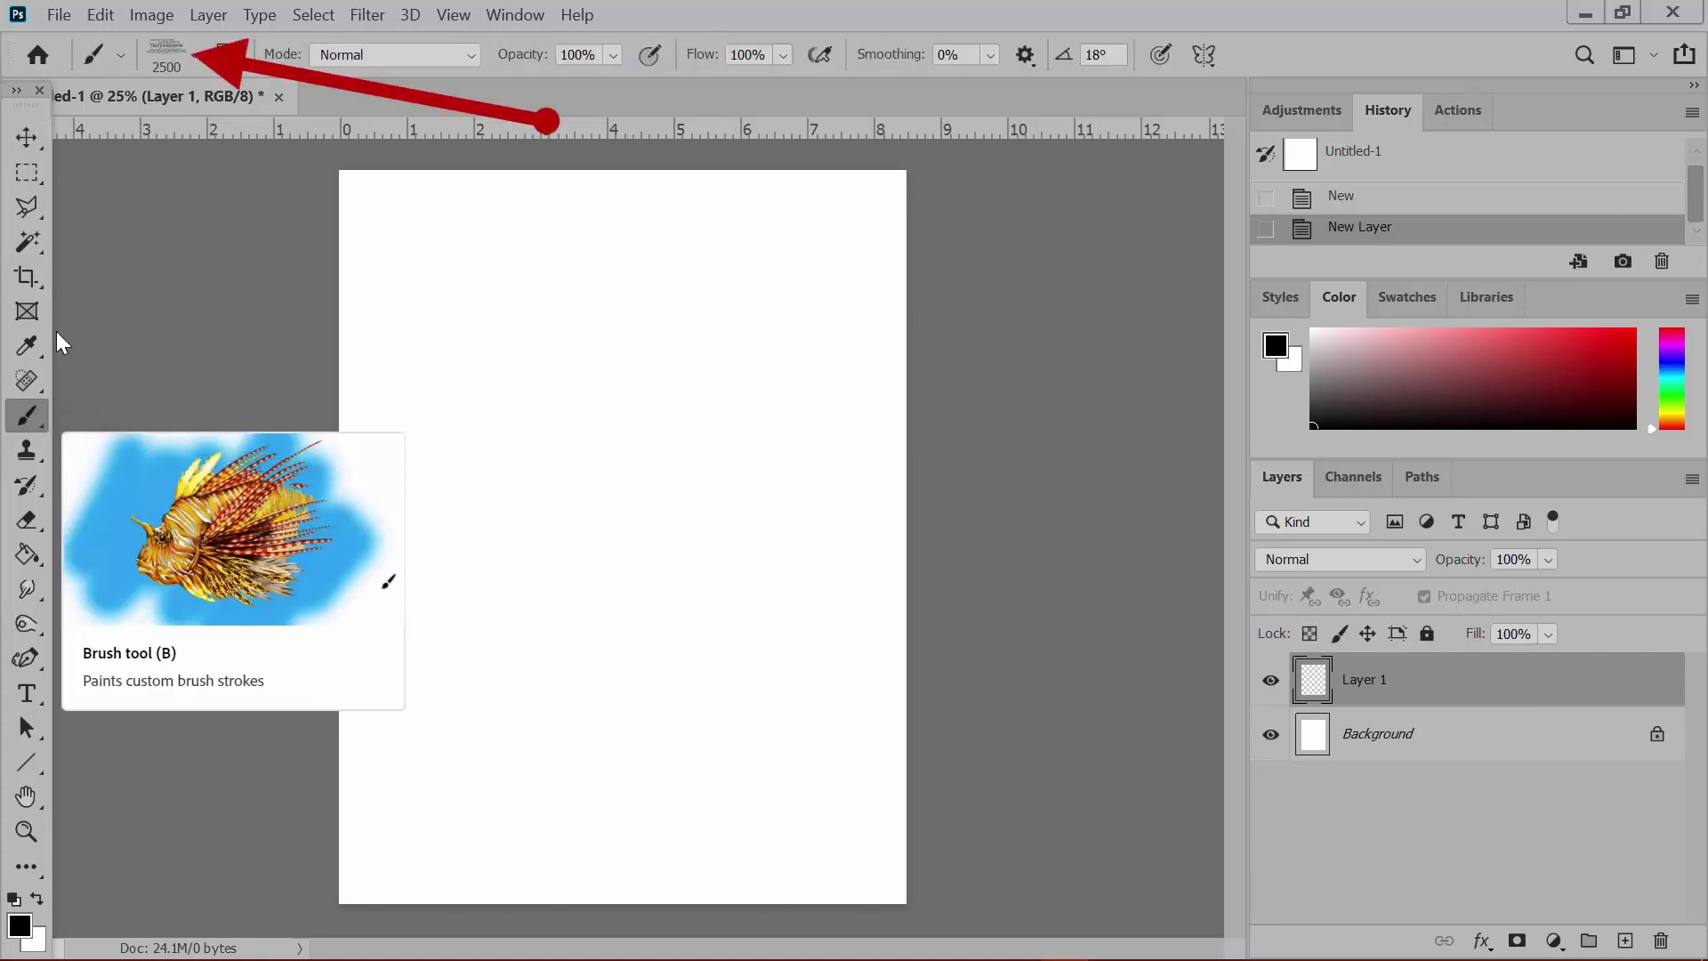
{"action": "left_click", "coordinate": [189, 56]}
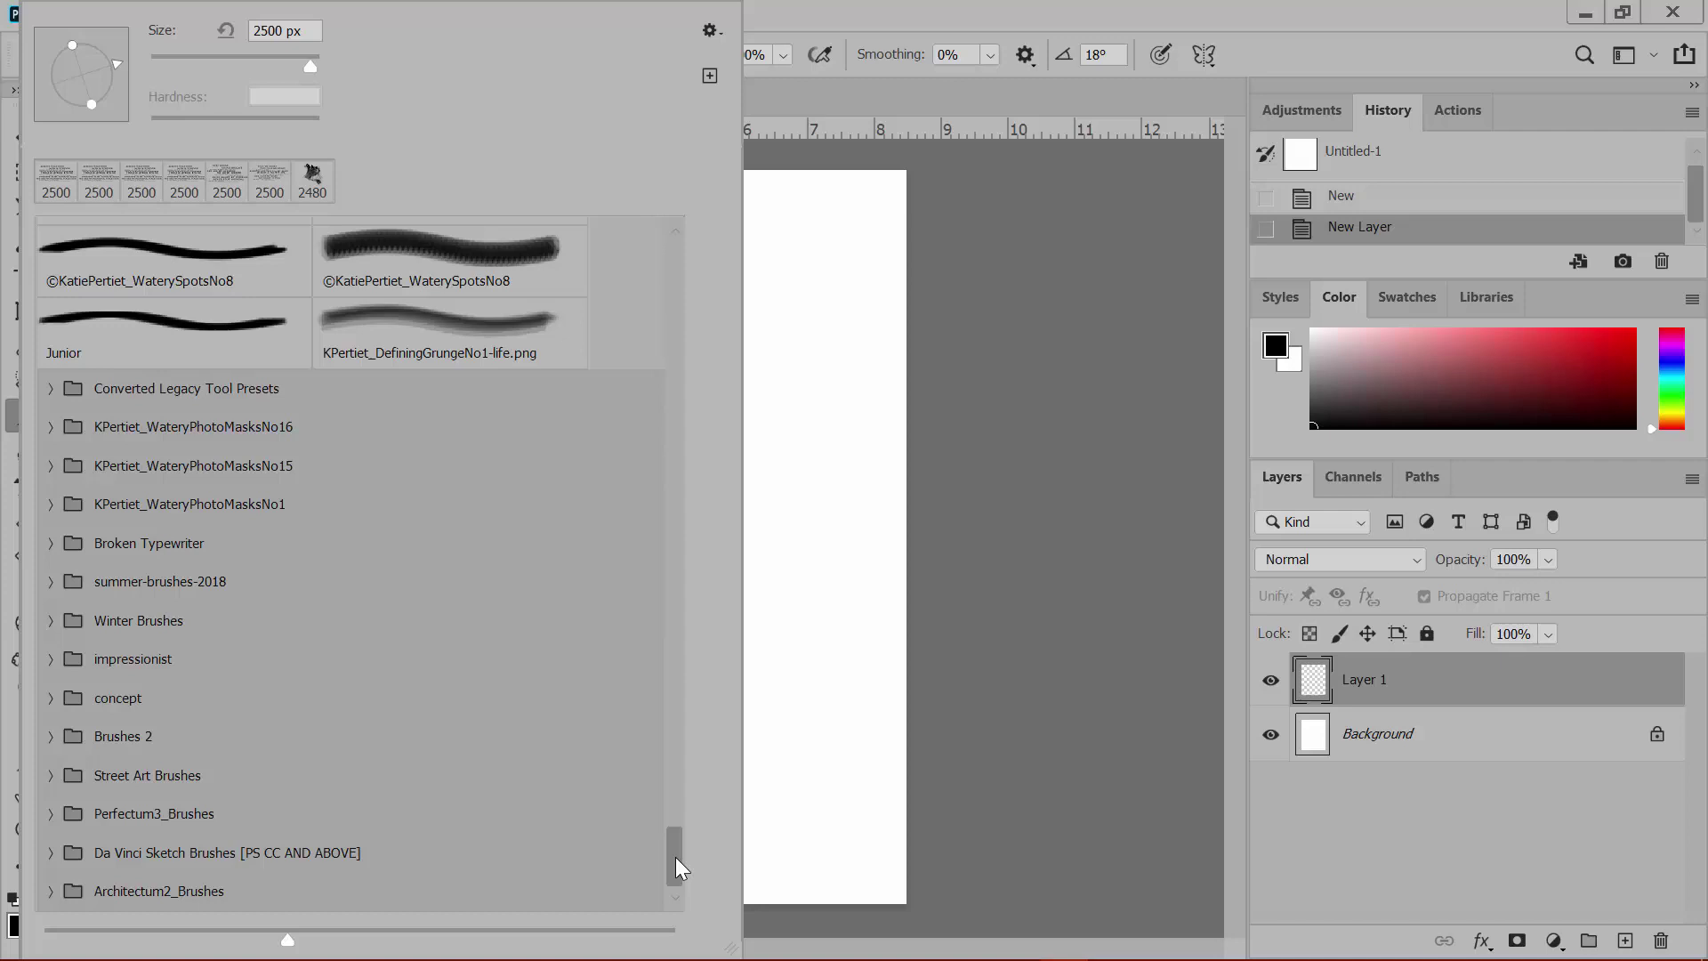
{"action": "left_click", "coordinate": [673, 900]}
{"action": "left_click_drag", "start_coordinate": [331, 900], "coordinate": [49, 892]}
{"action": "left_click", "coordinate": [50, 893]}
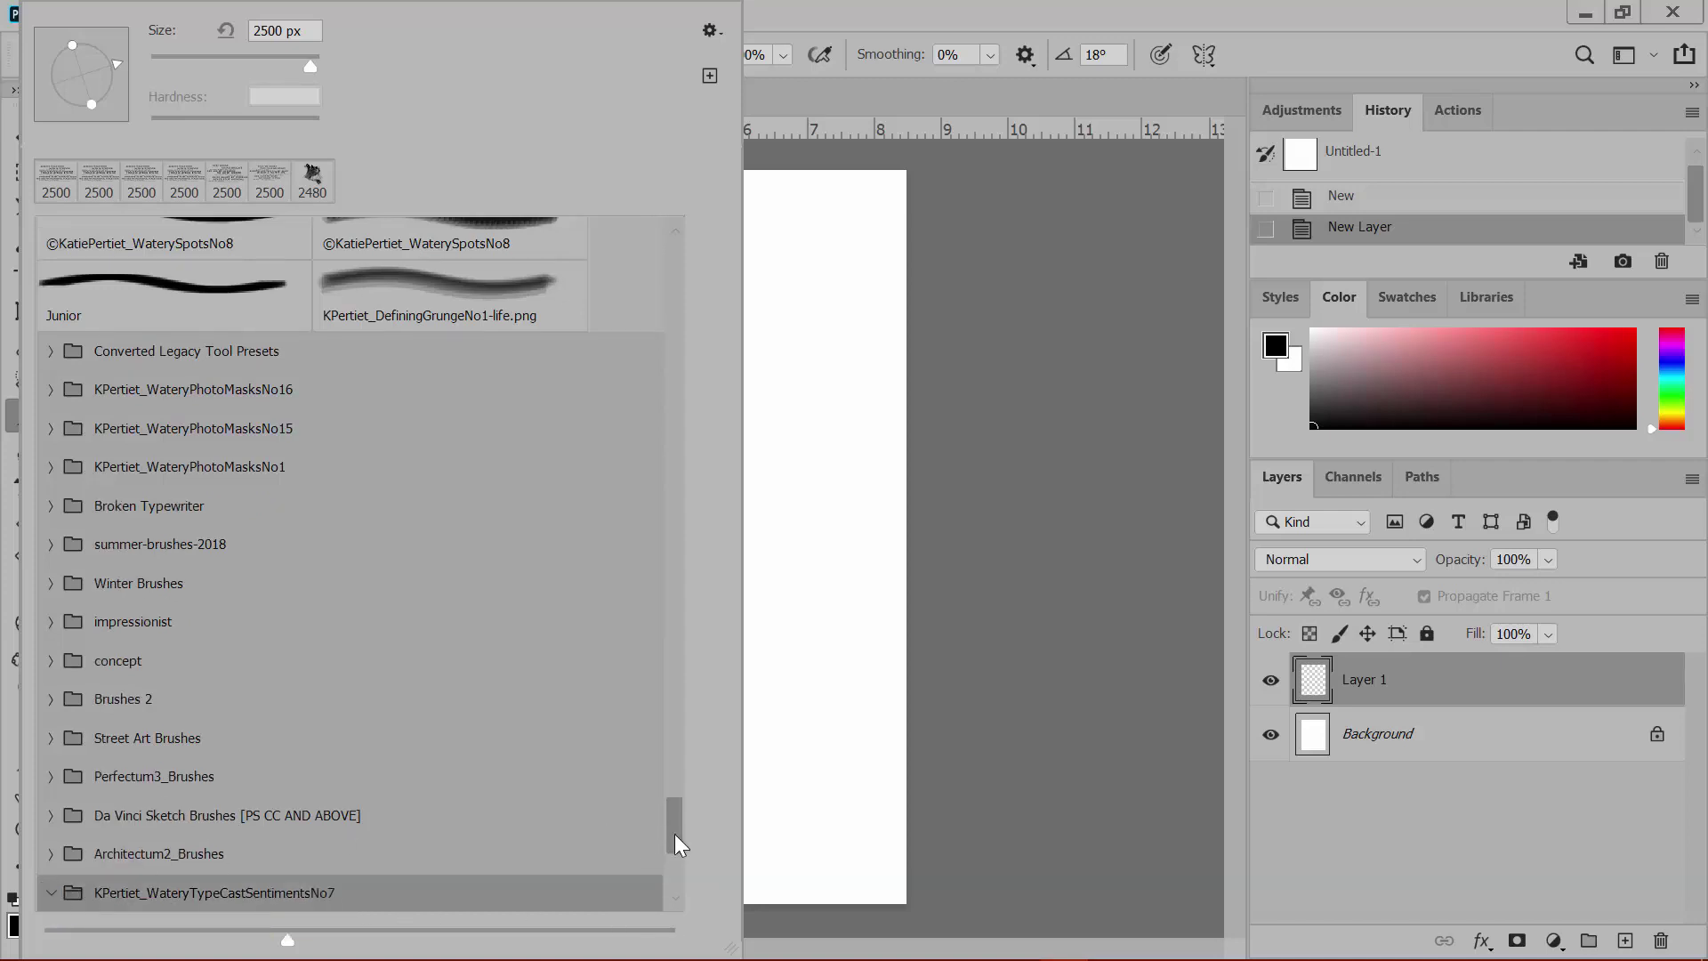
{"action": "left_click_drag", "start_coordinate": [674, 834], "coordinate": [685, 913]}
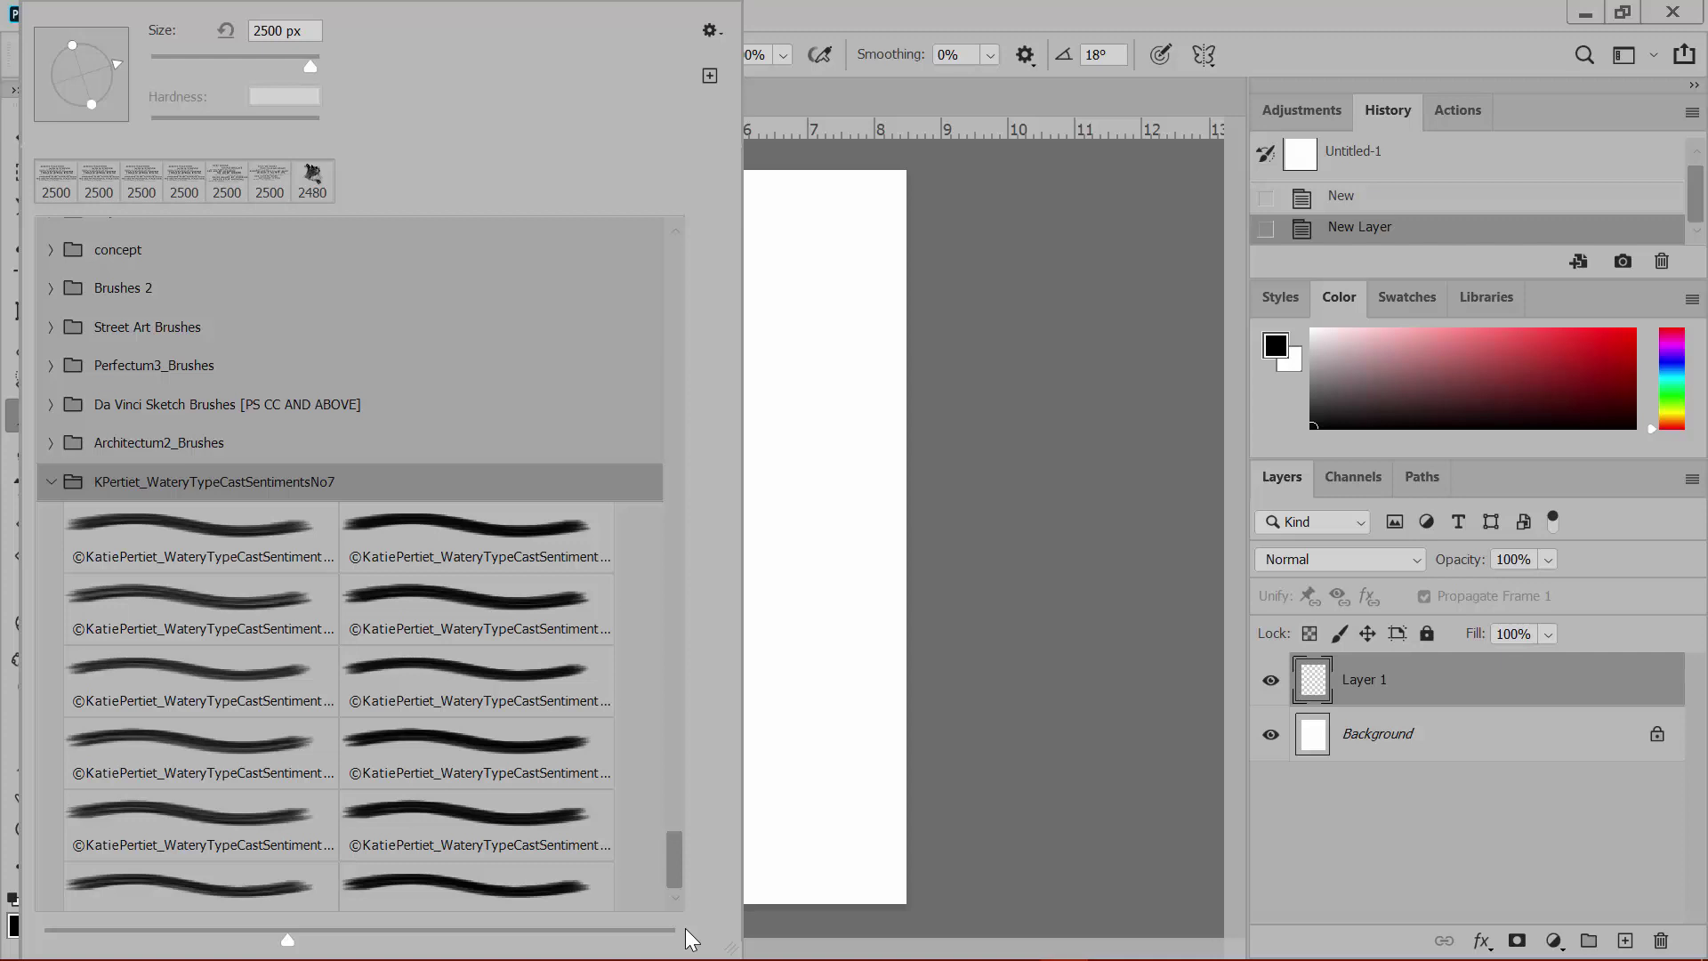
{"action": "left_click", "coordinate": [500, 734]}
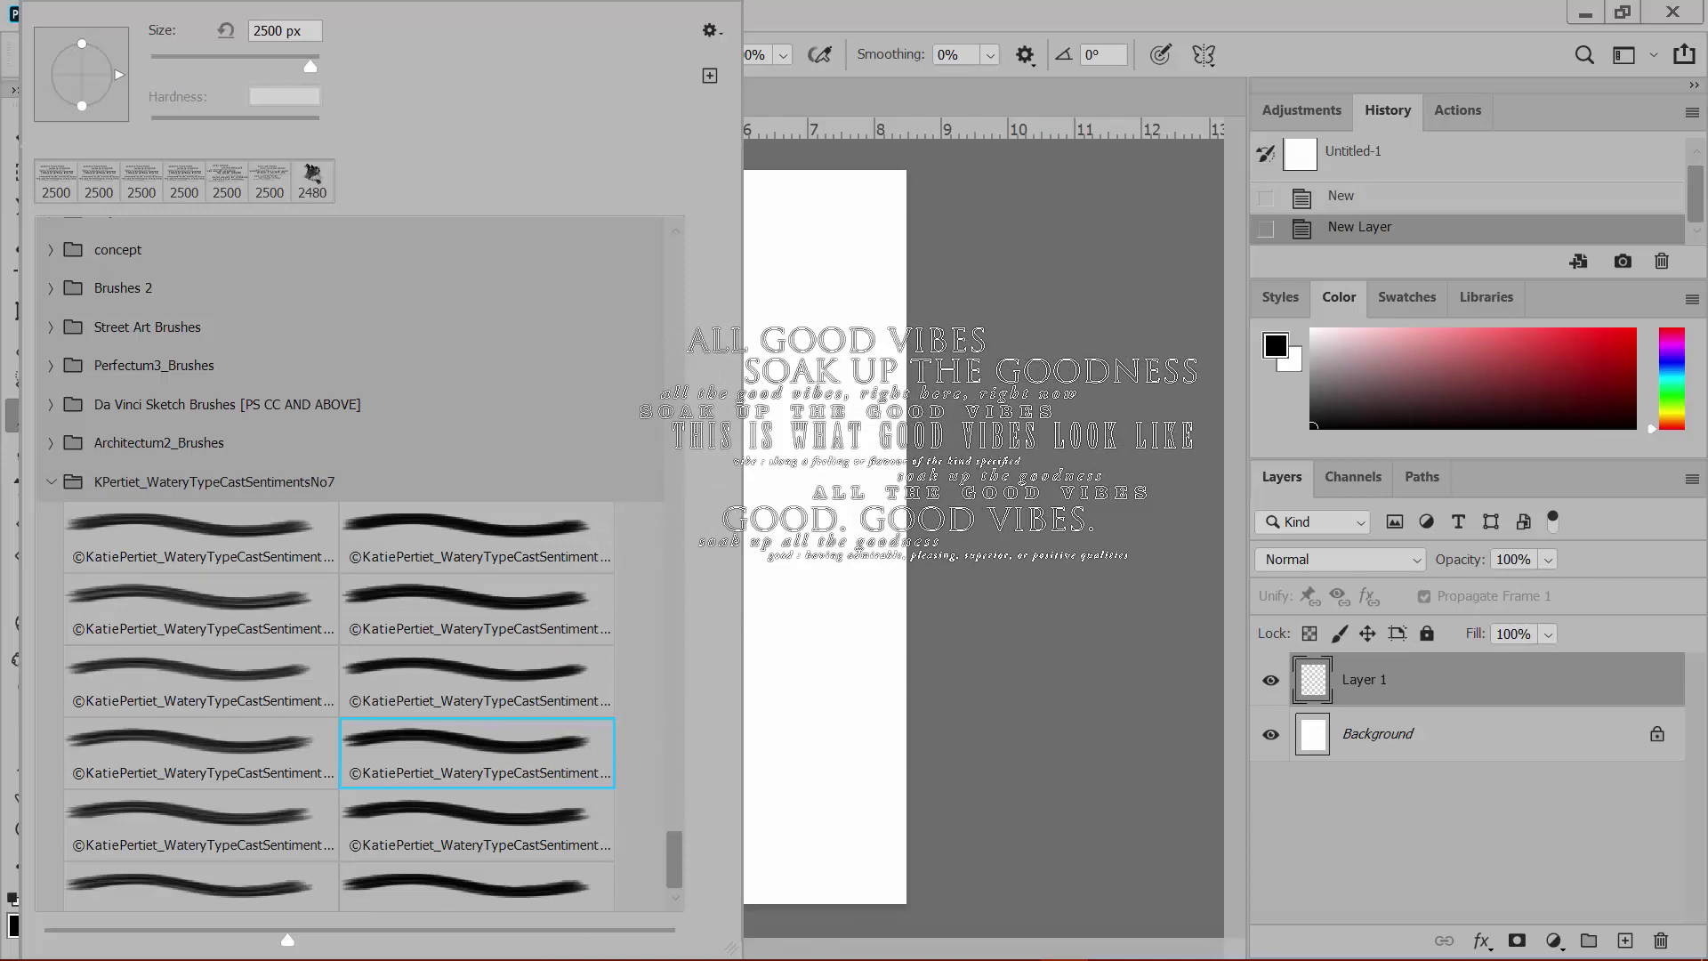
{"action": "left_click", "coordinate": [1006, 500]}
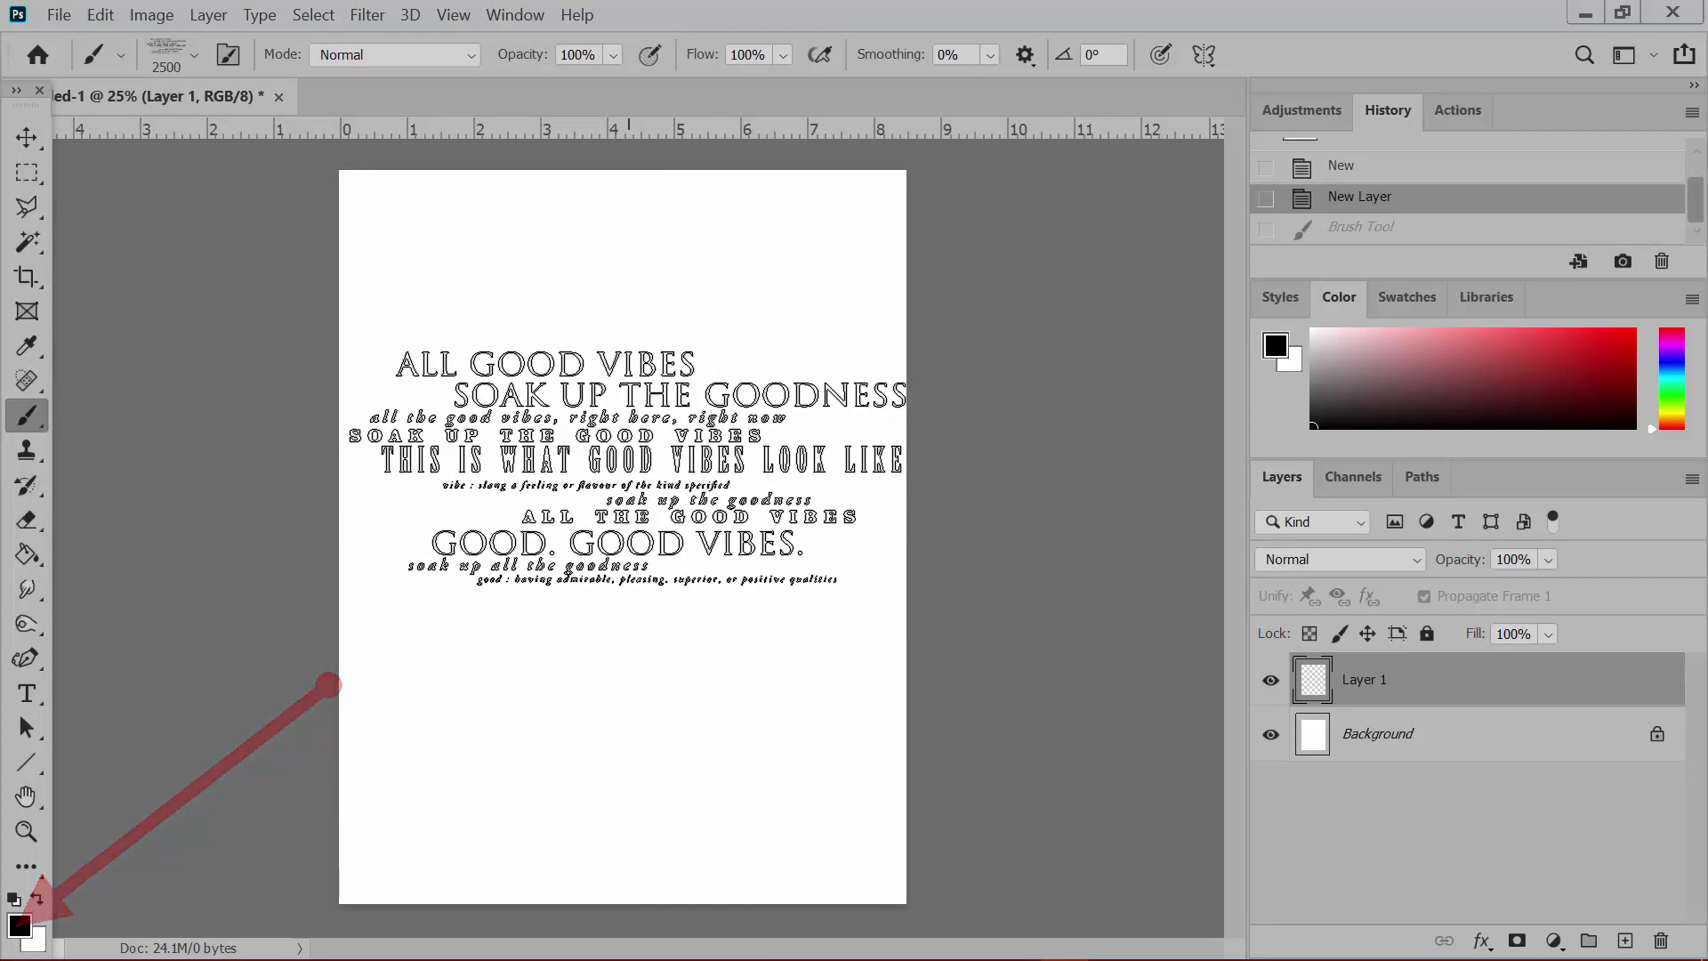
{"action": "left_click", "coordinate": [626, 465]}
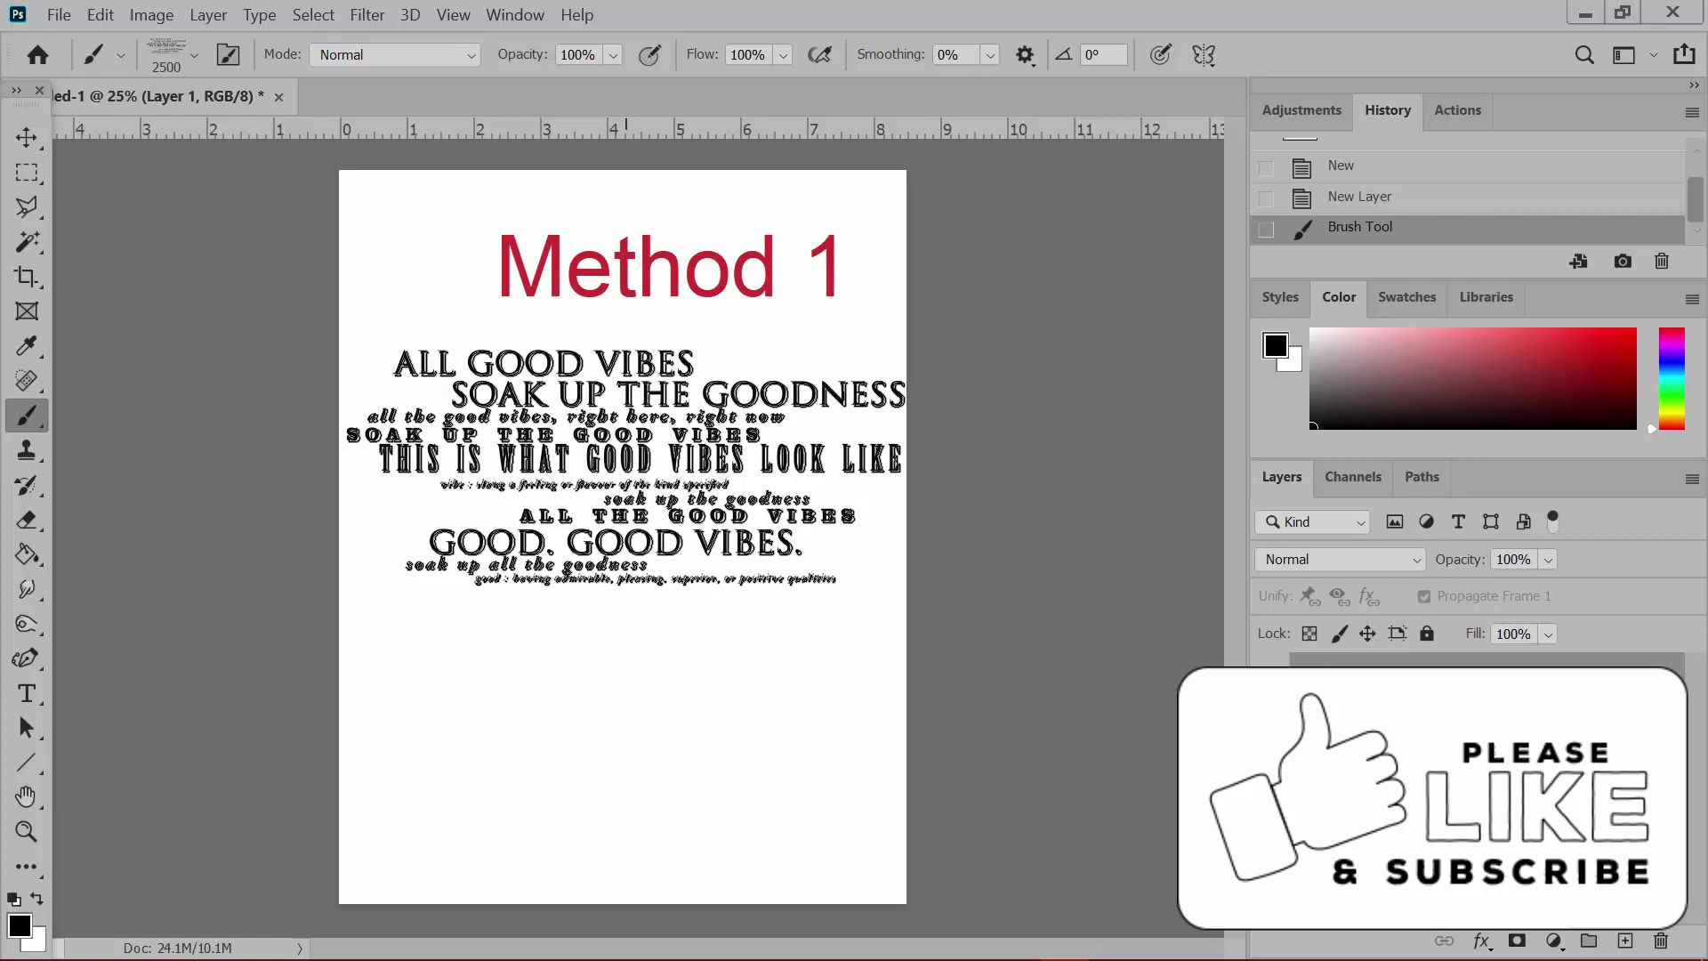
{"action": "key", "text": "ctrl+z"}
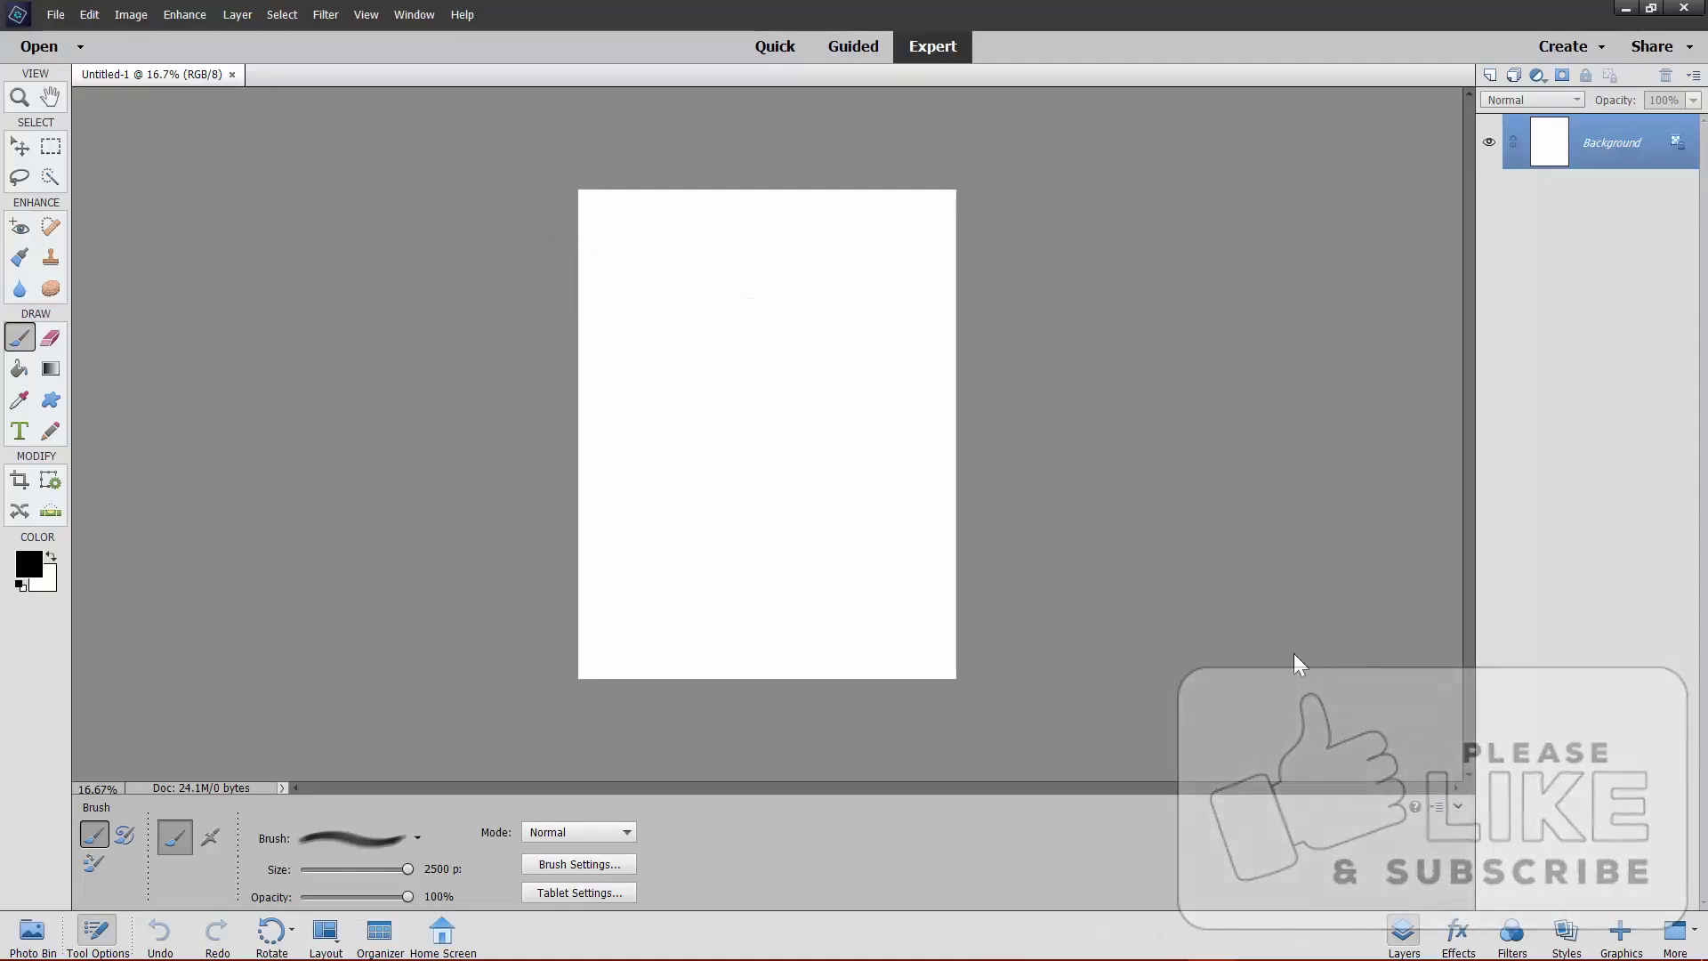
- Load the WateryTypeCastSentimentsNo7 ABR into the Brushes presets via Edit > Preset Manager
{"action": "left_click", "coordinate": [88, 16]}
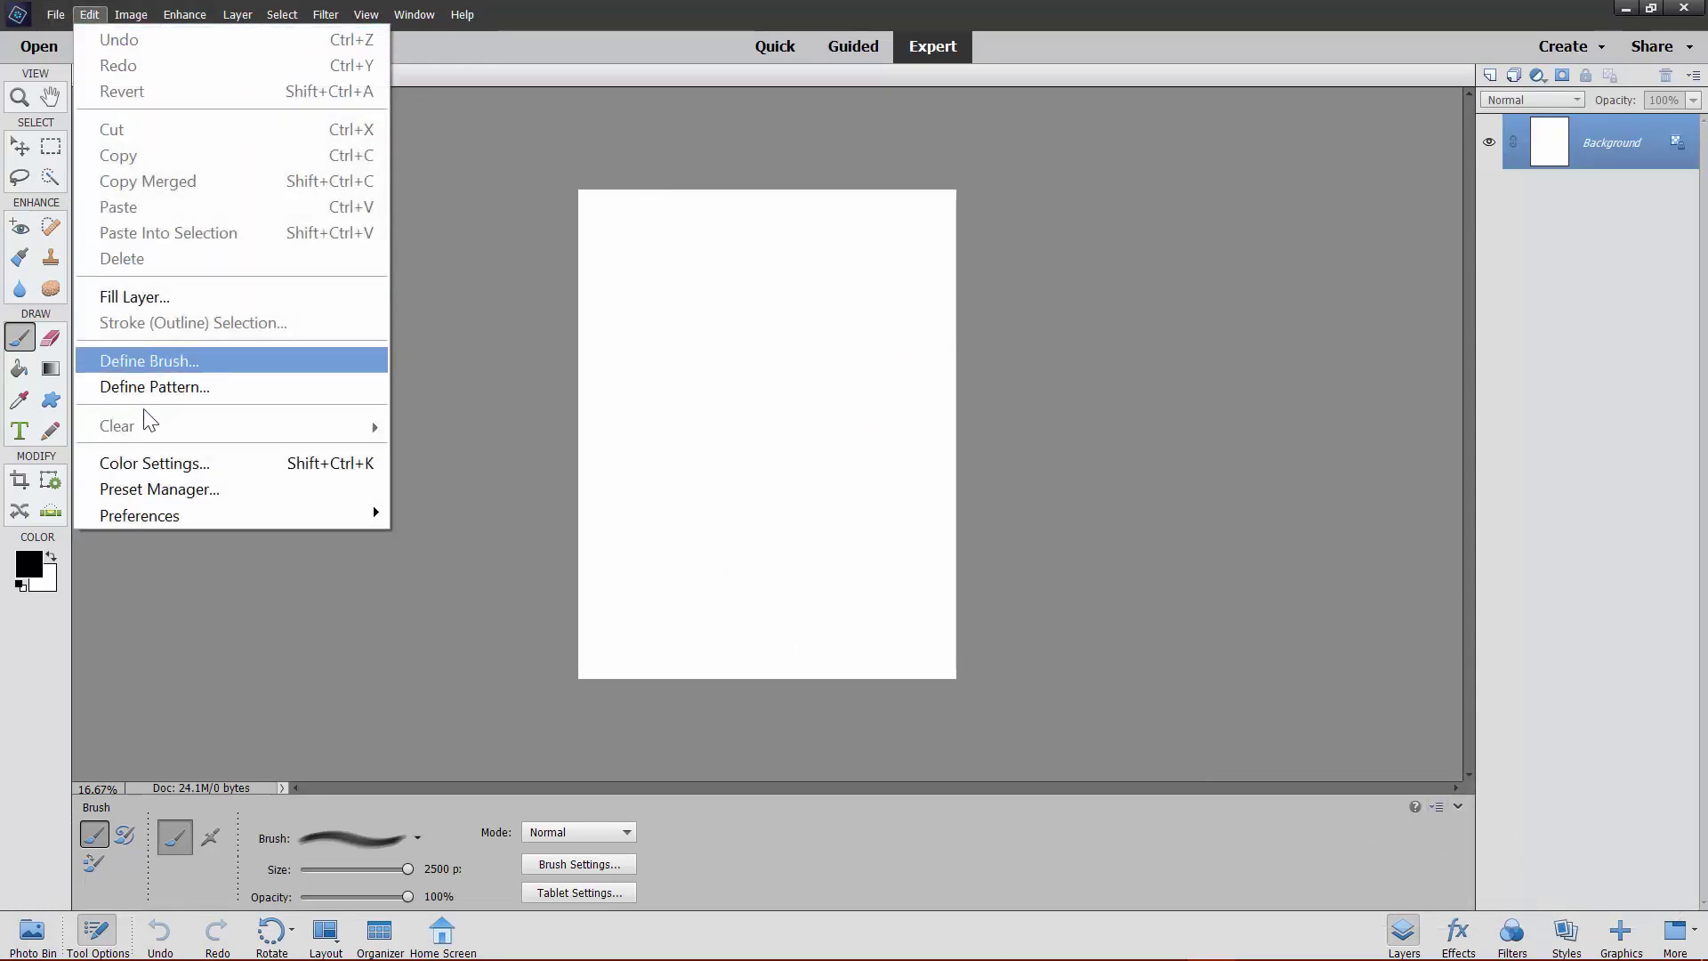
{"action": "left_click", "coordinate": [169, 489]}
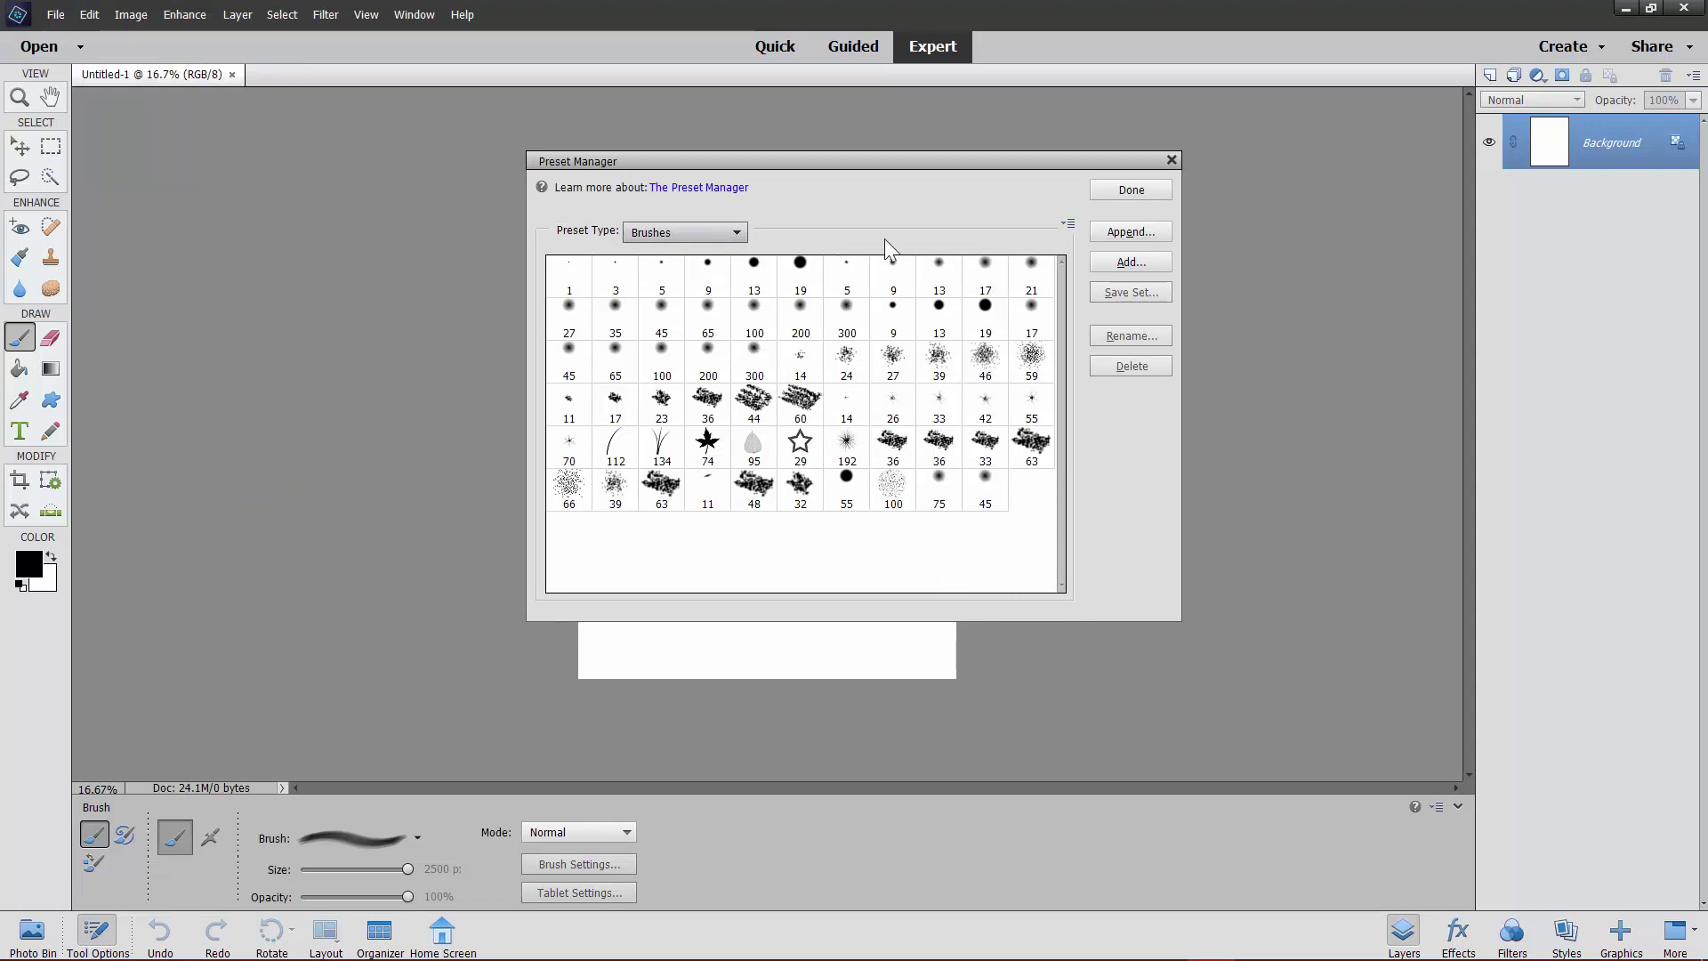
{"action": "left_click", "coordinate": [1156, 261]}
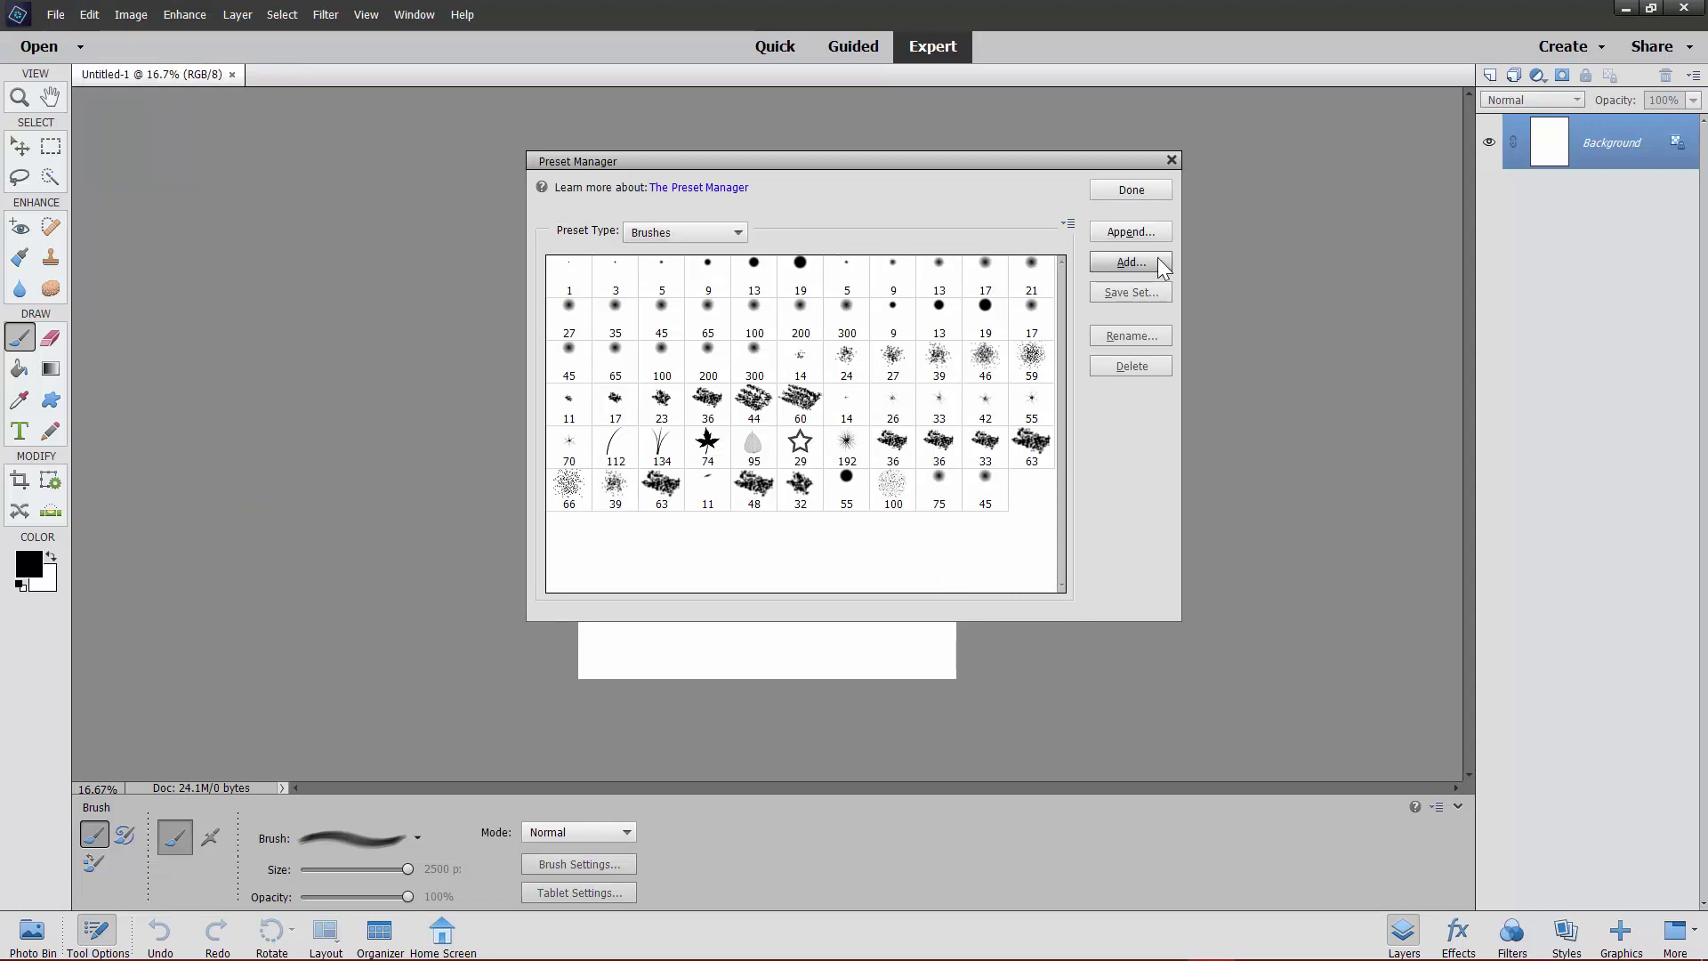
{"action": "left_click", "coordinate": [1272, 569]}
{"action": "left_click", "coordinate": [1166, 772]}
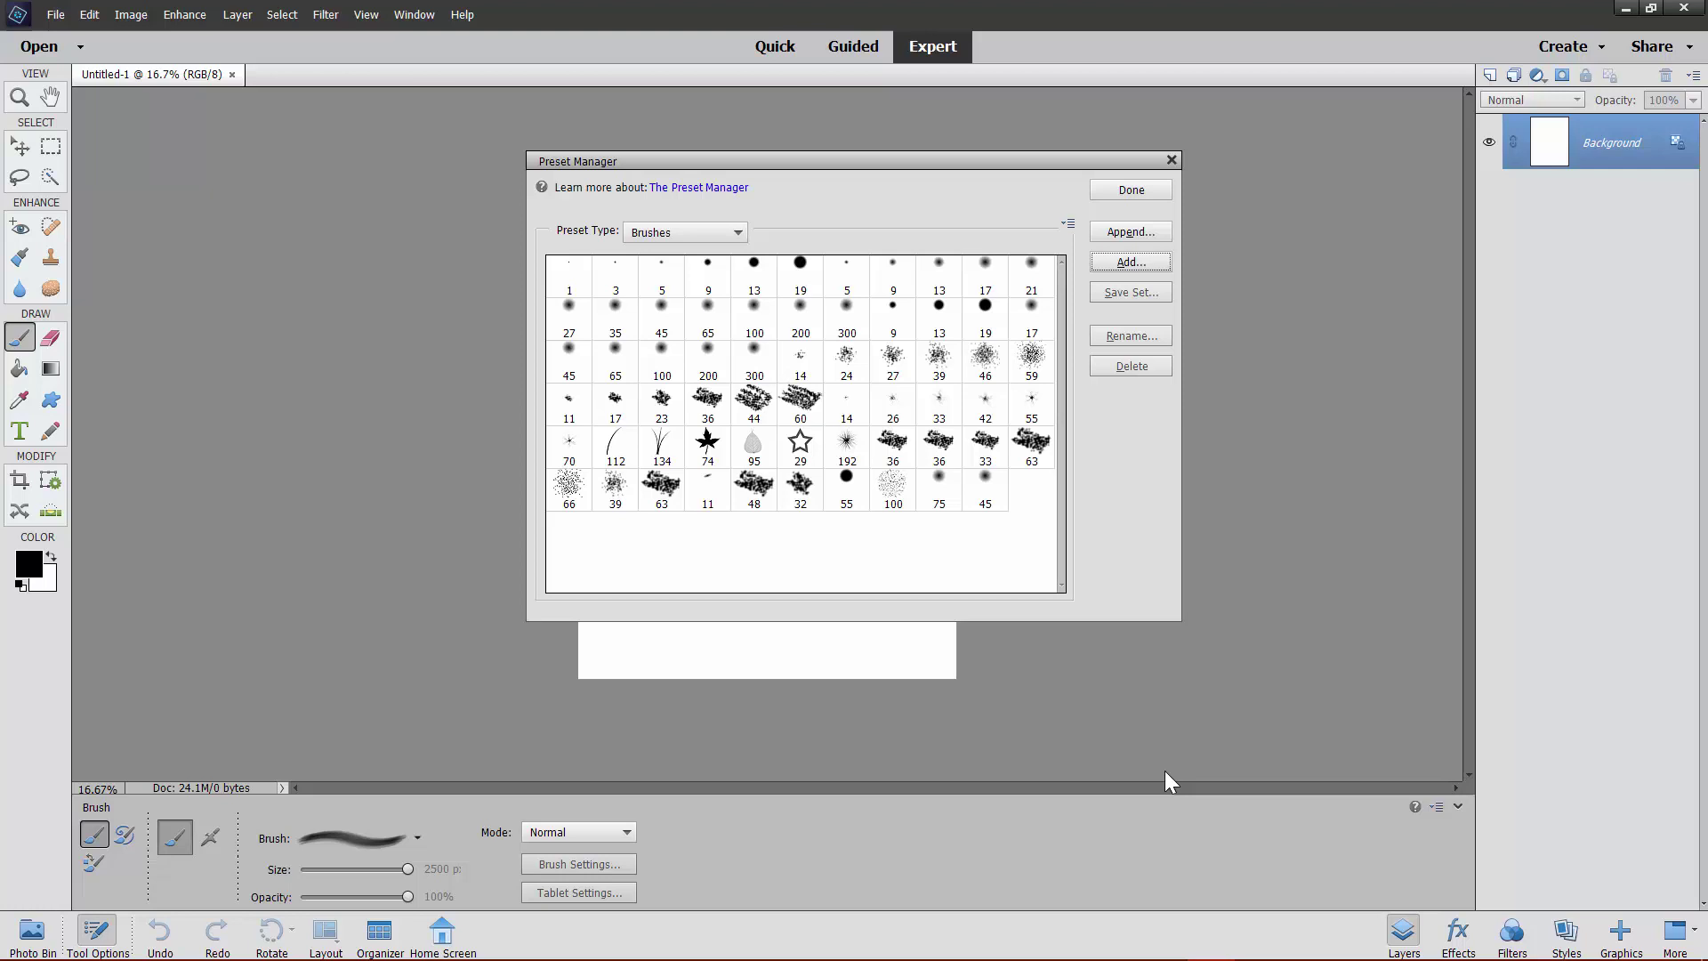
{"action": "left_click", "coordinate": [1131, 194]}
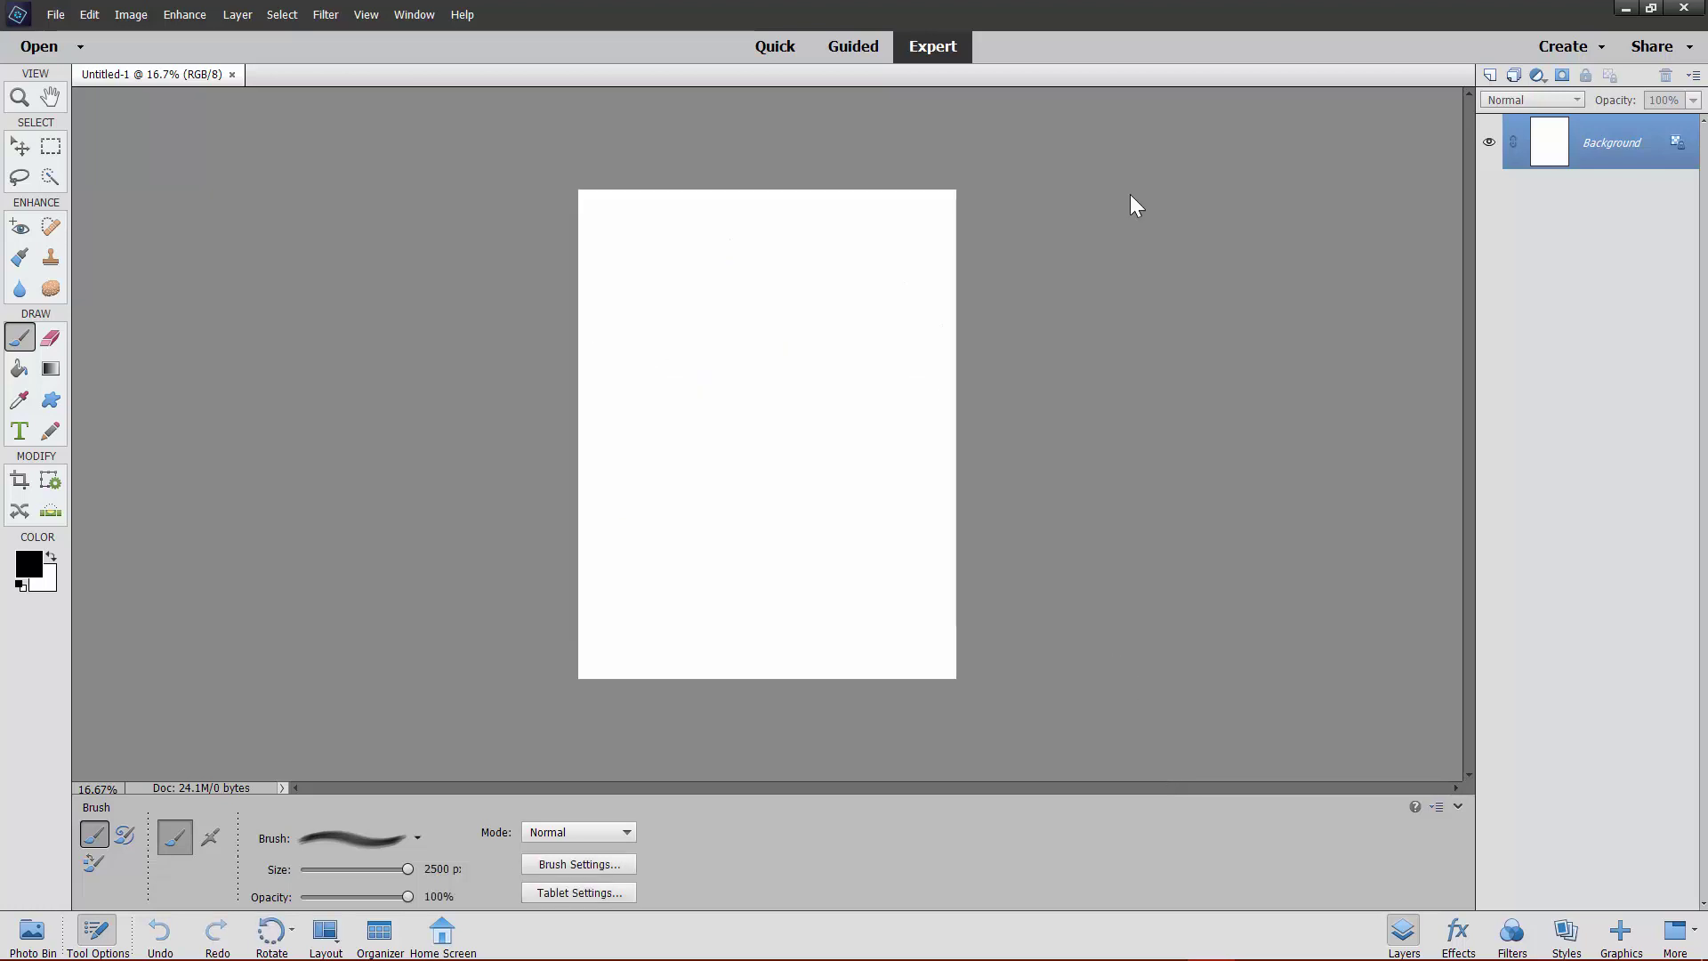
- Choose the second WateryTypeCastSentimentsNo7 sentiment brush and add a new empty layer
{"action": "left_click", "coordinate": [417, 838]}
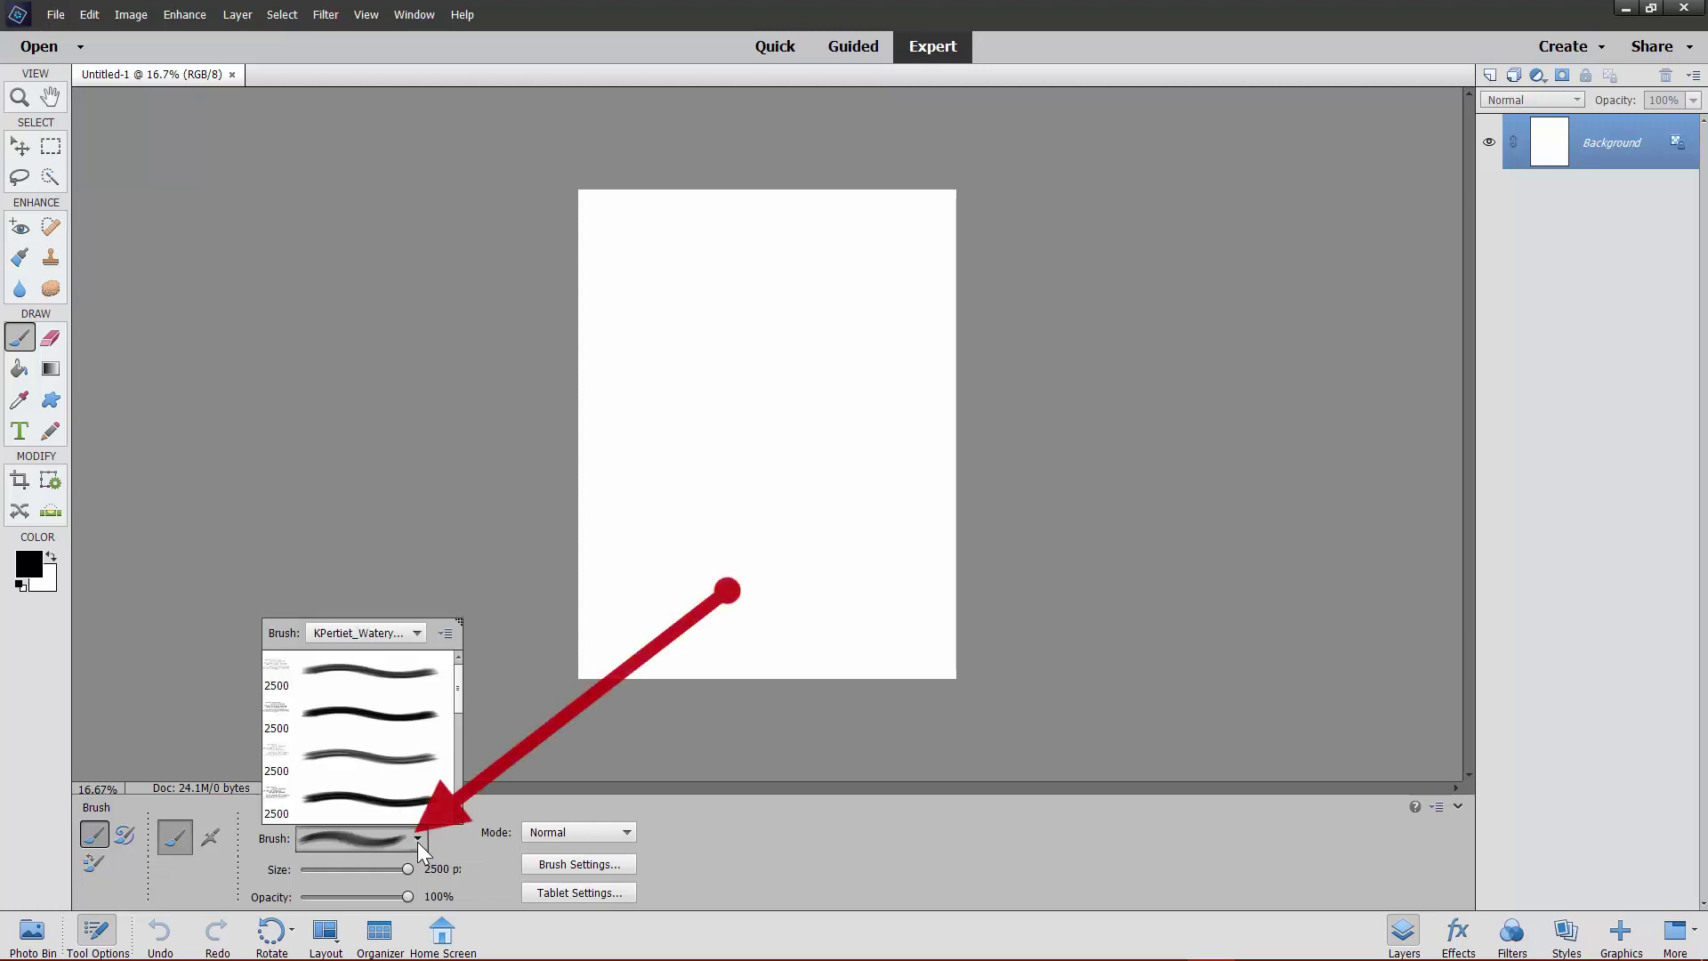
{"action": "left_click", "coordinate": [421, 628]}
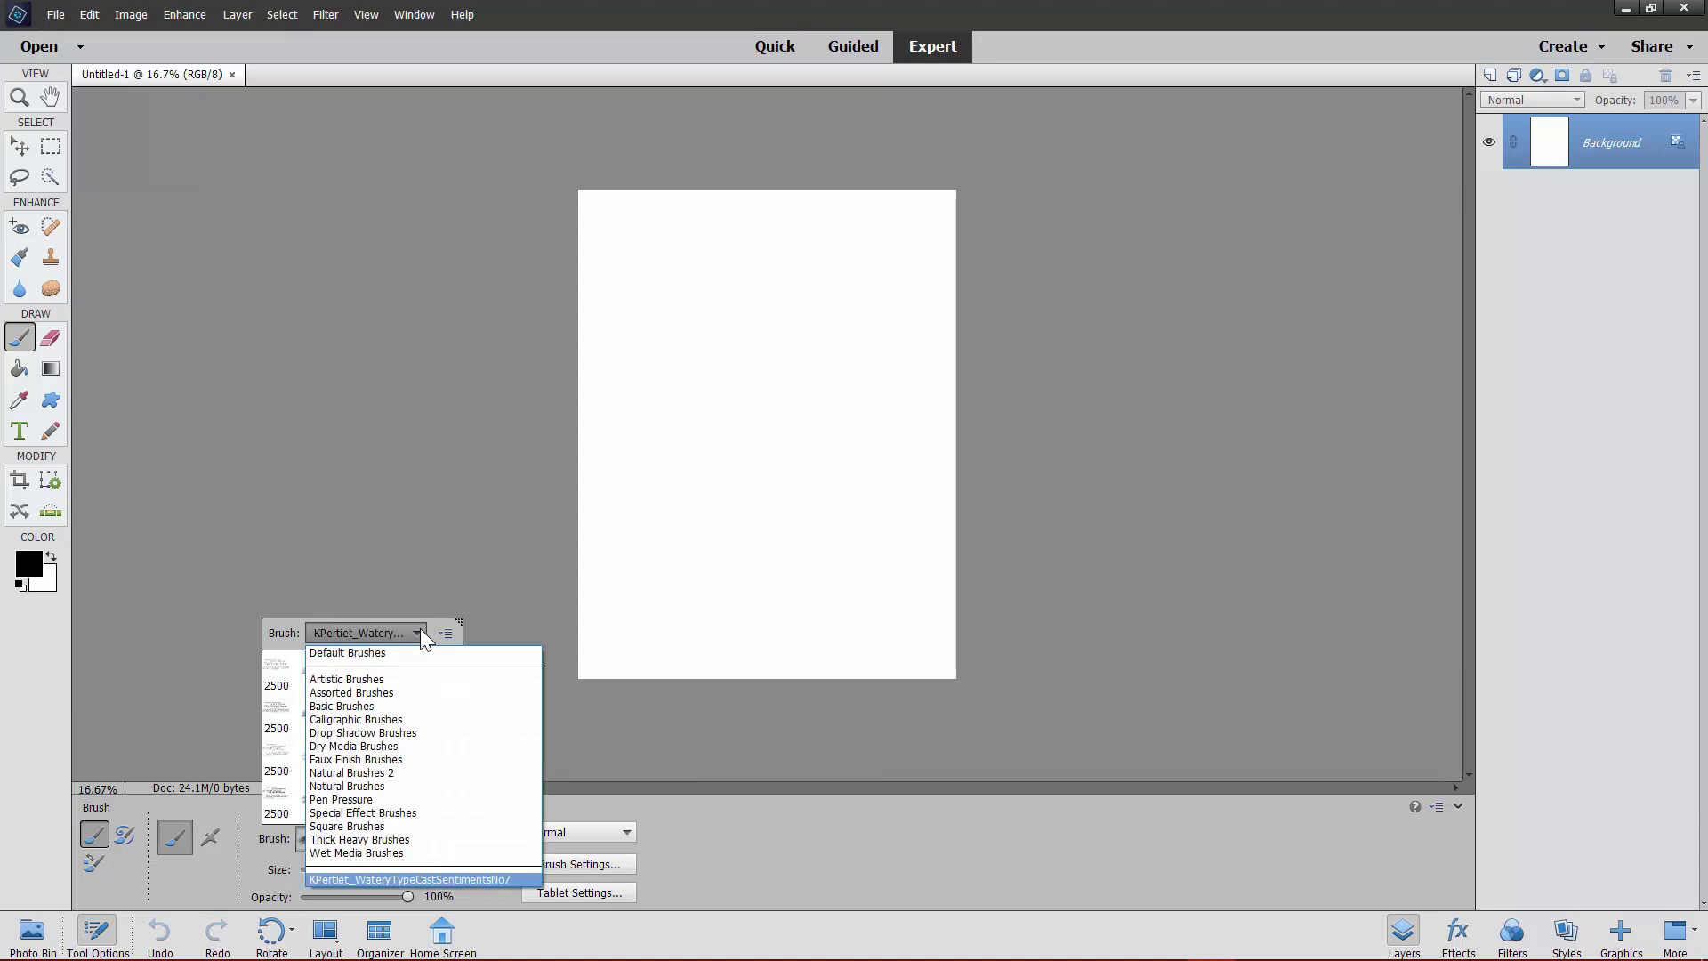
{"action": "left_click", "coordinate": [436, 881]}
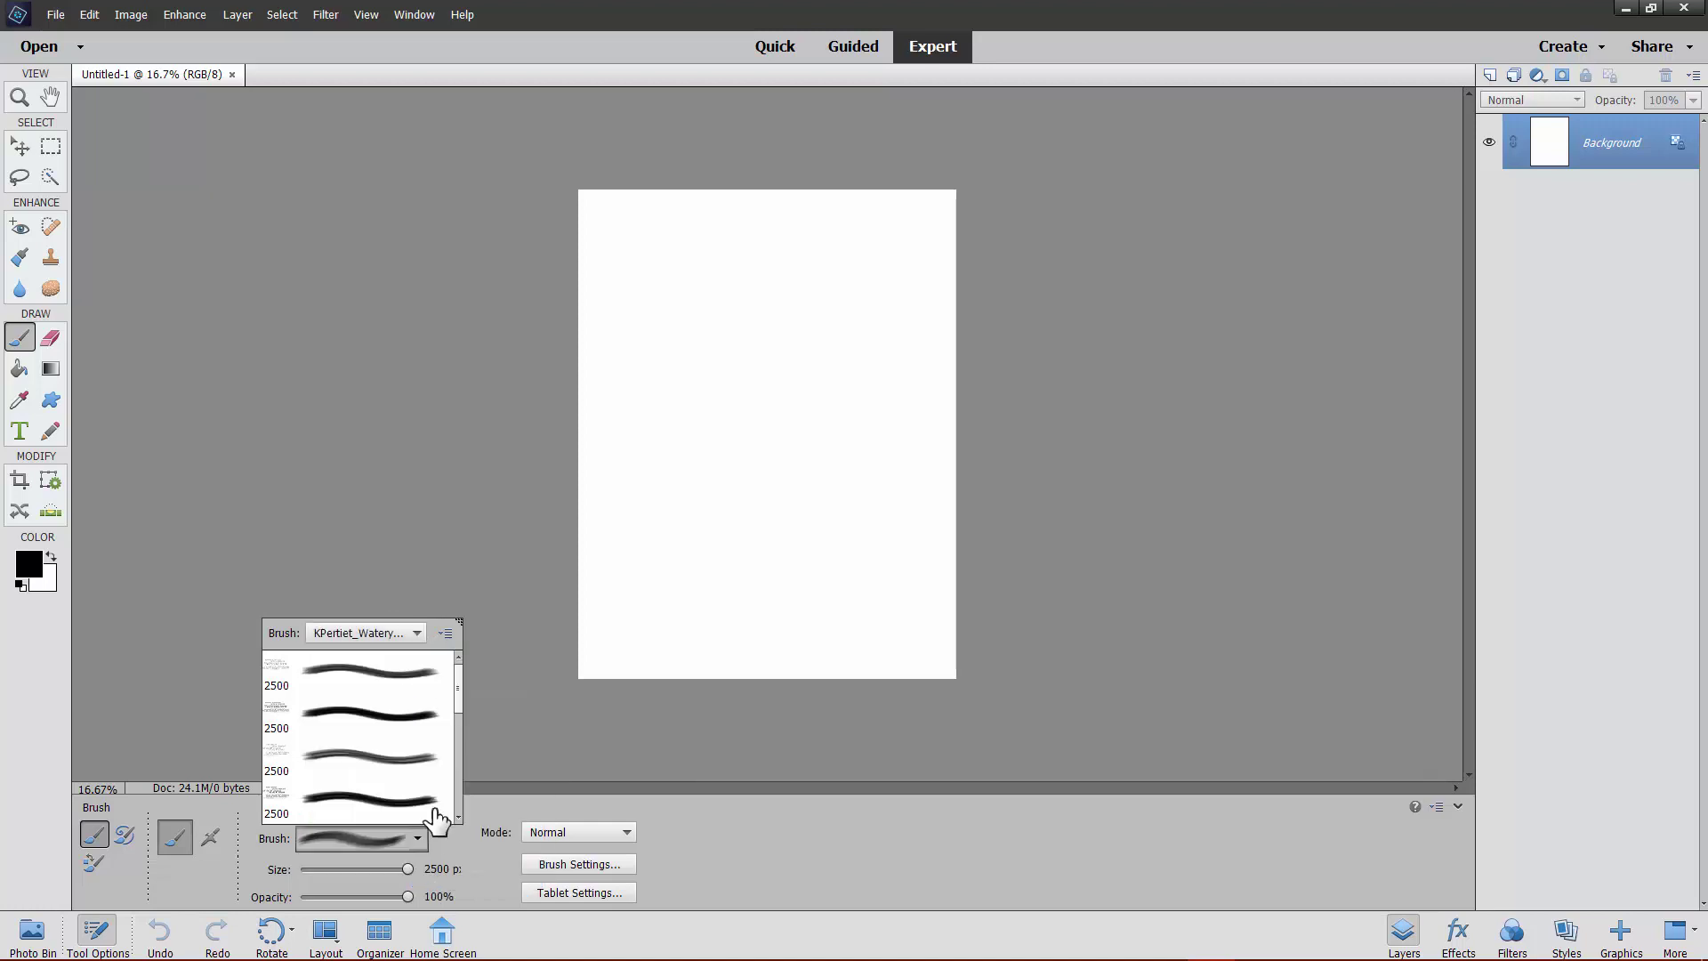
{"action": "left_click", "coordinate": [416, 717]}
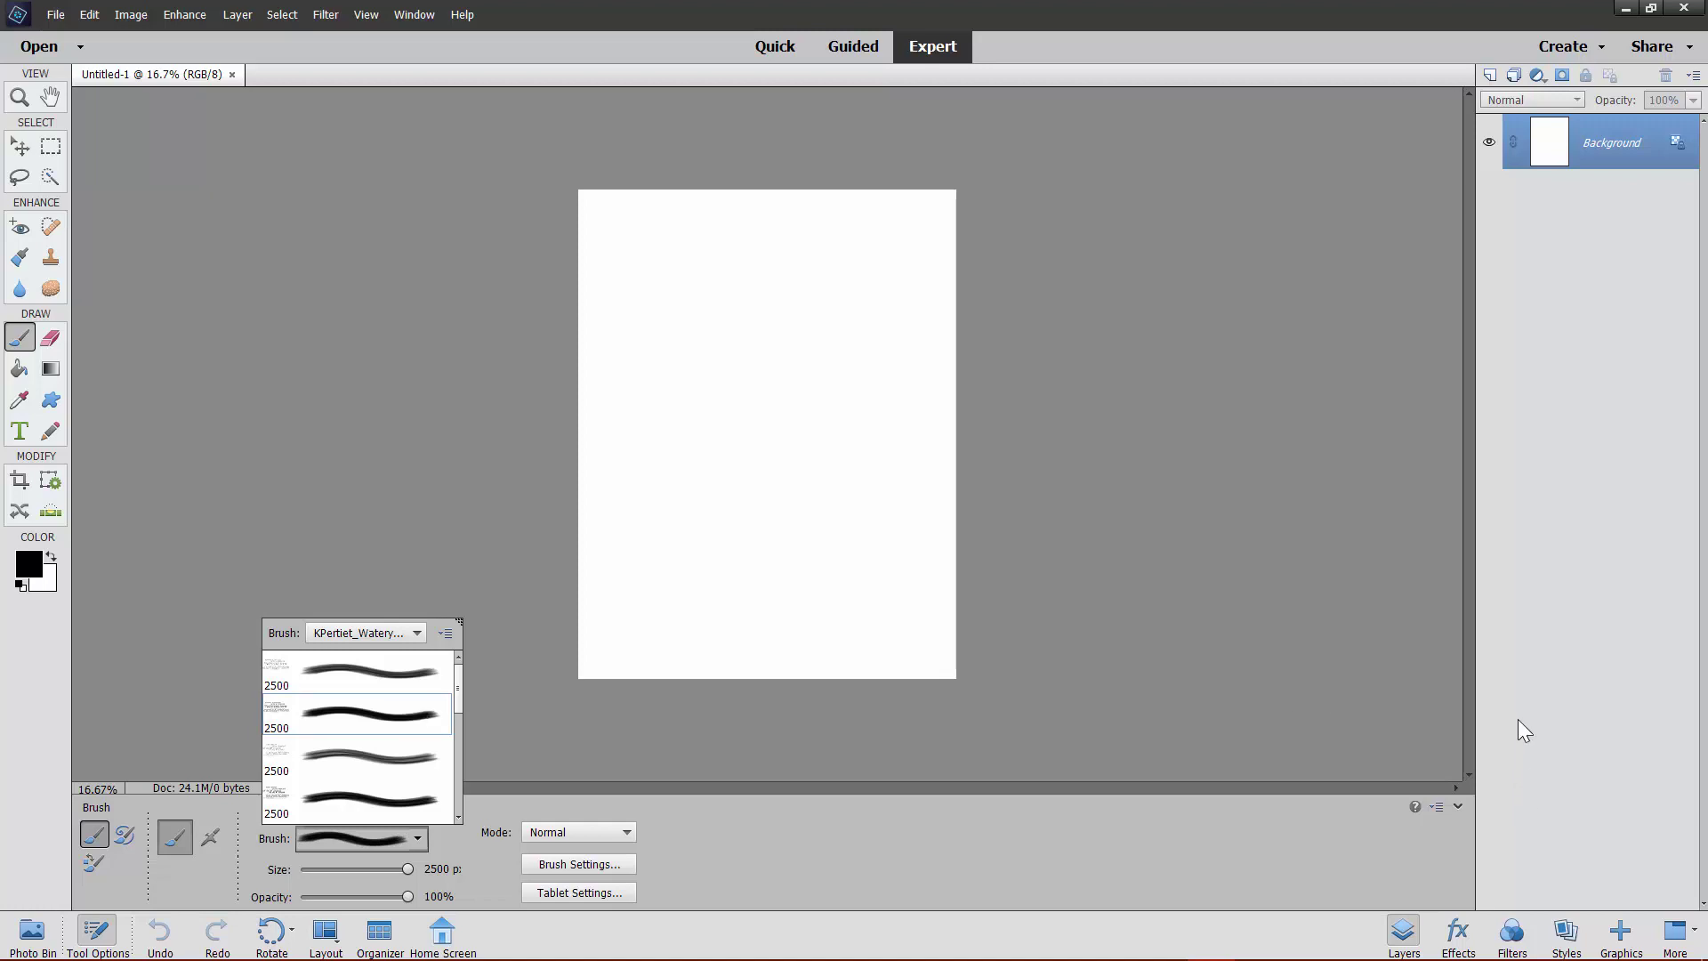
{"action": "left_click", "coordinate": [1492, 77]}
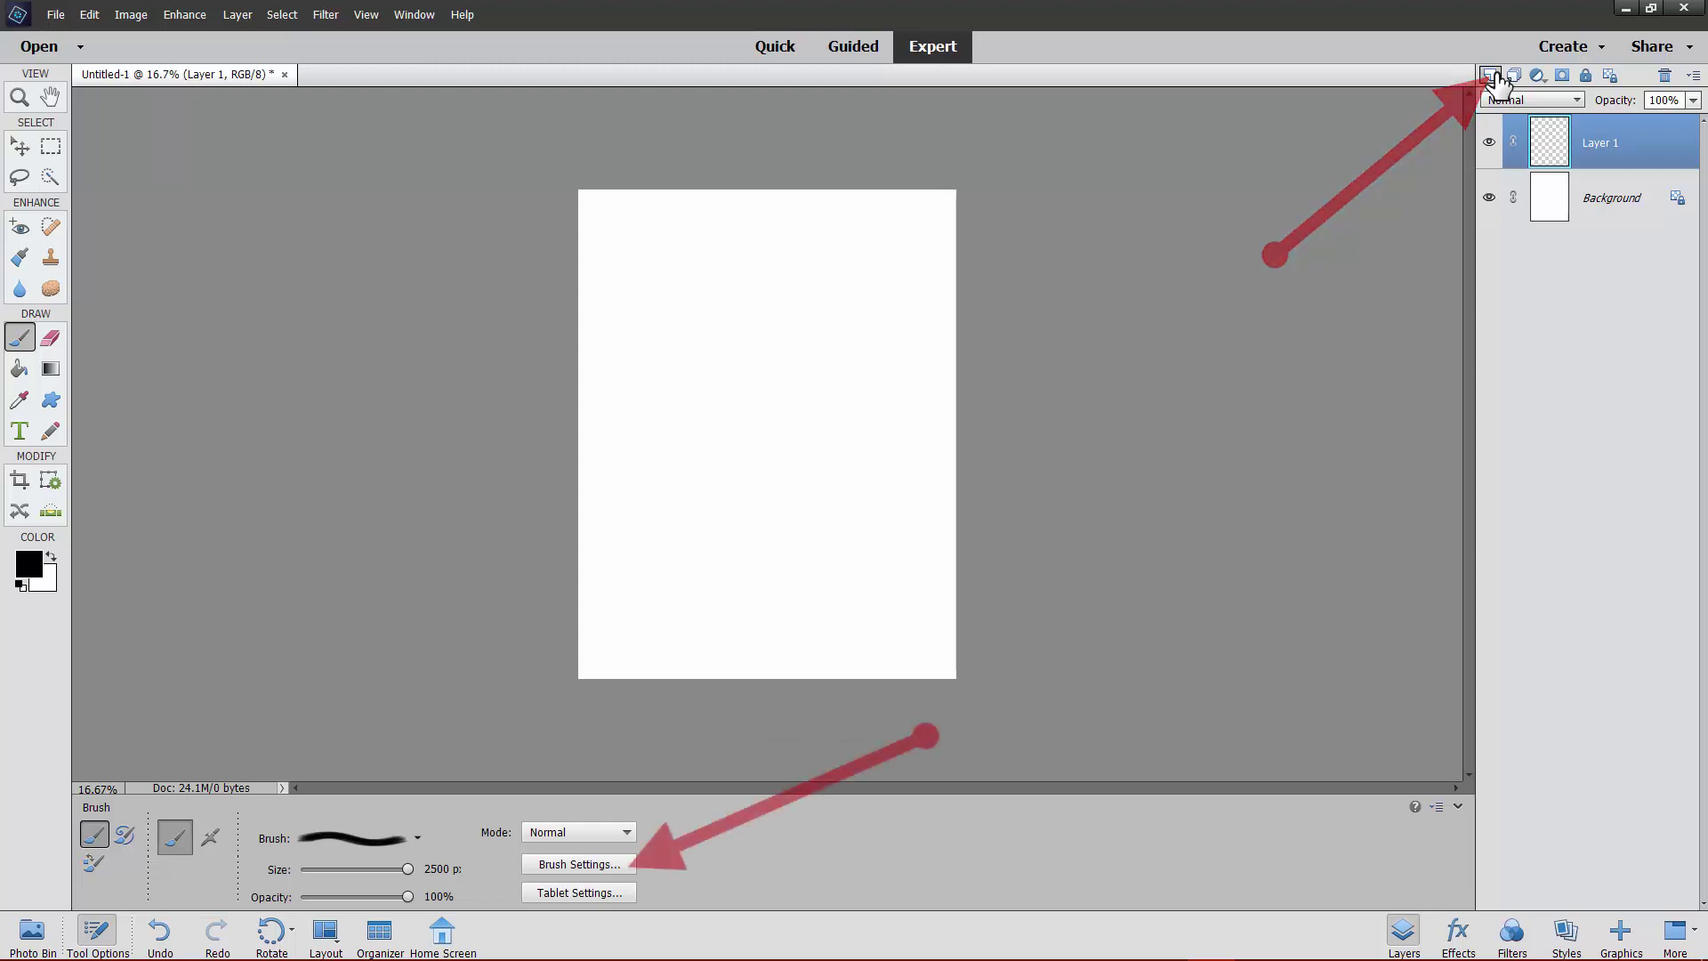
- Set the brush angle to -52° and stamp it across the page's upper-right corner
{"action": "left_click", "coordinate": [579, 863]}
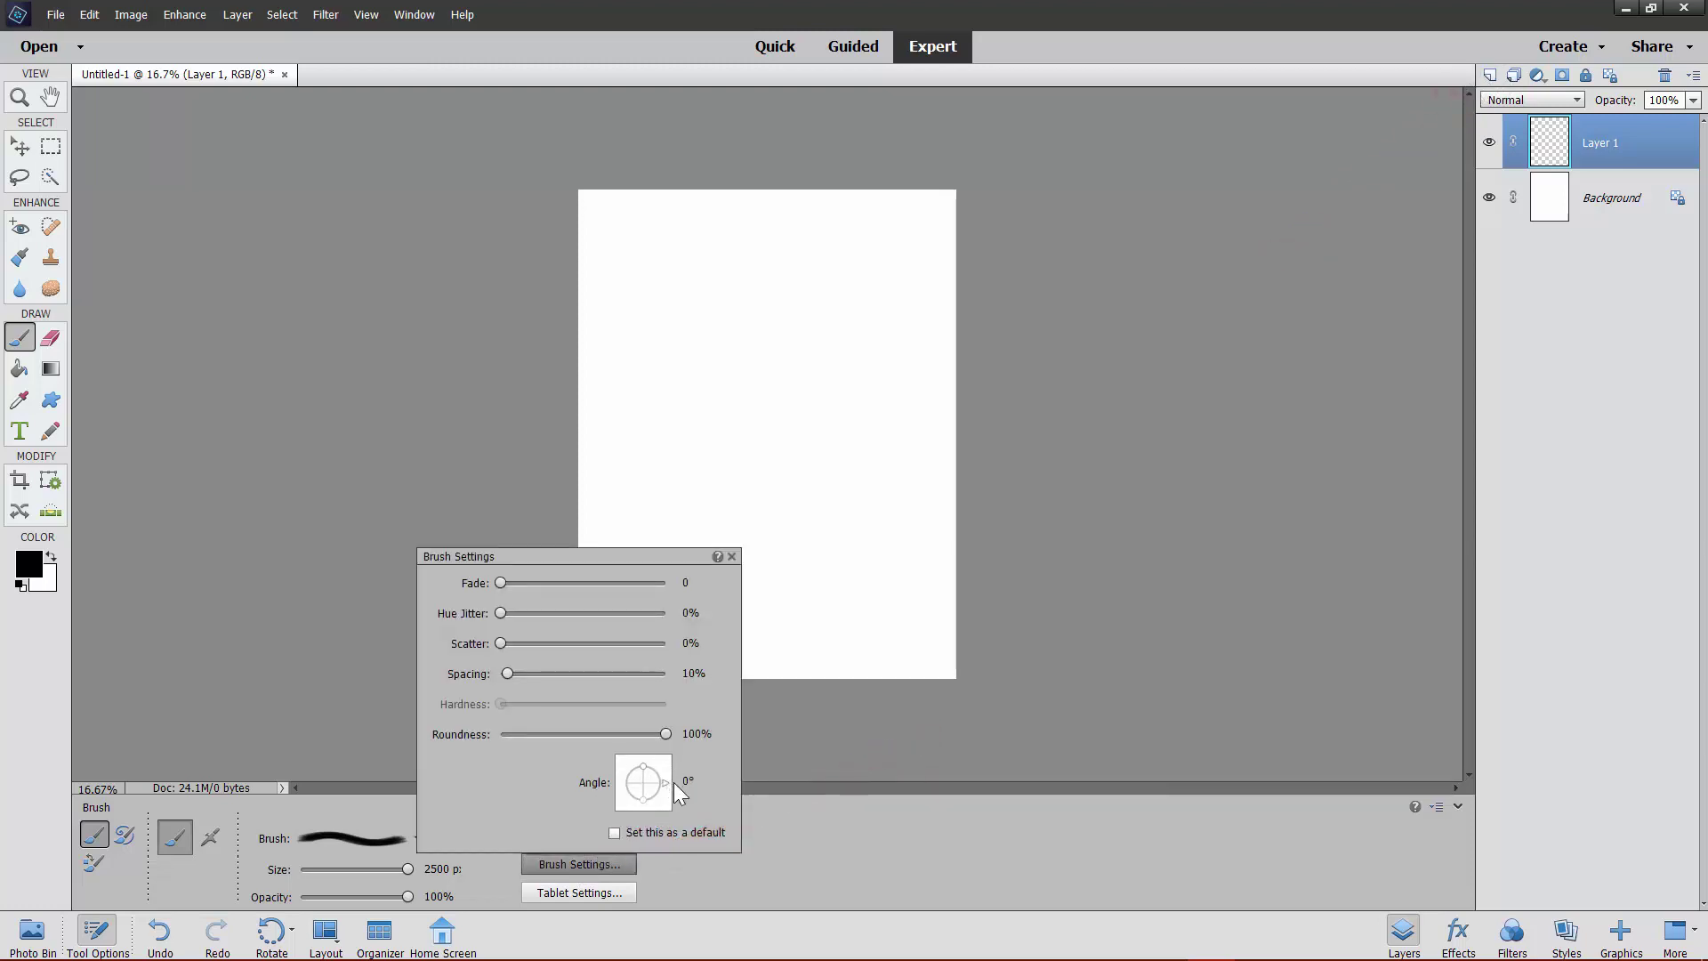
{"action": "left_click", "coordinate": [768, 402]}
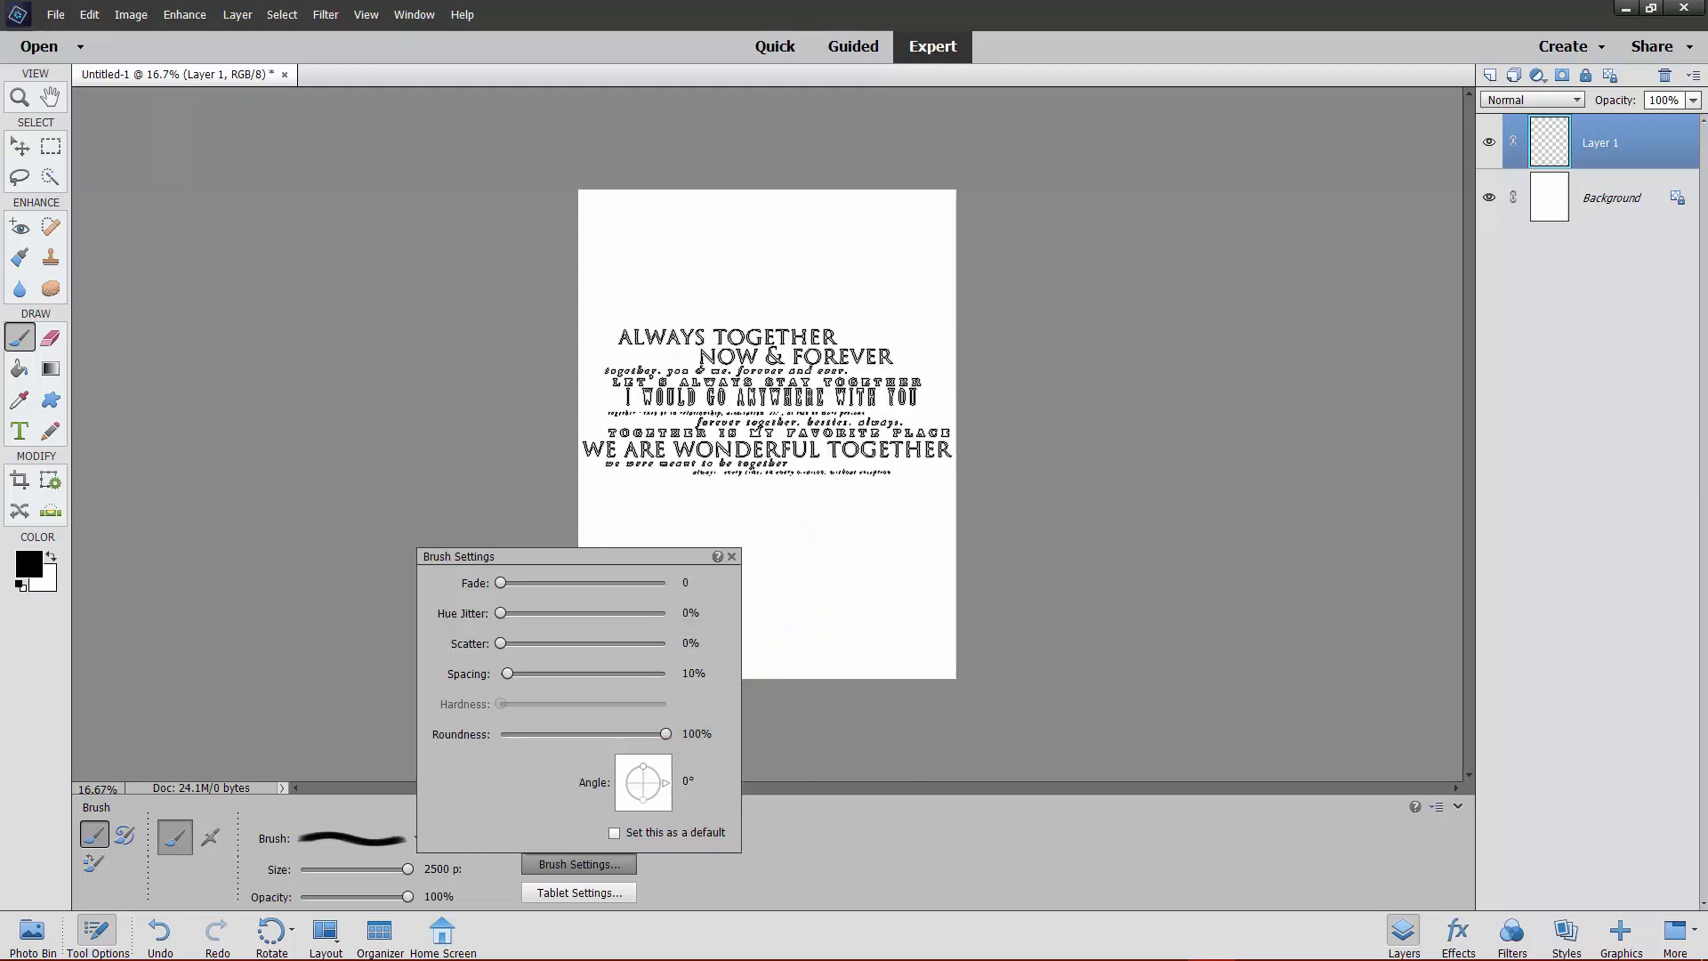
{"action": "left_click_drag", "start_coordinate": [668, 783], "coordinate": [653, 802]}
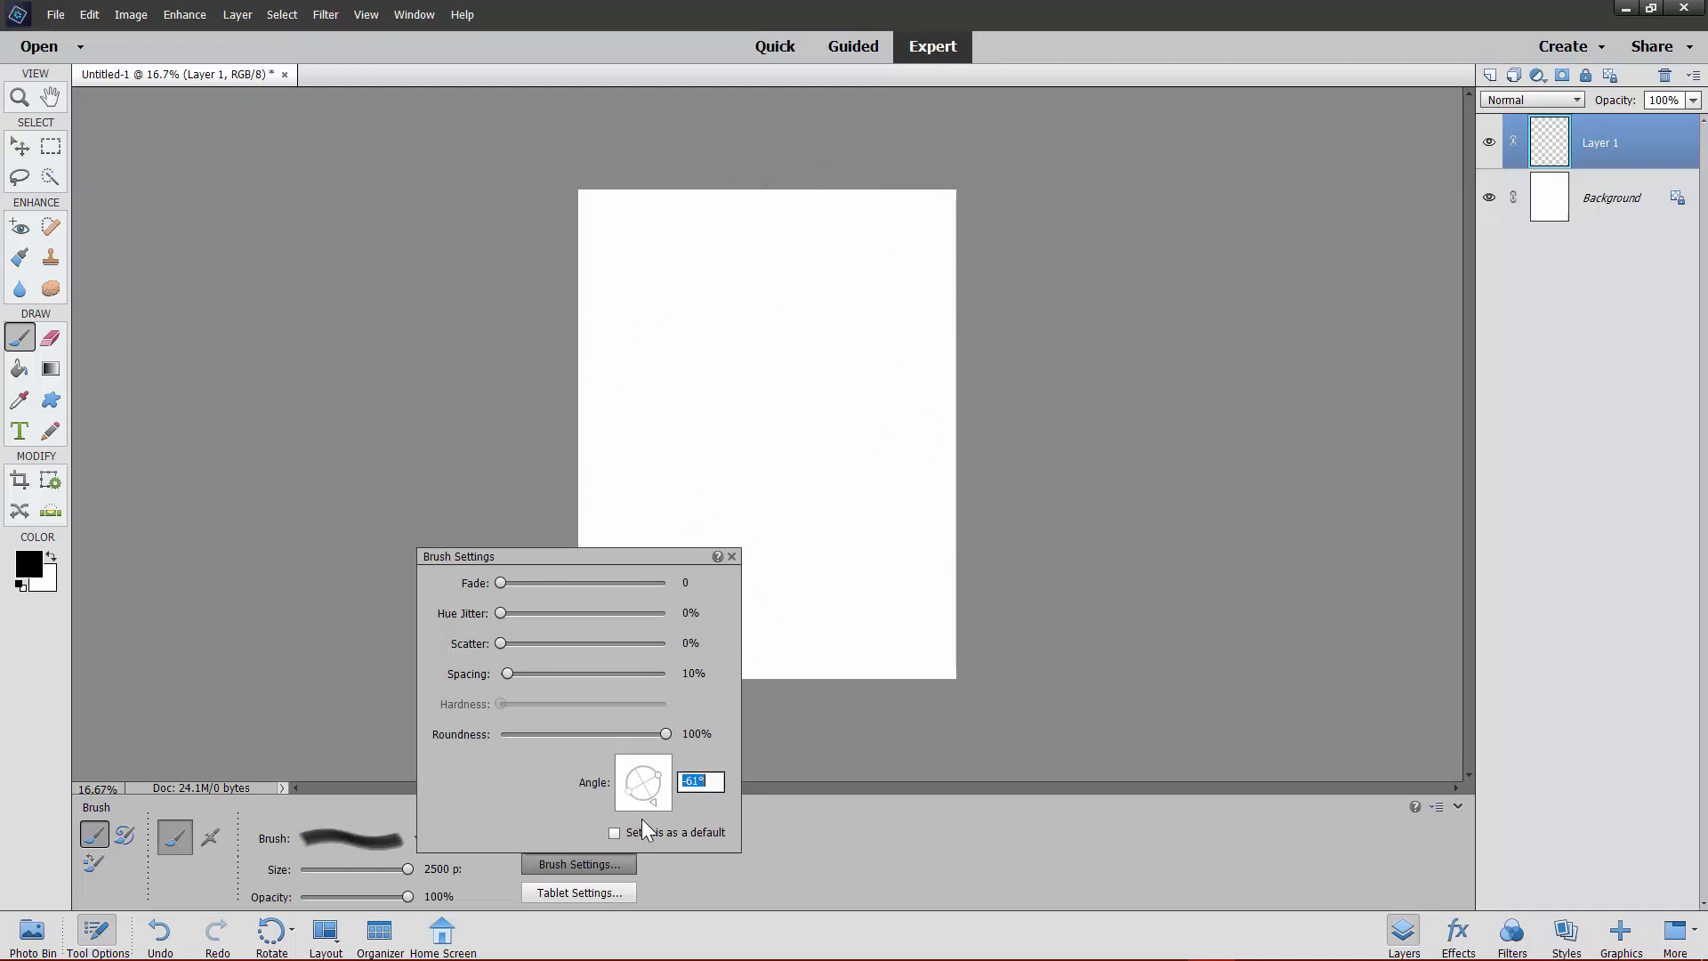
{"action": "mouse_move", "coordinate": [656, 810]}
{"action": "left_mouse_down"}
{"action": "mouse_move", "coordinate": [634, 796]}
{"action": "mouse_move", "coordinate": [644, 775]}
{"action": "left_mouse_up"}
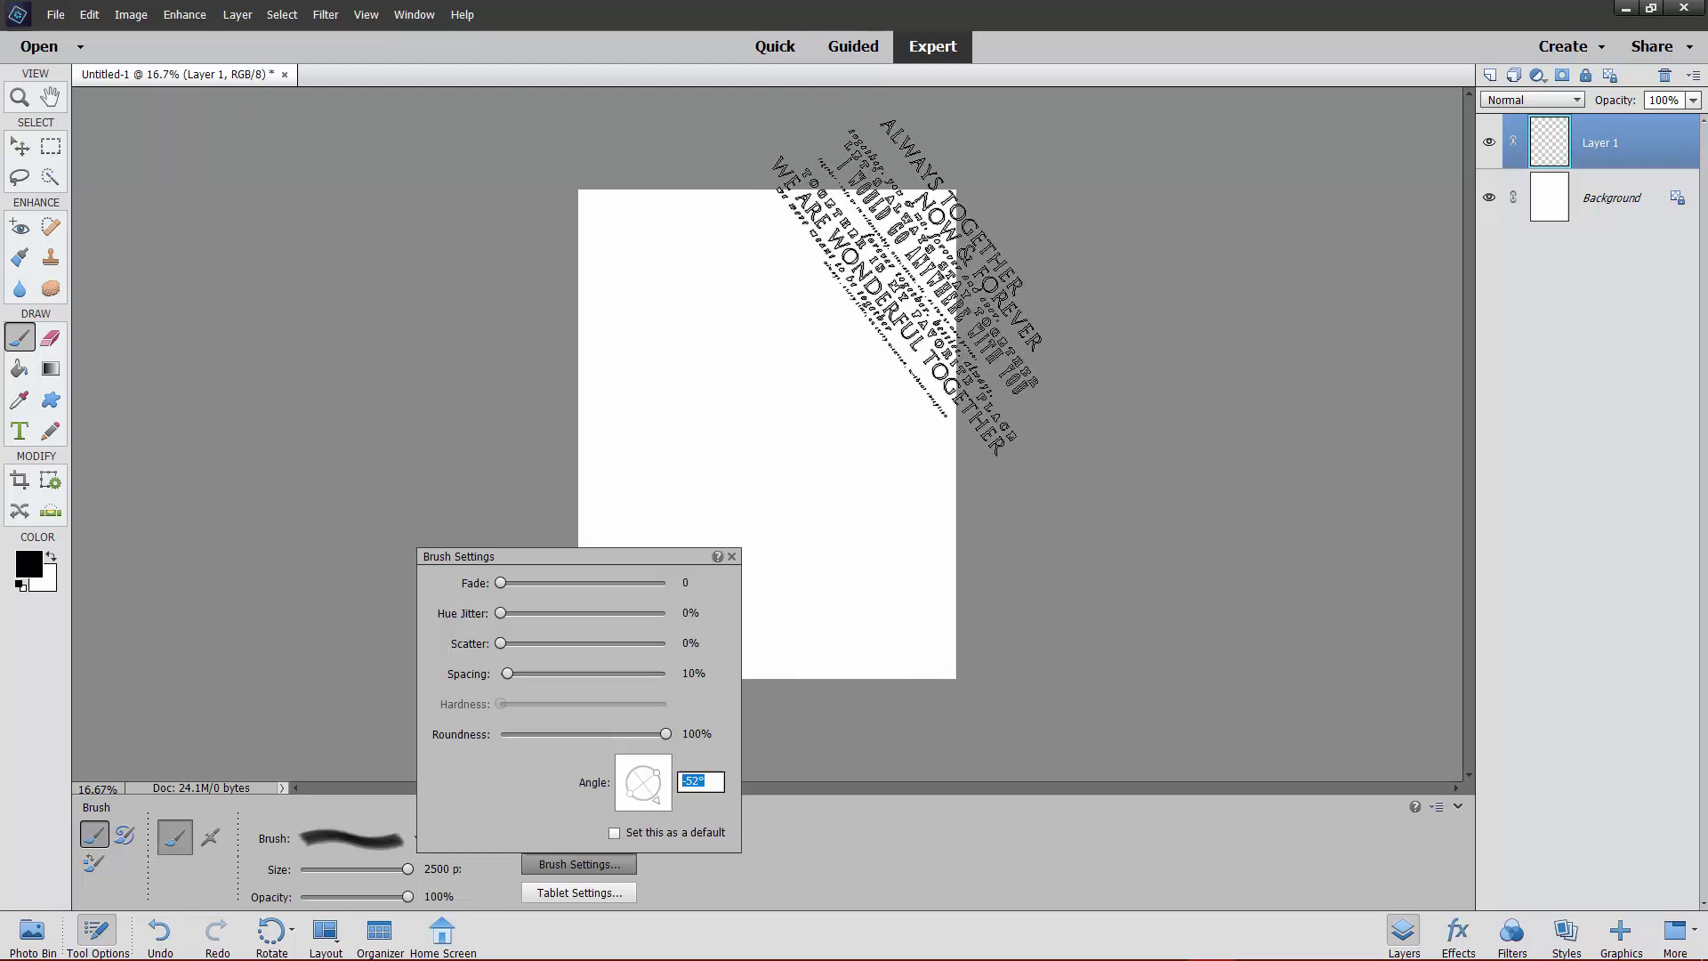
{"action": "key", "text": "Return"}
{"action": "left_click", "coordinate": [903, 289]}
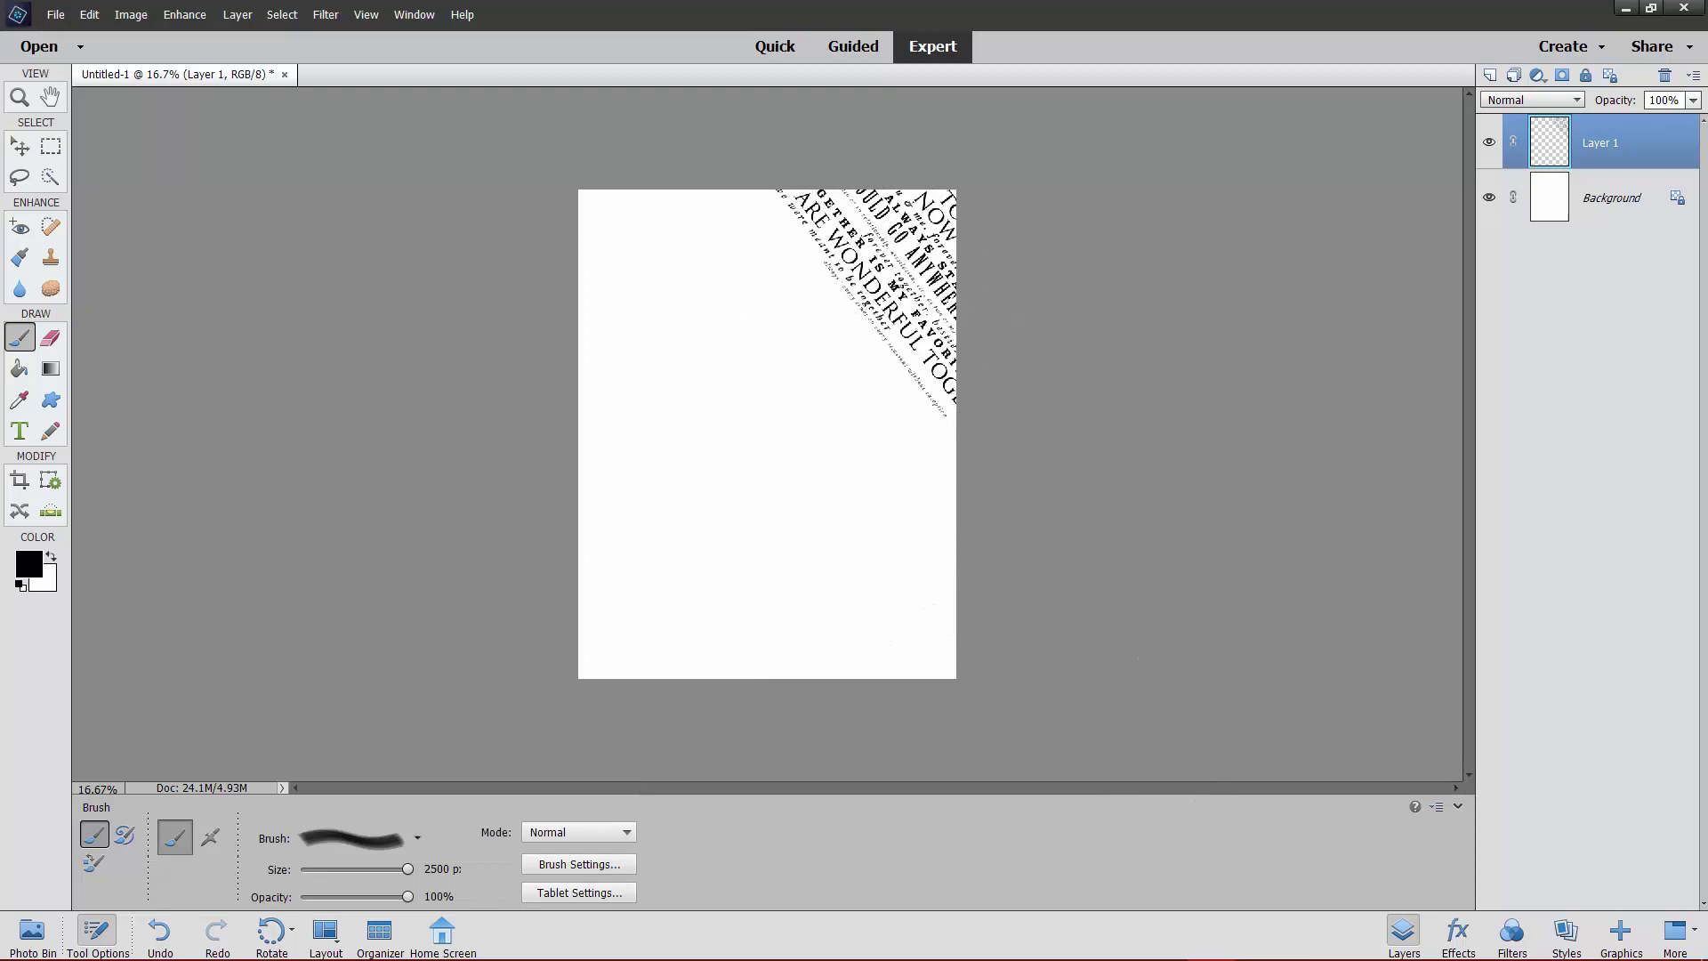
{"action": "left_click", "coordinate": [1237, 939]}
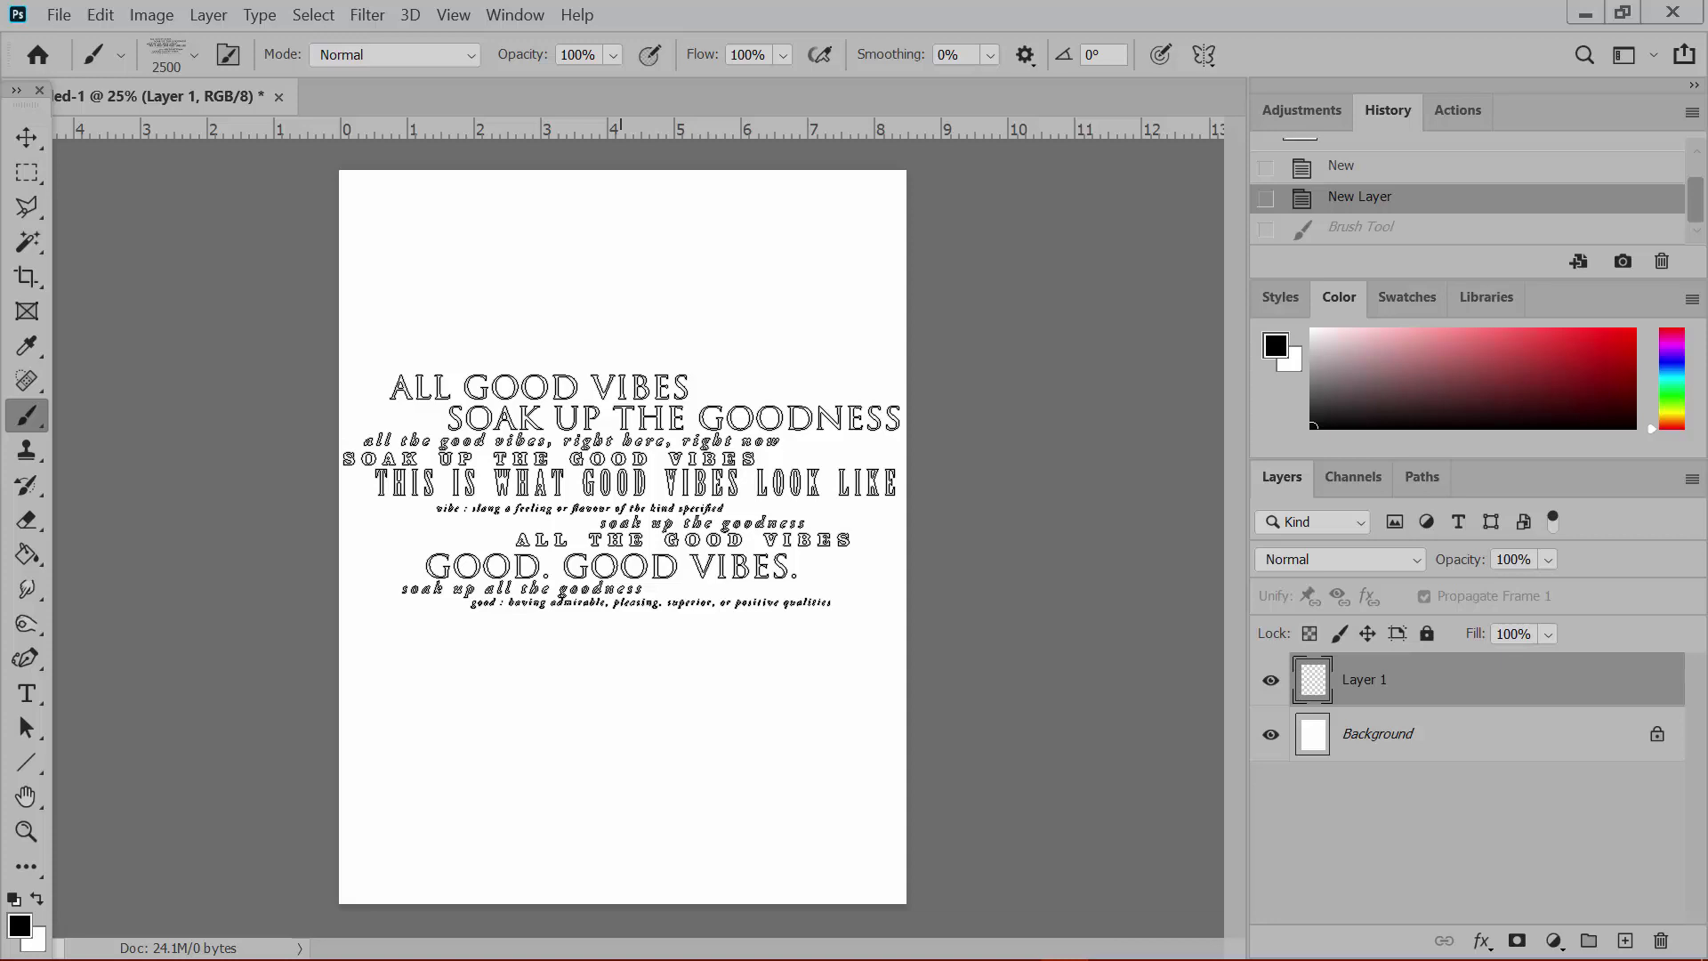
- Tilt the good-vibes brush to -44° and stamp it twice down the page's right side
{"action": "left_click", "coordinate": [194, 55]}
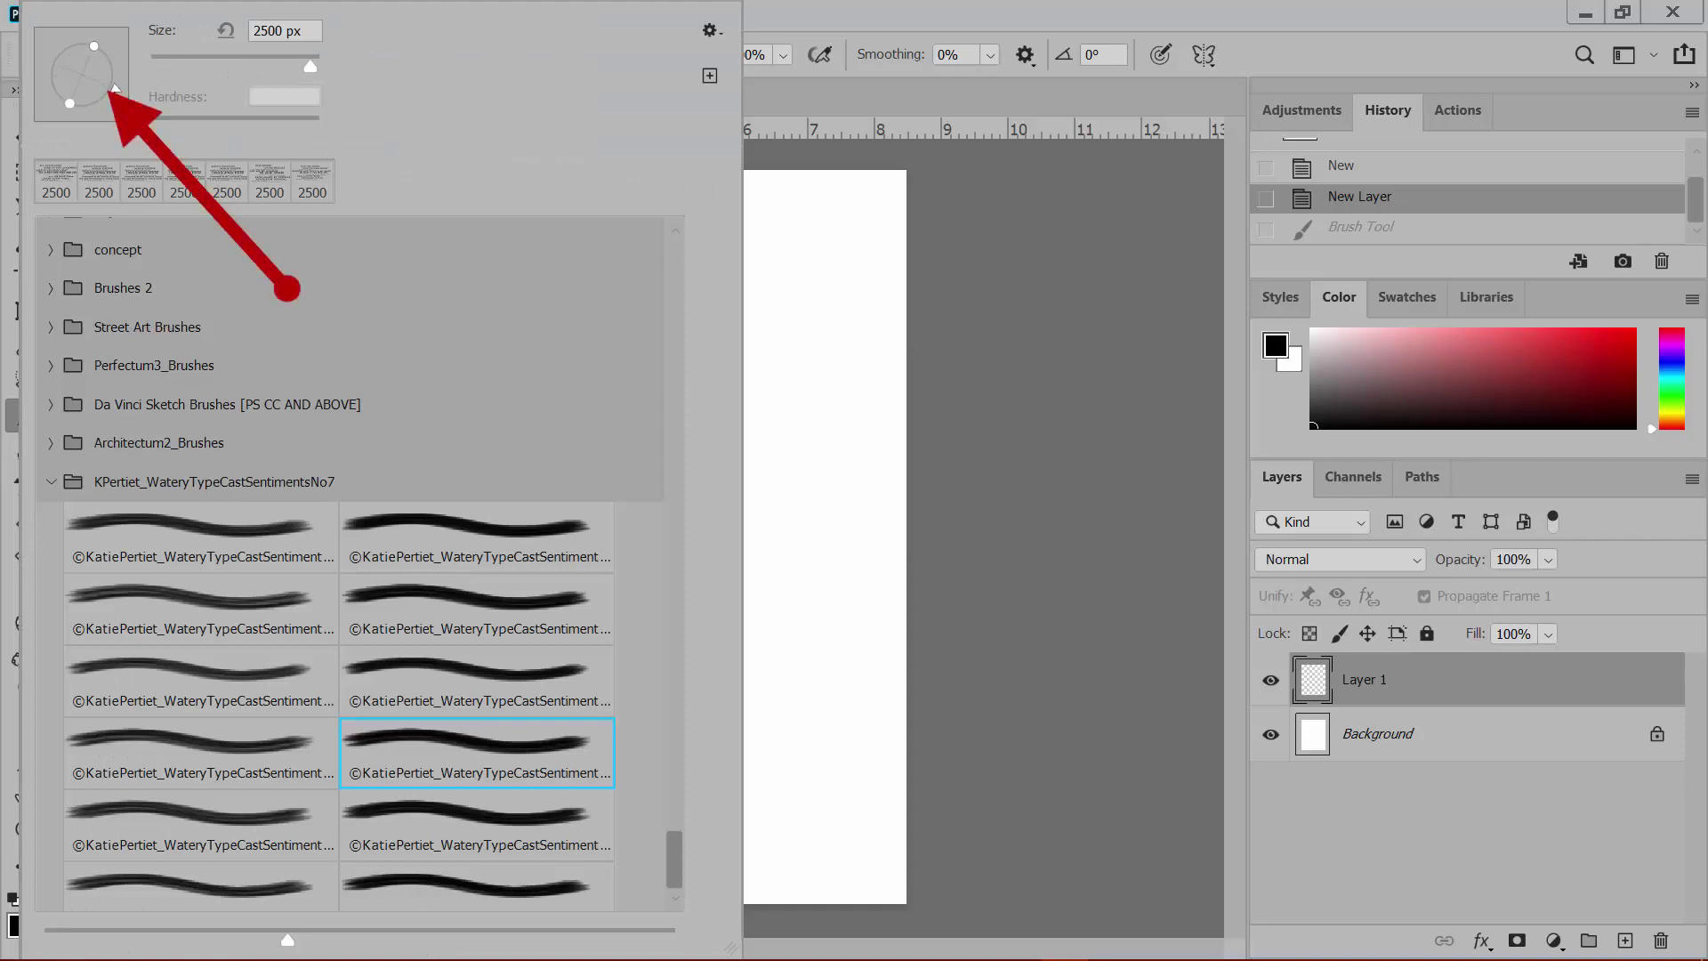
{"action": "left_click_drag", "start_coordinate": [120, 74], "coordinate": [107, 113]}
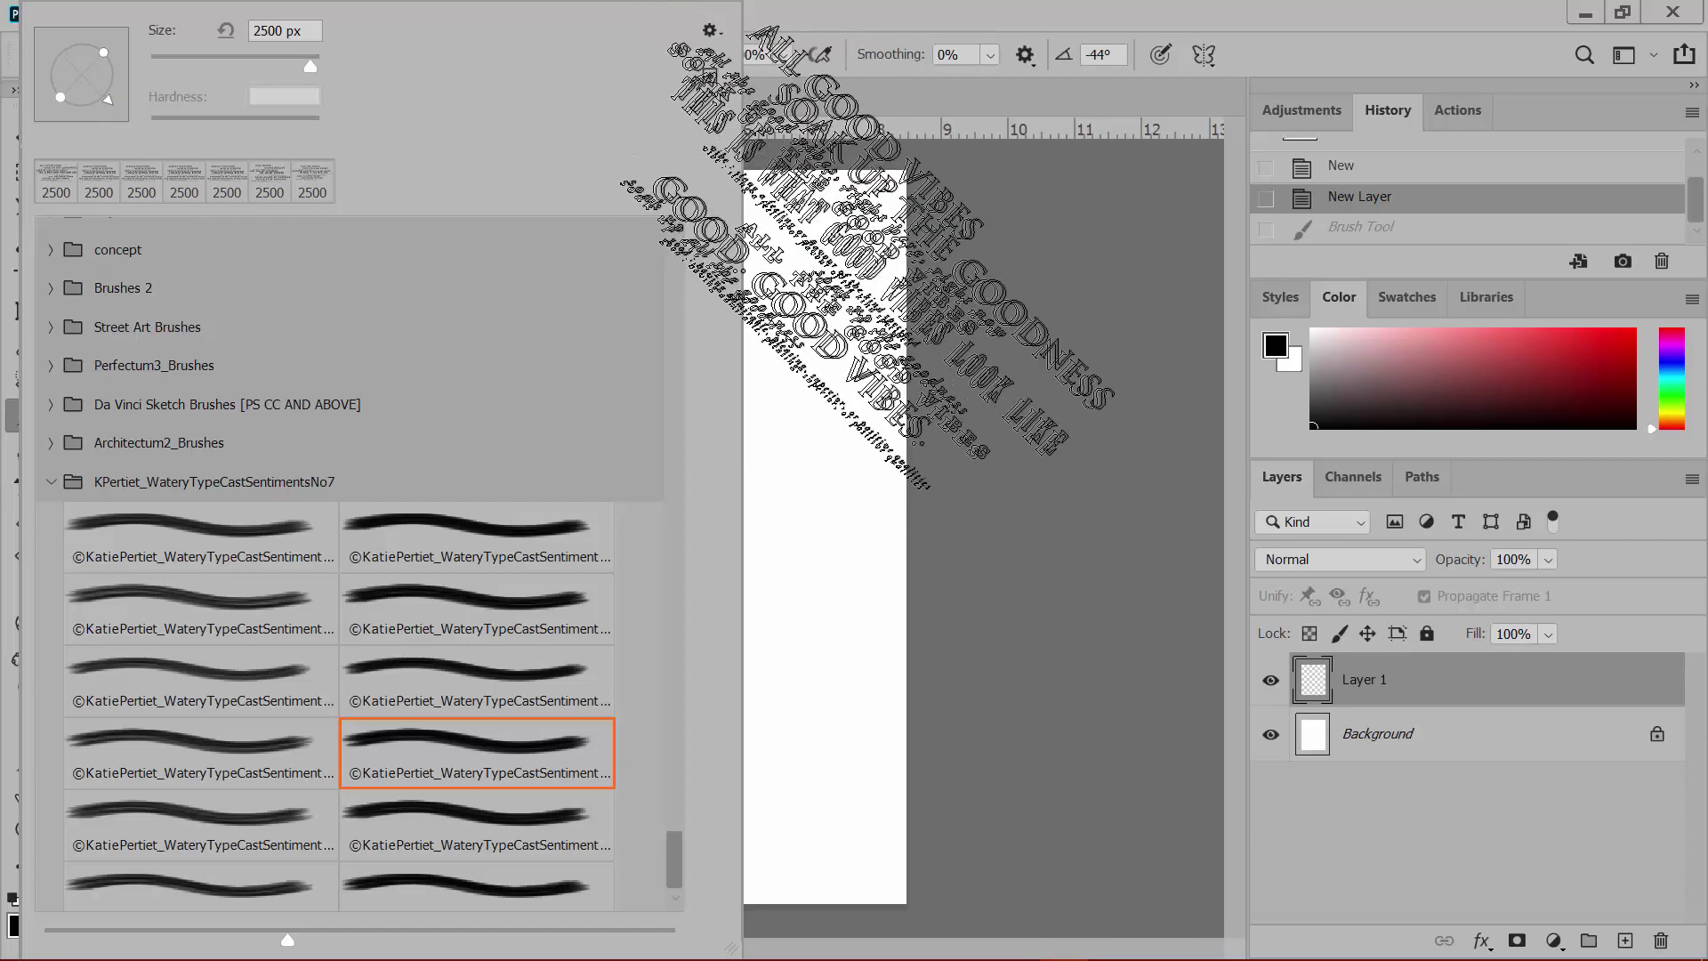
{"action": "key", "text": "Return"}
{"action": "left_click", "coordinate": [861, 272]}
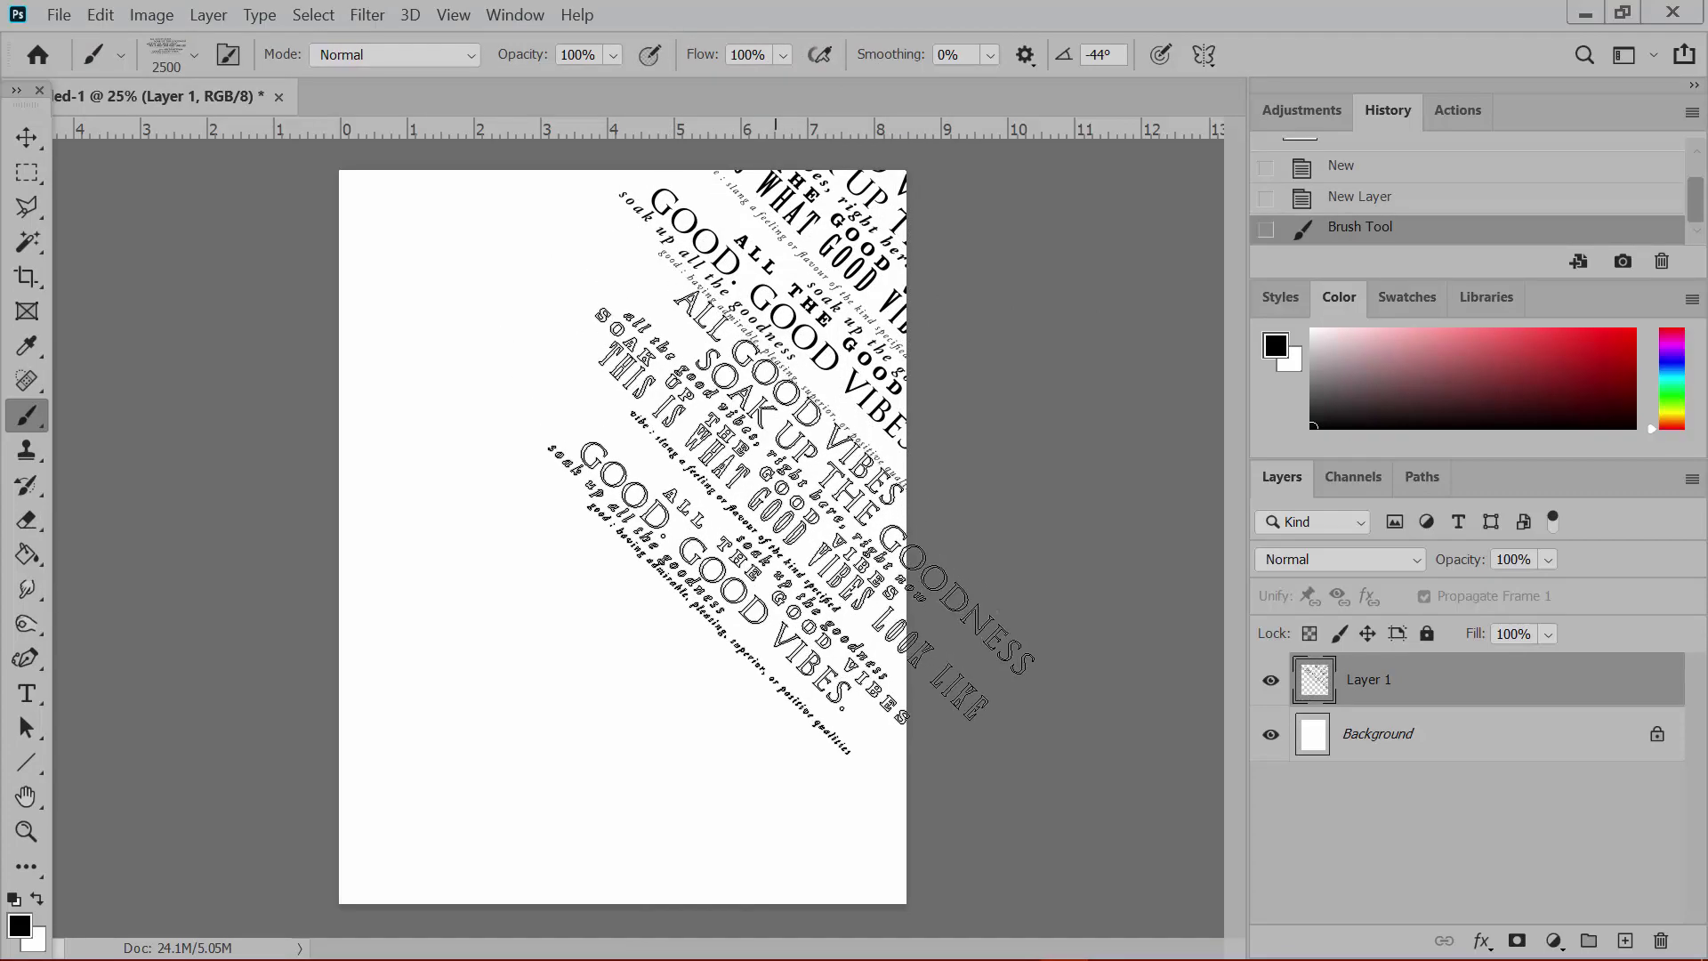
{"action": "left_click", "coordinate": [843, 569]}
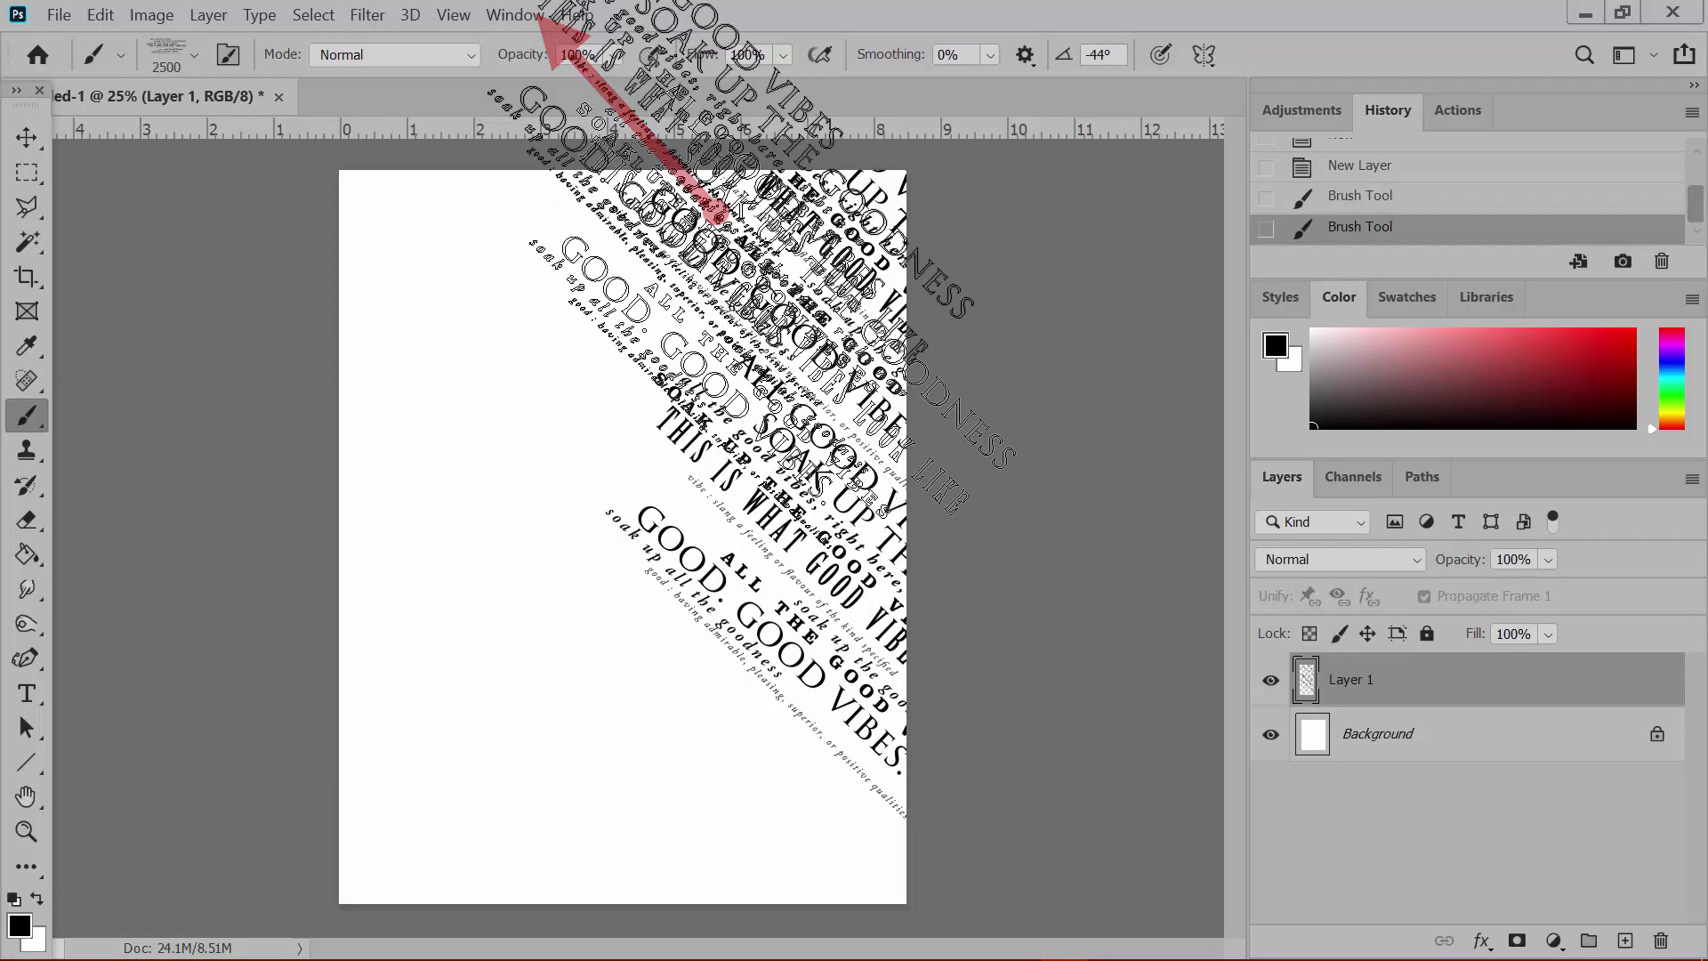
- Rotate the brush tip to 35° in Window > Brush Settings for the lower-left stamp
{"action": "left_click", "coordinate": [539, 18]}
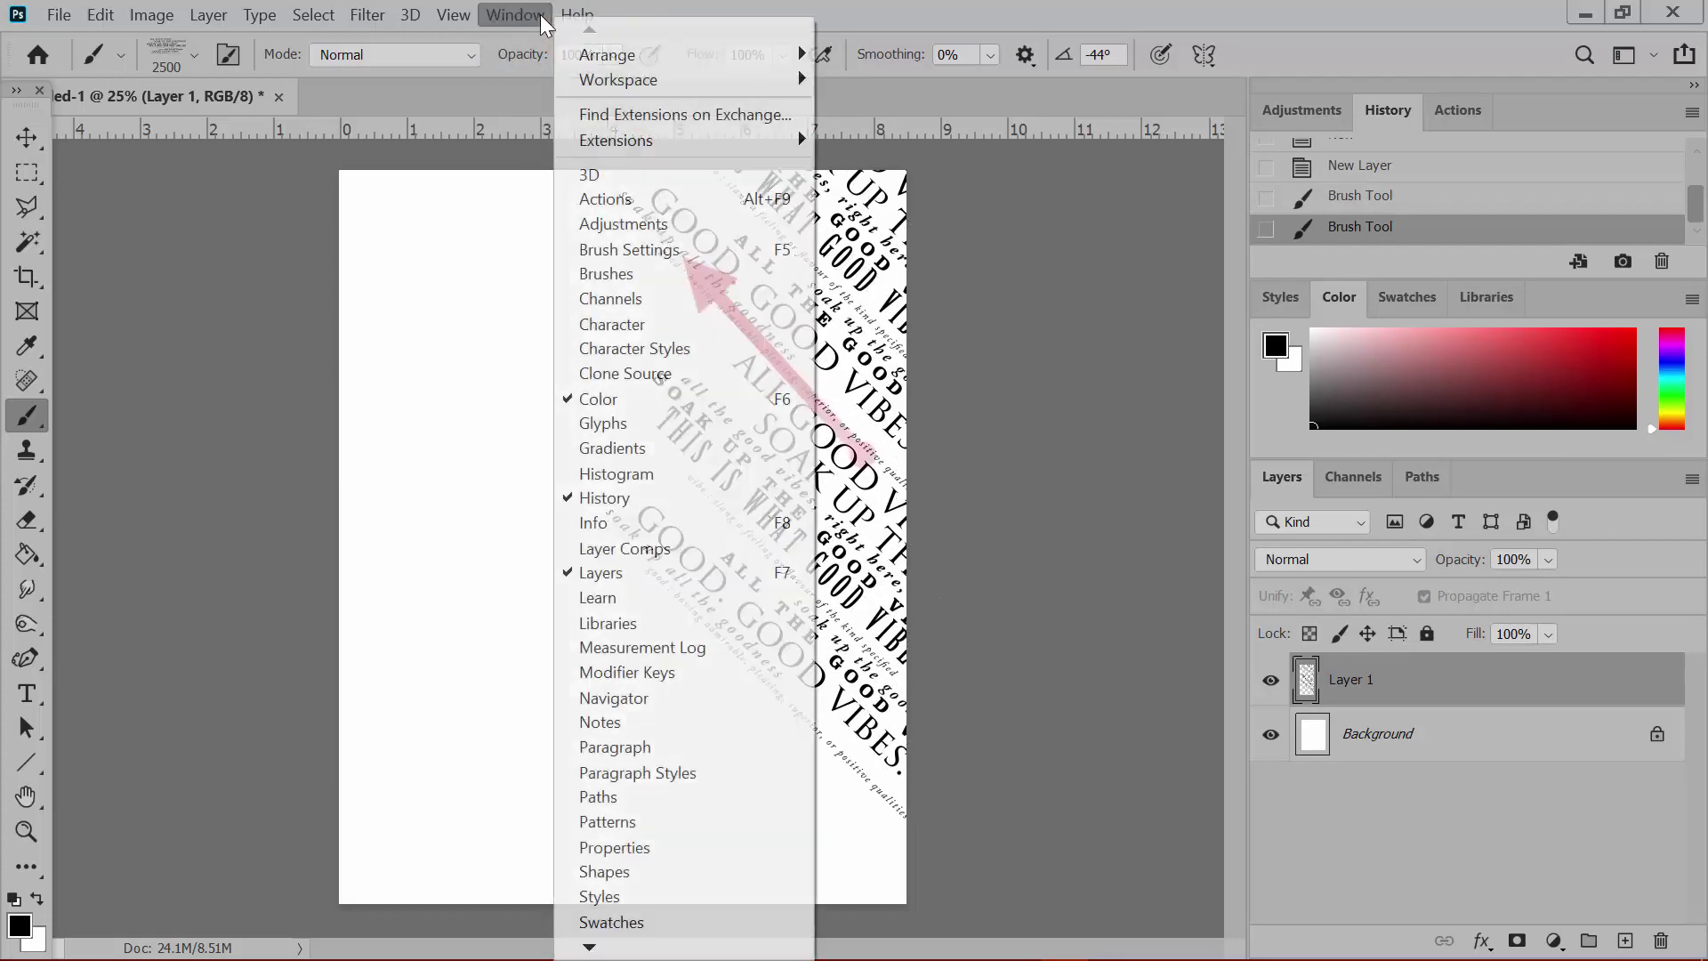
{"action": "left_click", "coordinate": [645, 255]}
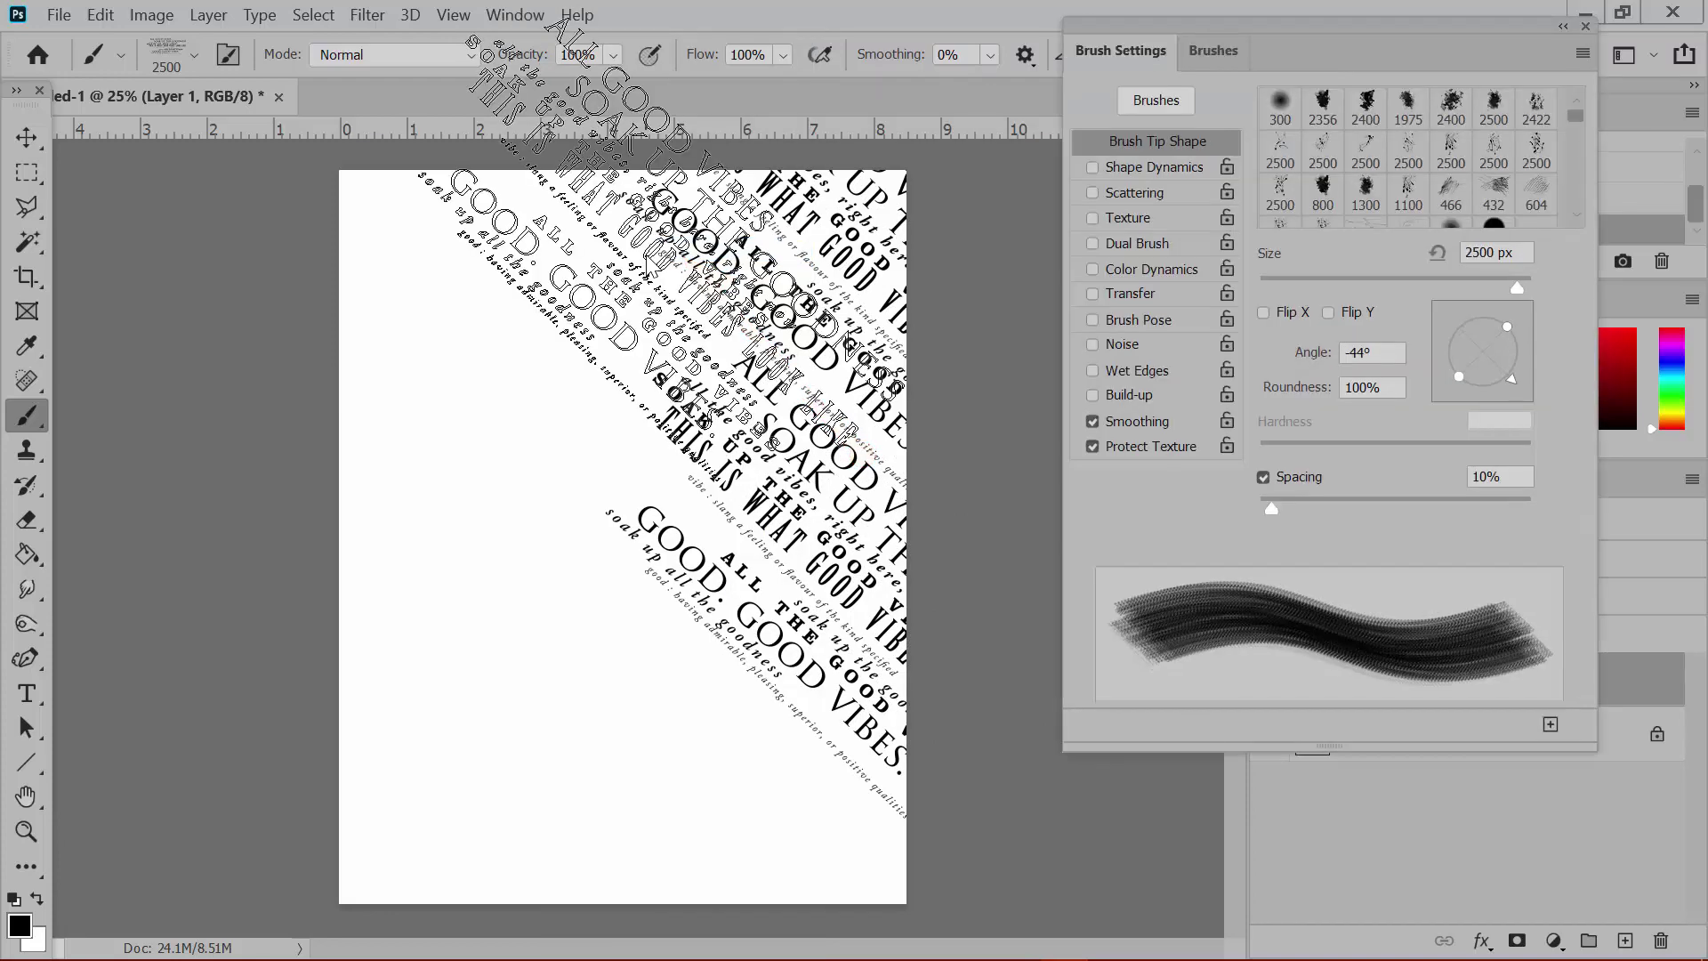
{"action": "left_click", "coordinate": [1509, 382]}
{"action": "left_click_drag", "start_coordinate": [1510, 381], "coordinate": [1444, 380]}
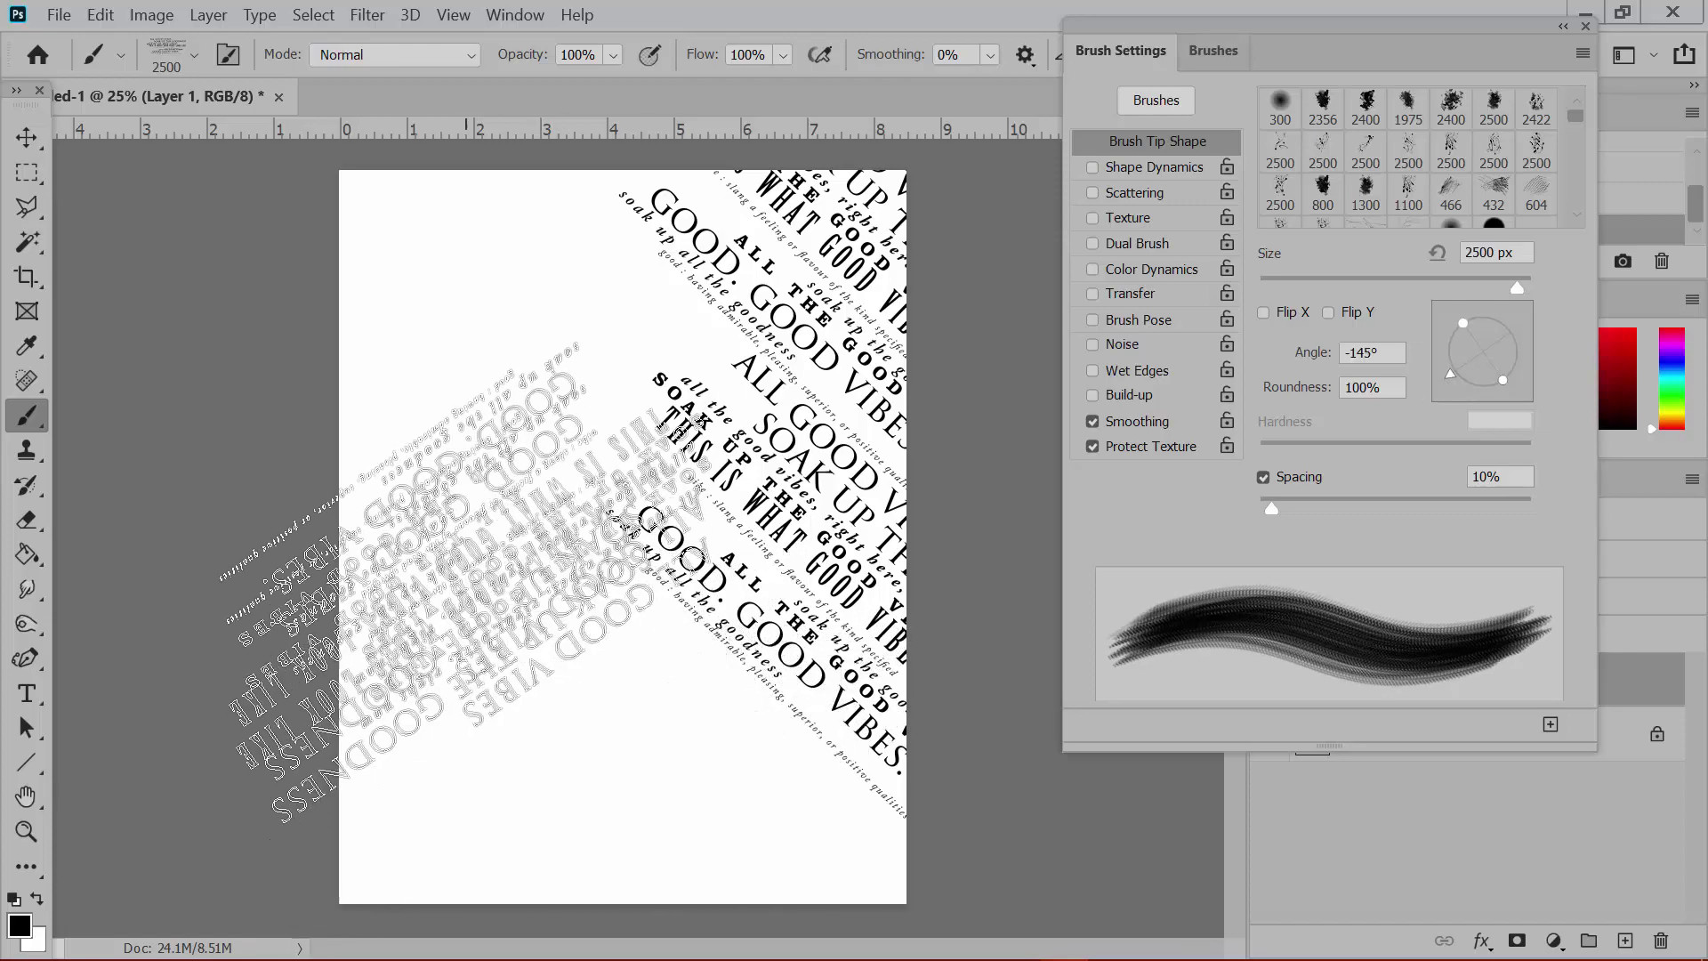
{"action": "mouse_move", "coordinate": [1447, 372]}
{"action": "left_mouse_down"}
{"action": "mouse_move", "coordinate": [1436, 322]}
{"action": "mouse_move", "coordinate": [1514, 328]}
{"action": "left_mouse_up"}
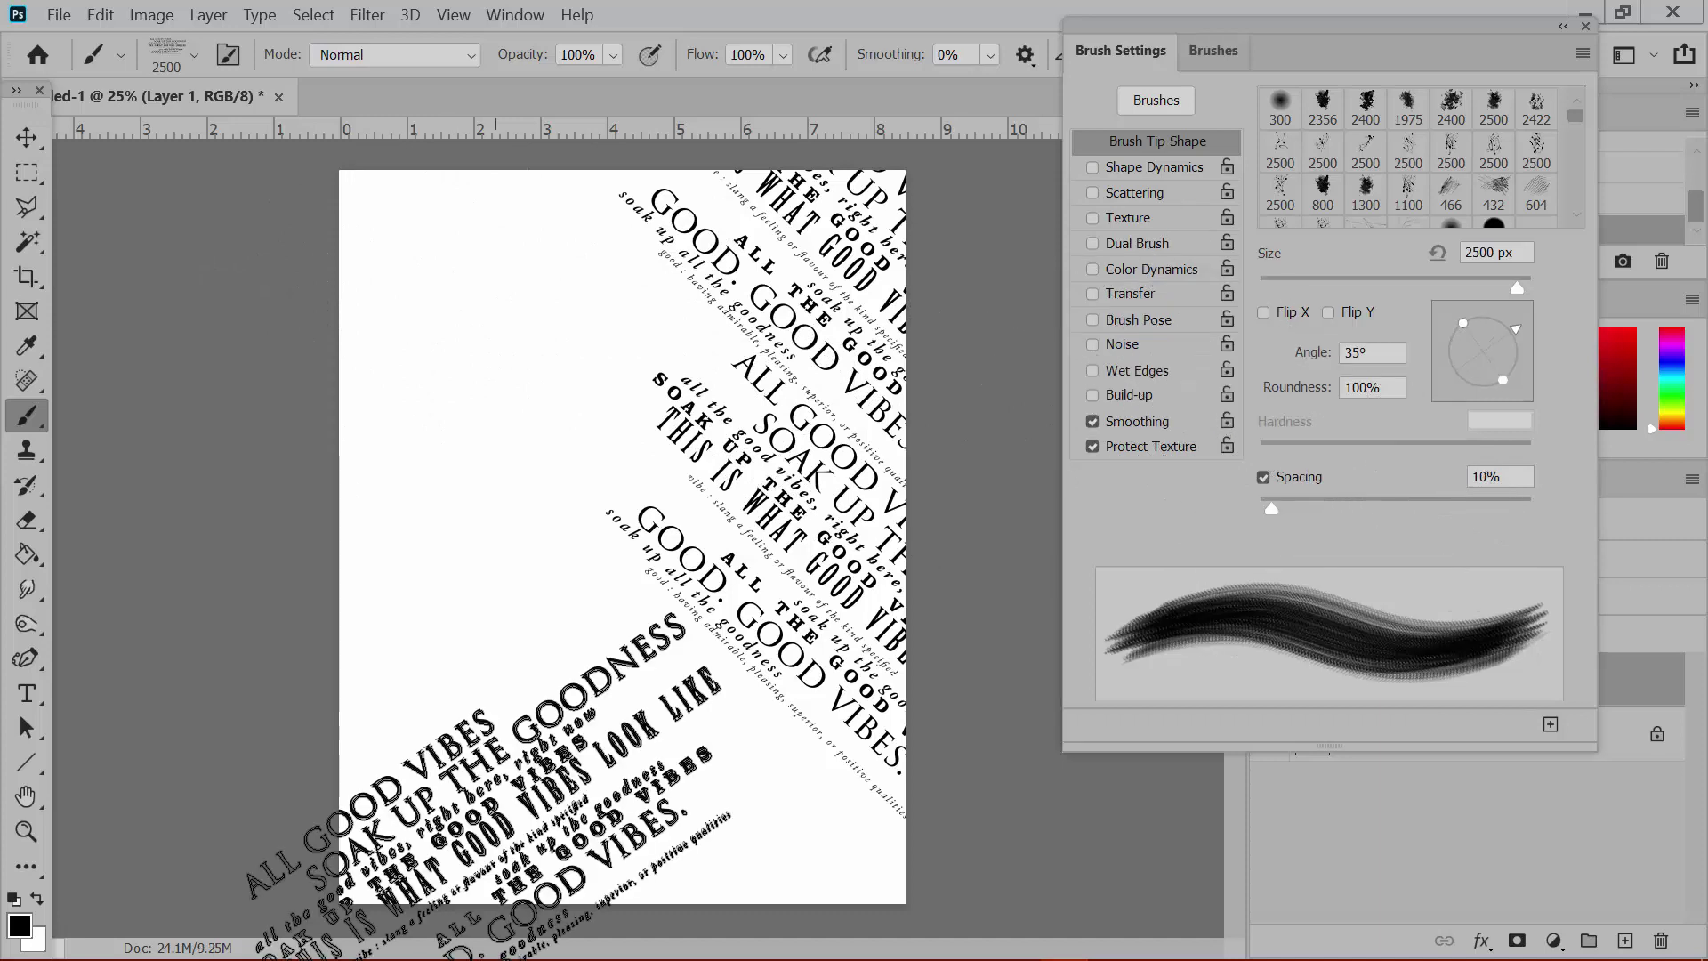
- Undo the earlier stamps, rotate the brush to -16°, and stamp it near the page top
{"action": "left_click", "coordinate": [1585, 26]}
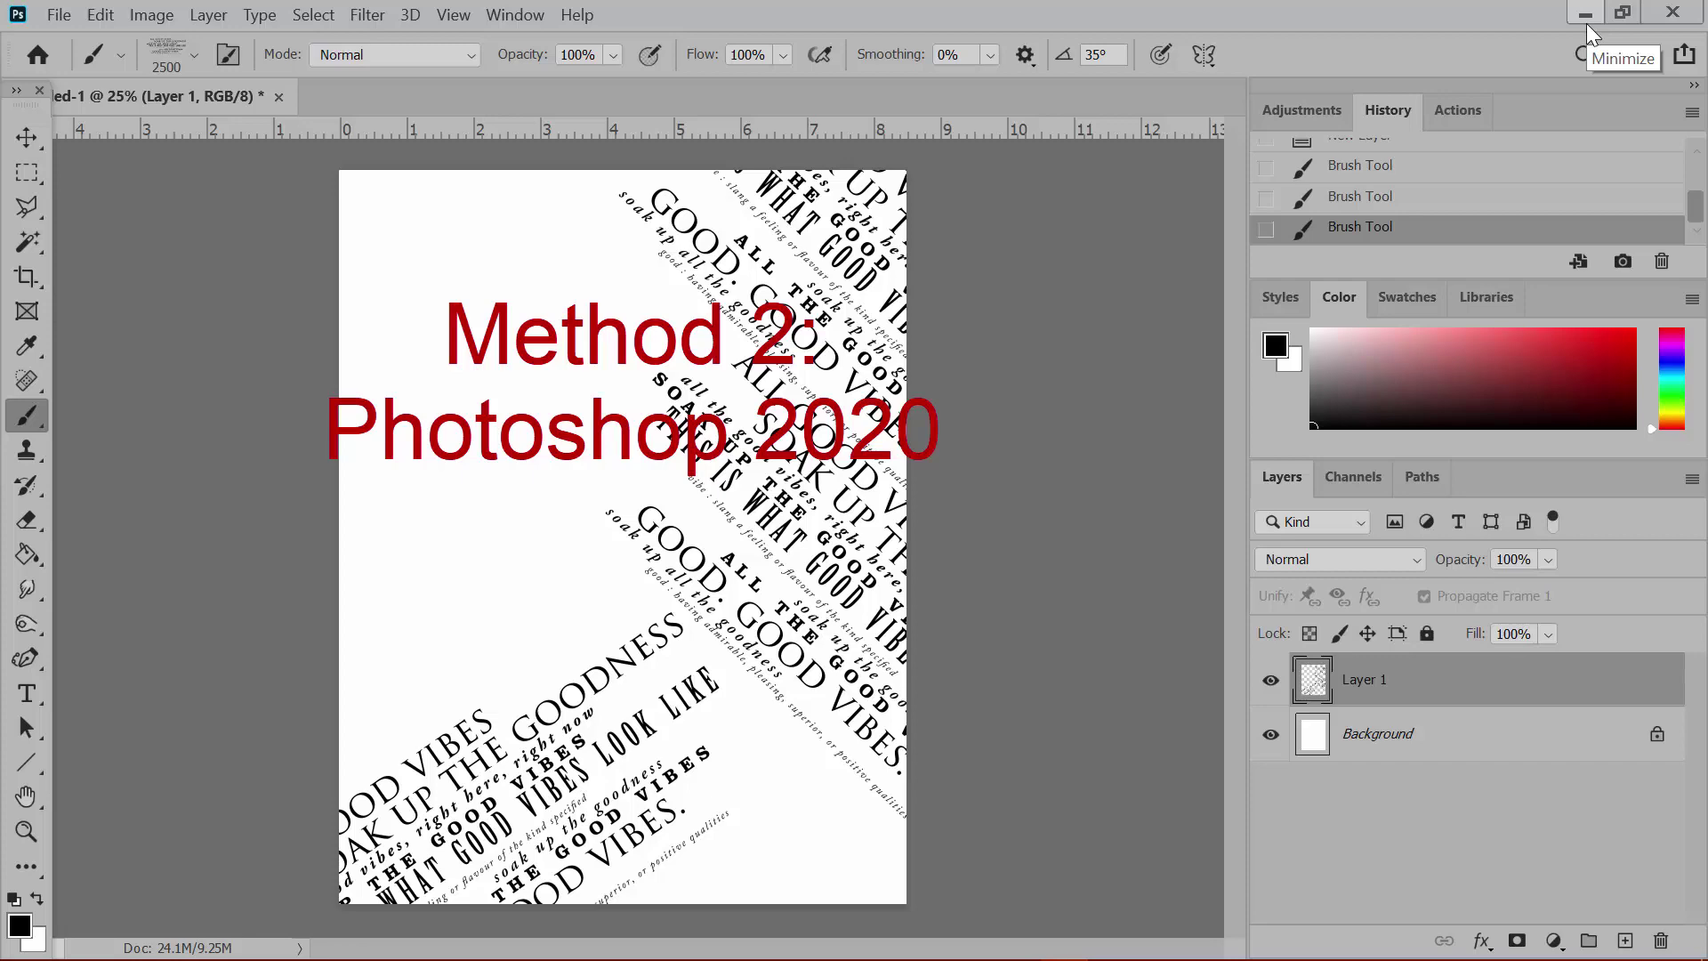
{"action": "key", "text": "ctrl+z"}
{"action": "key", "text": "ctrl+z"}
{"action": "key", "text": "ctrl+z"}
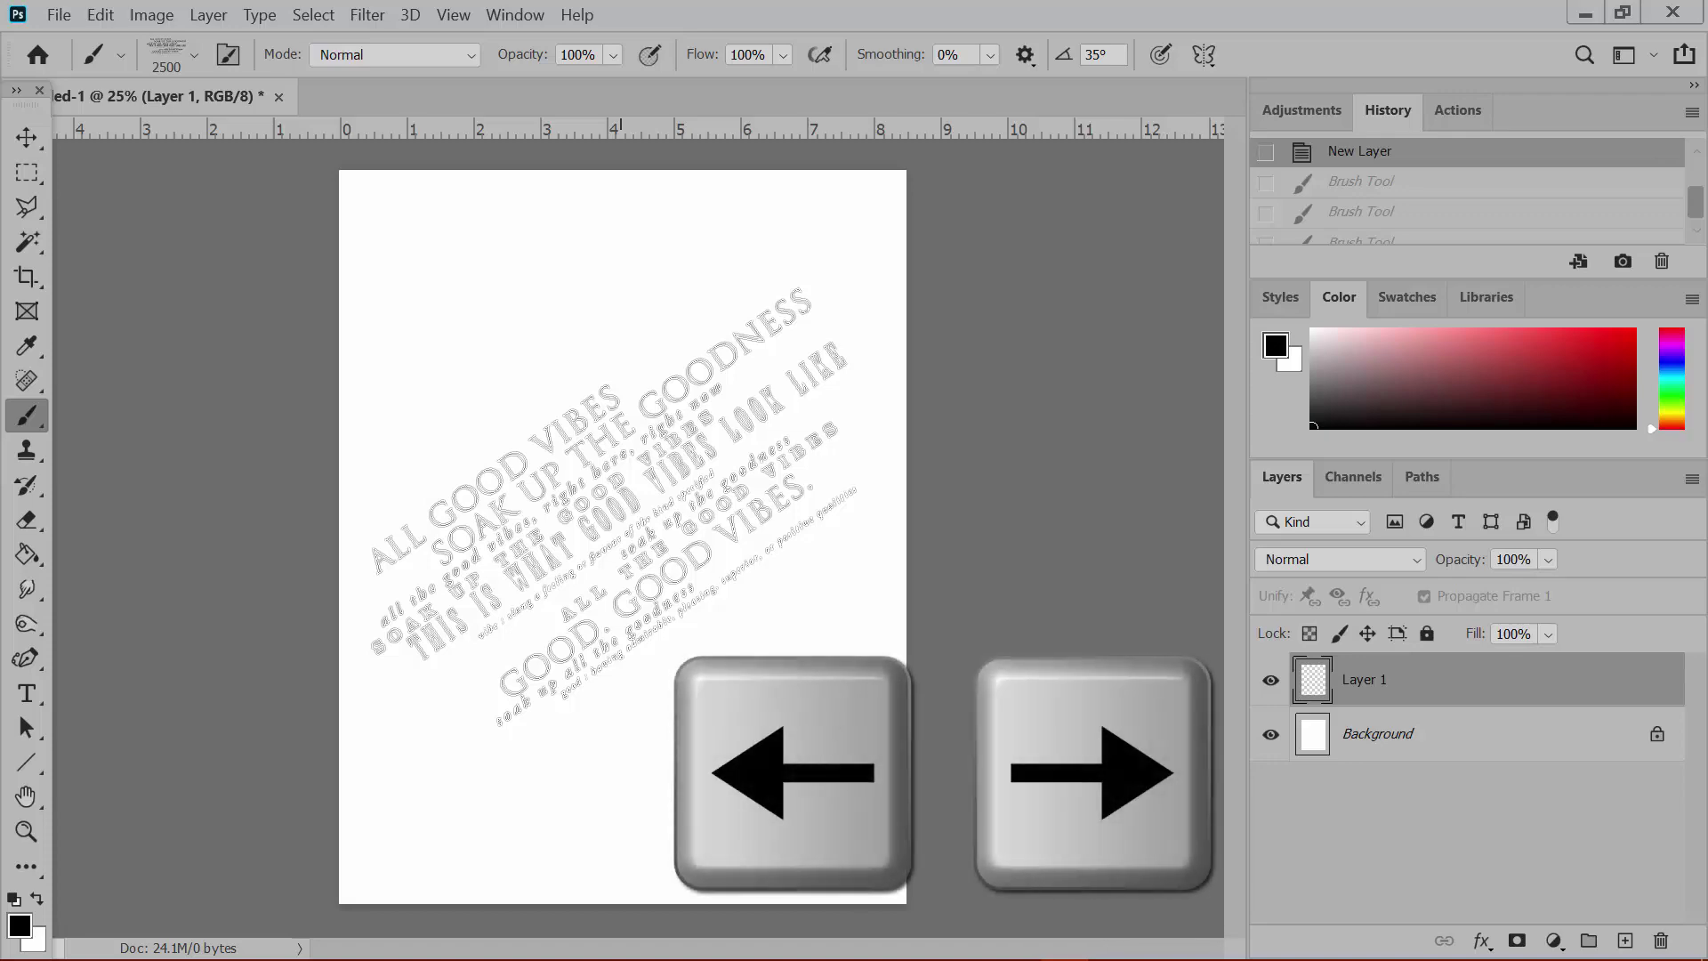
{"action": "key", "text": "Right"}
{"action": "key", "text": "Right"}
{"action": "key", "text": "Right"}
{"action": "key", "text": "Right"}
{"action": "key", "text": "Right"}
{"action": "key", "text": "Right"}
{"action": "key", "text": "Right"}
{"action": "key", "text": "Right"}
{"action": "key", "text": "Right"}
{"action": "key", "text": "Right"}
{"action": "key", "text": "Right"}
{"action": "key", "text": "Right"}
{"action": "key", "text": "Right"}
{"action": "key", "text": "Right"}
{"action": "key", "text": "Right"}
{"action": "key", "text": "Right"}
{"action": "key", "text": "Right"}
{"action": "key", "text": "Right"}
{"action": "key", "text": "Right"}
{"action": "key", "text": "Right"}
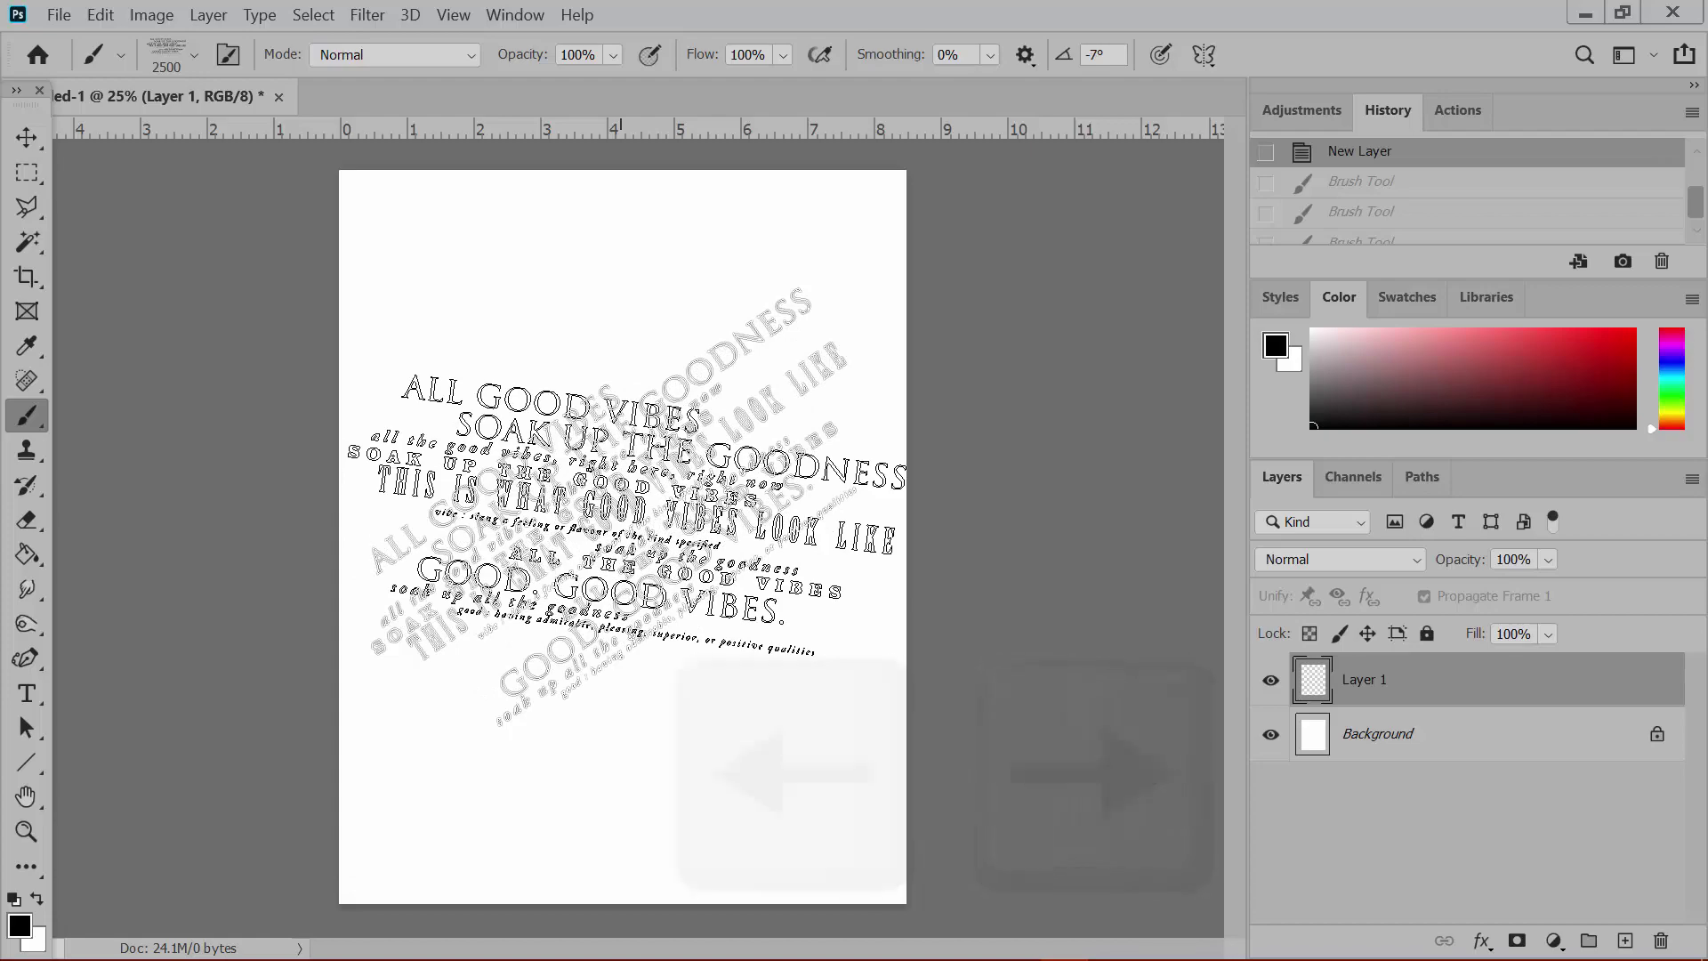
{"action": "key", "text": "Right"}
{"action": "key", "text": "Right"}
{"action": "key", "text": "Right"}
{"action": "key", "text": "Right"}
{"action": "key", "text": "Right"}
{"action": "key", "text": "Right"}
{"action": "key", "text": "Right"}
{"action": "key", "text": "Right"}
{"action": "key", "text": "Right"}
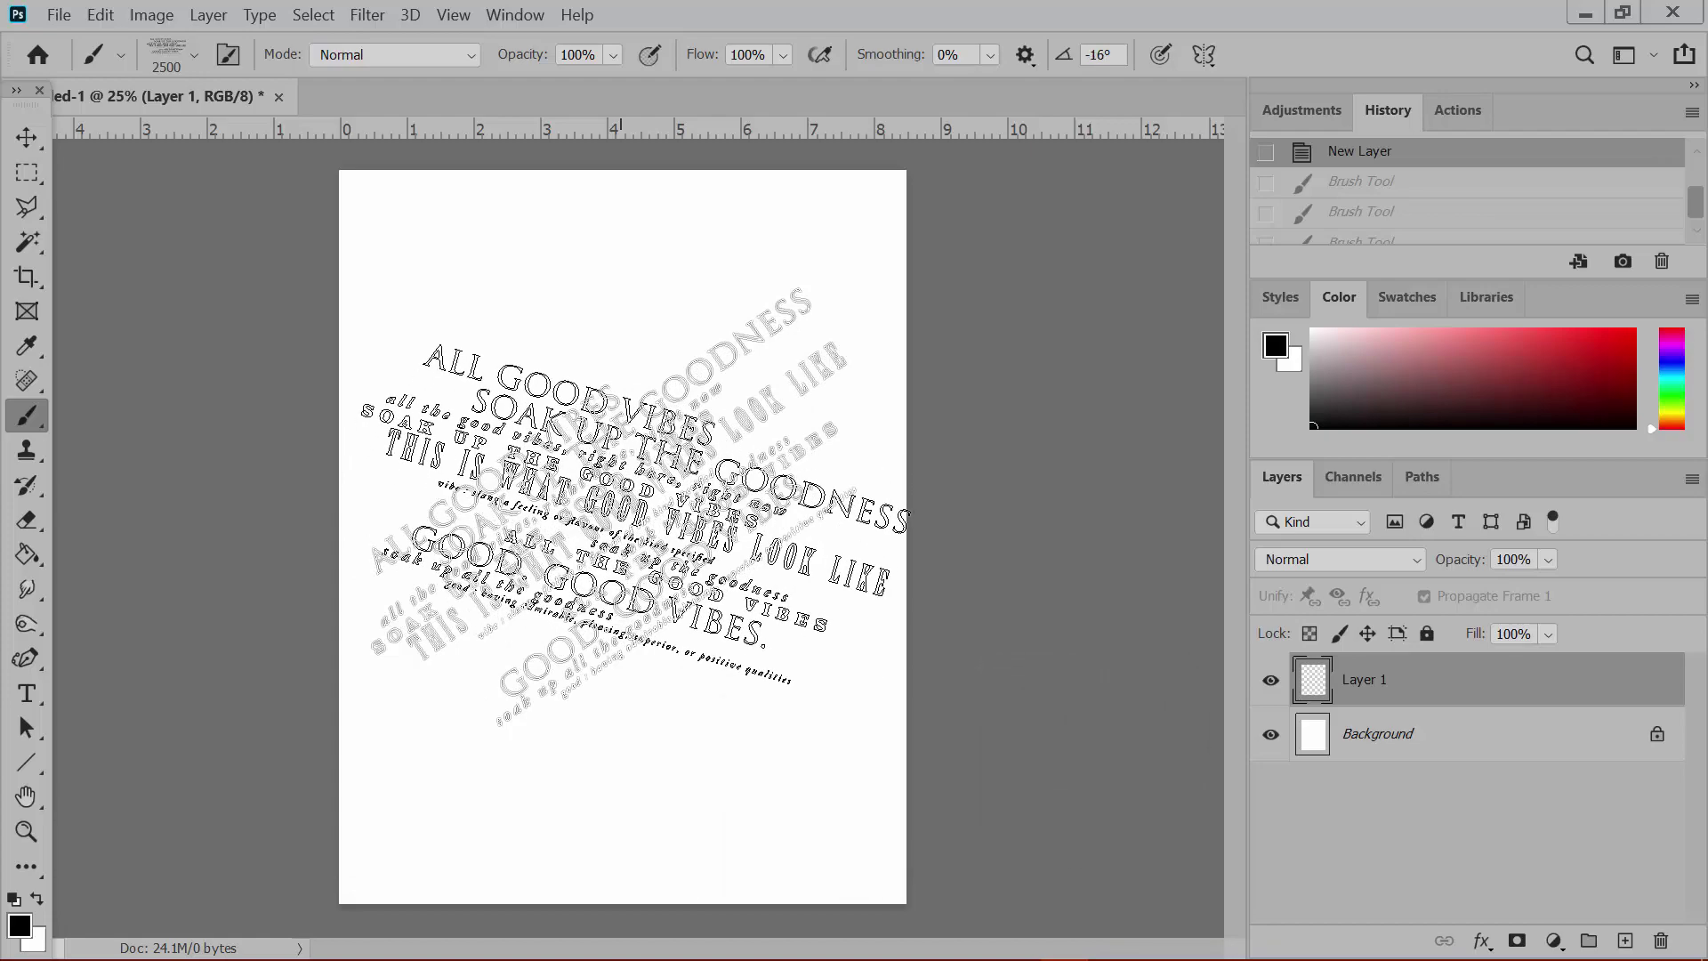
{"action": "left_click", "coordinate": [805, 258]}
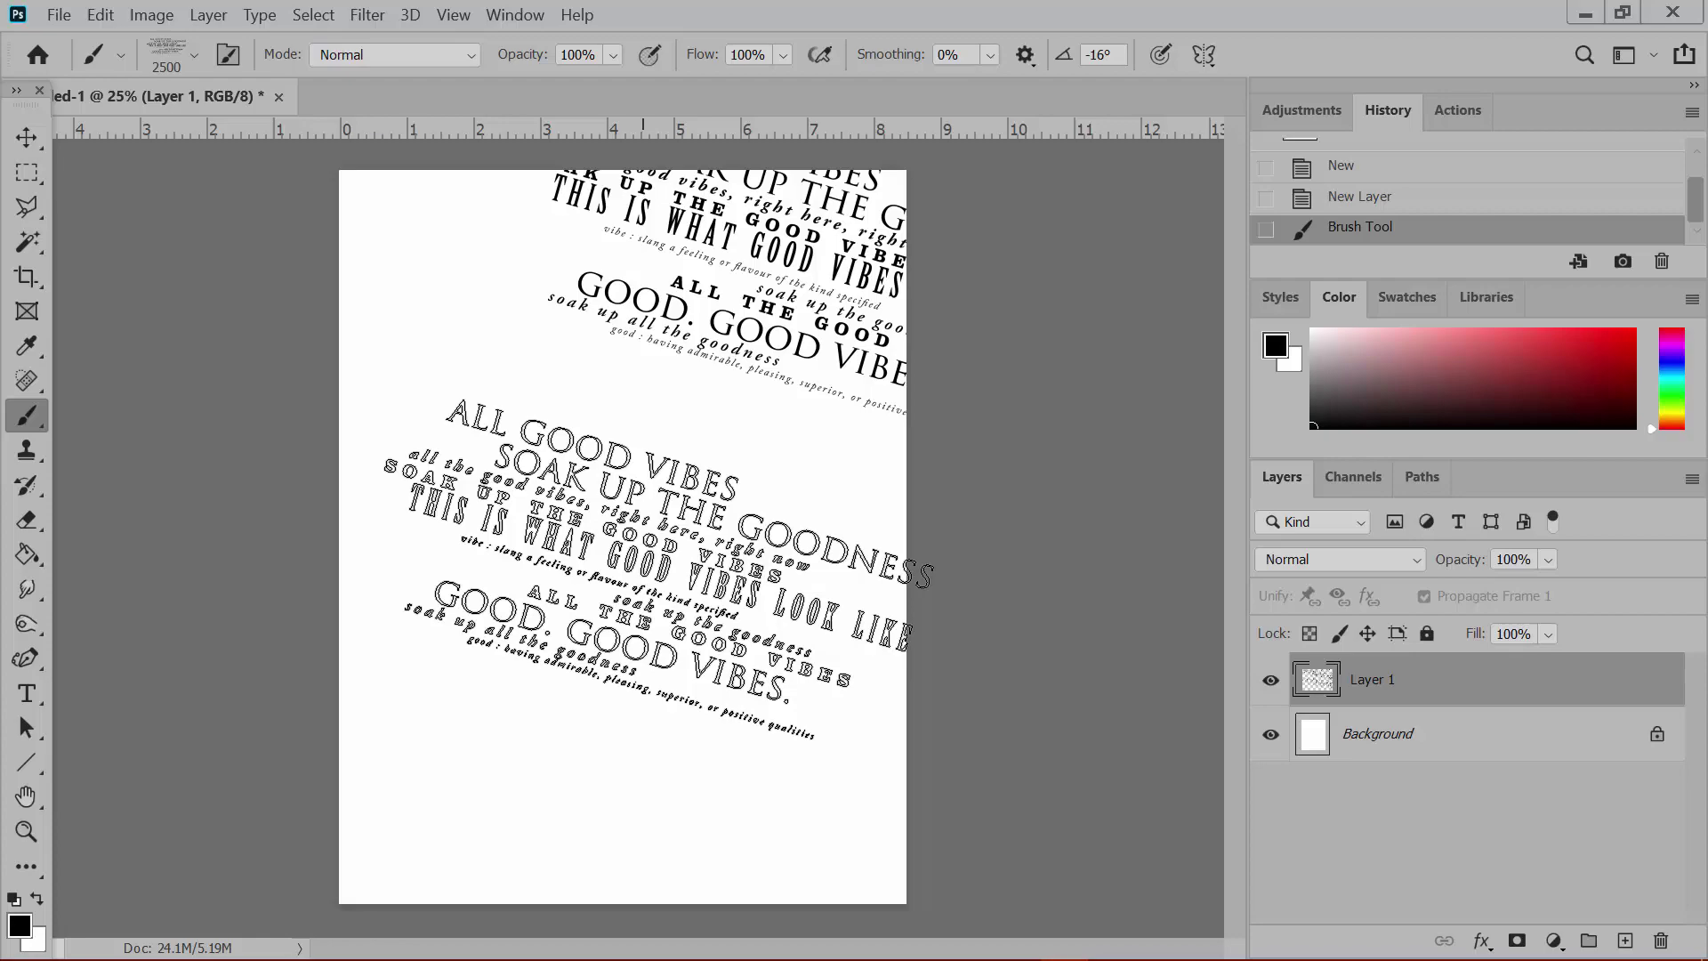
- Try several brush angles with the arrow keys, then undo the last stamp to blank the page
{"action": "key", "text": "Right"}
{"action": "key", "text": "Right"}
{"action": "key", "text": "Right"}
{"action": "key", "text": "Right"}
{"action": "key", "text": "Right"}
{"action": "key", "text": "Right"}
{"action": "key", "text": "Right"}
{"action": "key", "text": "Right"}
{"action": "key", "text": "Right"}
{"action": "key", "text": "Right"}
{"action": "key", "text": "Right"}
{"action": "key", "text": "Right"}
{"action": "key", "text": "Right"}
{"action": "key", "text": "Right"}
{"action": "key", "text": "Right"}
{"action": "key", "text": "Right"}
{"action": "key", "text": "Right"}
{"action": "key", "text": "Right"}
{"action": "key", "text": "Right"}
{"action": "key", "text": "Right"}
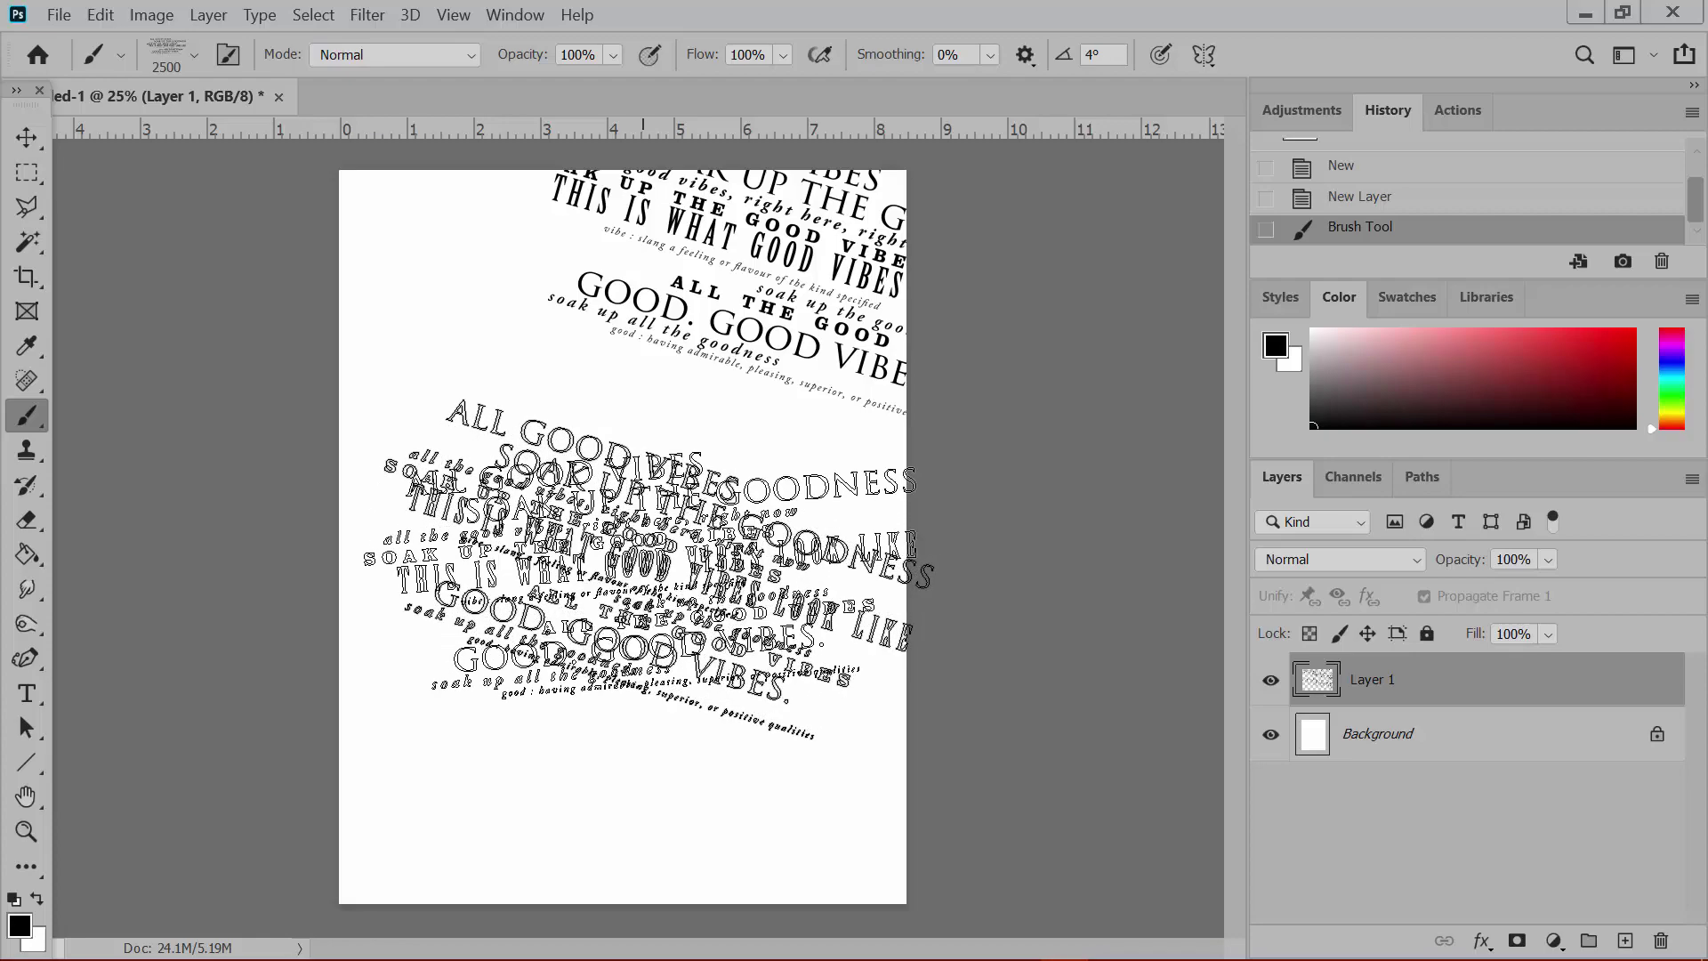
{"action": "key", "text": "Right"}
{"action": "key", "text": "Right"}
{"action": "key", "text": "Right"}
{"action": "key", "text": "Right"}
{"action": "key", "text": "Right"}
{"action": "key", "text": "Right"}
{"action": "key", "text": "Right"}
{"action": "key", "text": "Right"}
{"action": "key", "text": "Right"}
{"action": "key", "text": "Right"}
{"action": "key", "text": "Right"}
{"action": "key", "text": "Right"}
{"action": "key", "text": "Right"}
{"action": "key", "text": "Right"}
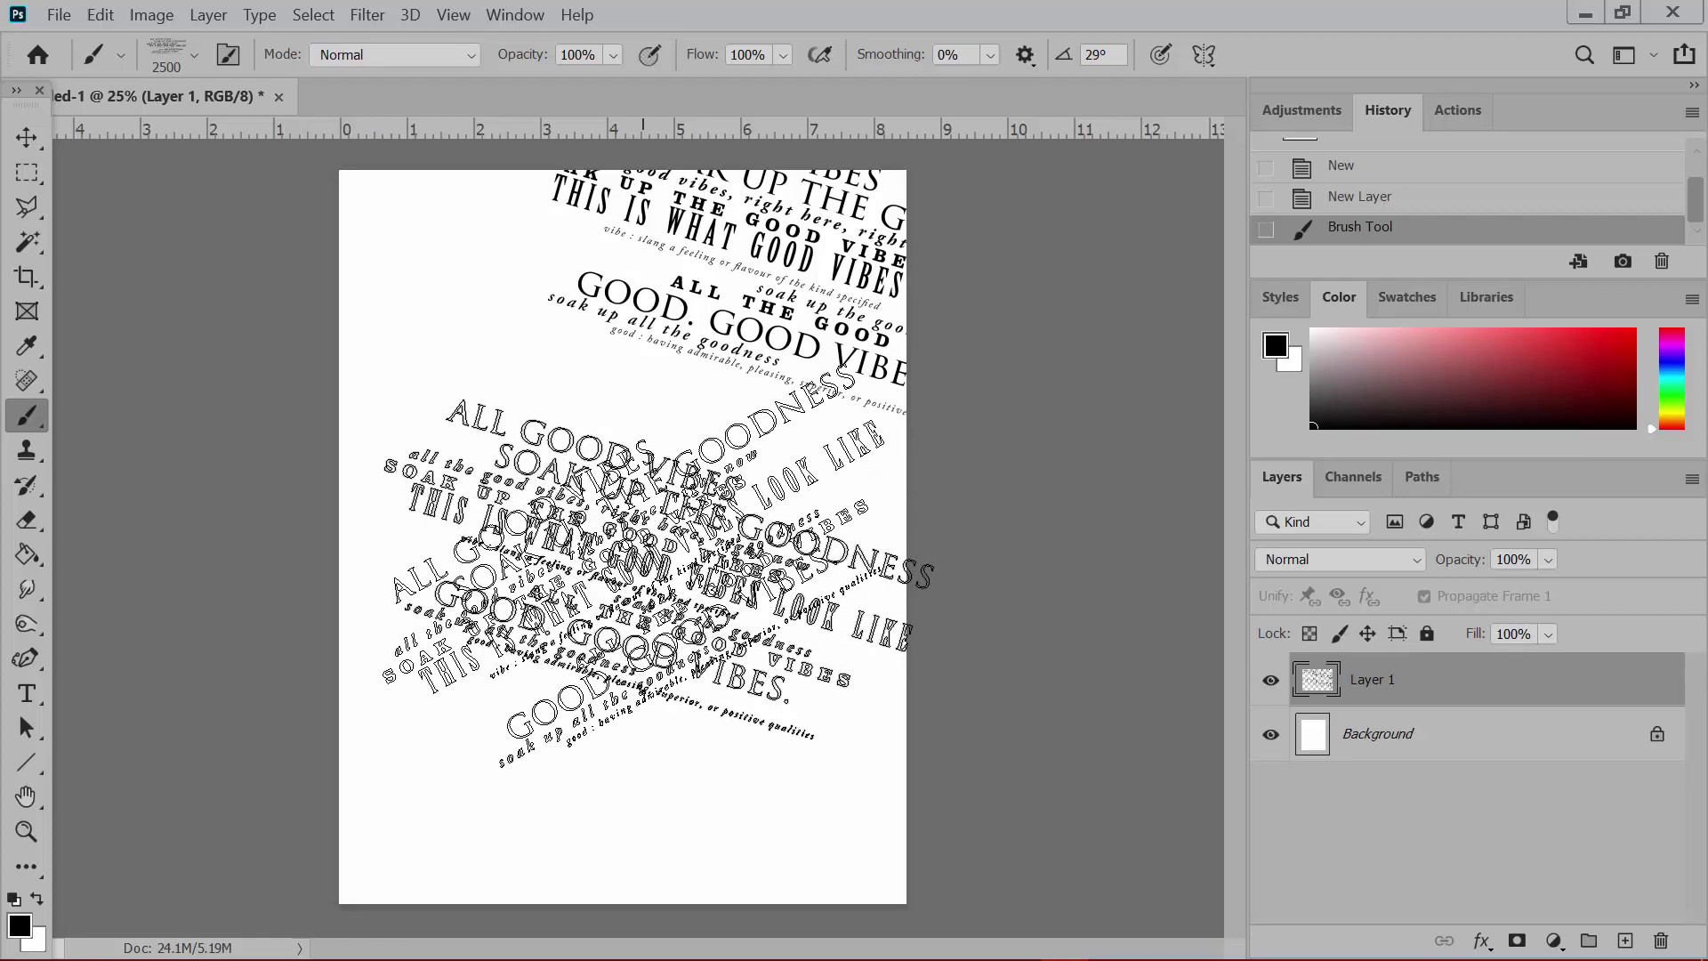
{"action": "key", "text": "Left"}
{"action": "key", "text": "Left"}
{"action": "key", "text": "Left"}
{"action": "key", "text": "Left"}
{"action": "key", "text": "Left"}
{"action": "key", "text": "Left"}
{"action": "key", "text": "Left"}
{"action": "key", "text": "Left"}
{"action": "key", "text": "Left"}
{"action": "key", "text": "Left"}
{"action": "key", "text": "Left"}
{"action": "key", "text": "Left"}
{"action": "key", "text": "Left"}
{"action": "key", "text": "Left"}
{"action": "key", "text": "Left"}
{"action": "key", "text": "Left"}
{"action": "key", "text": "Left"}
{"action": "key", "text": "Left"}
{"action": "key", "text": "Left"}
{"action": "key", "text": "Left"}
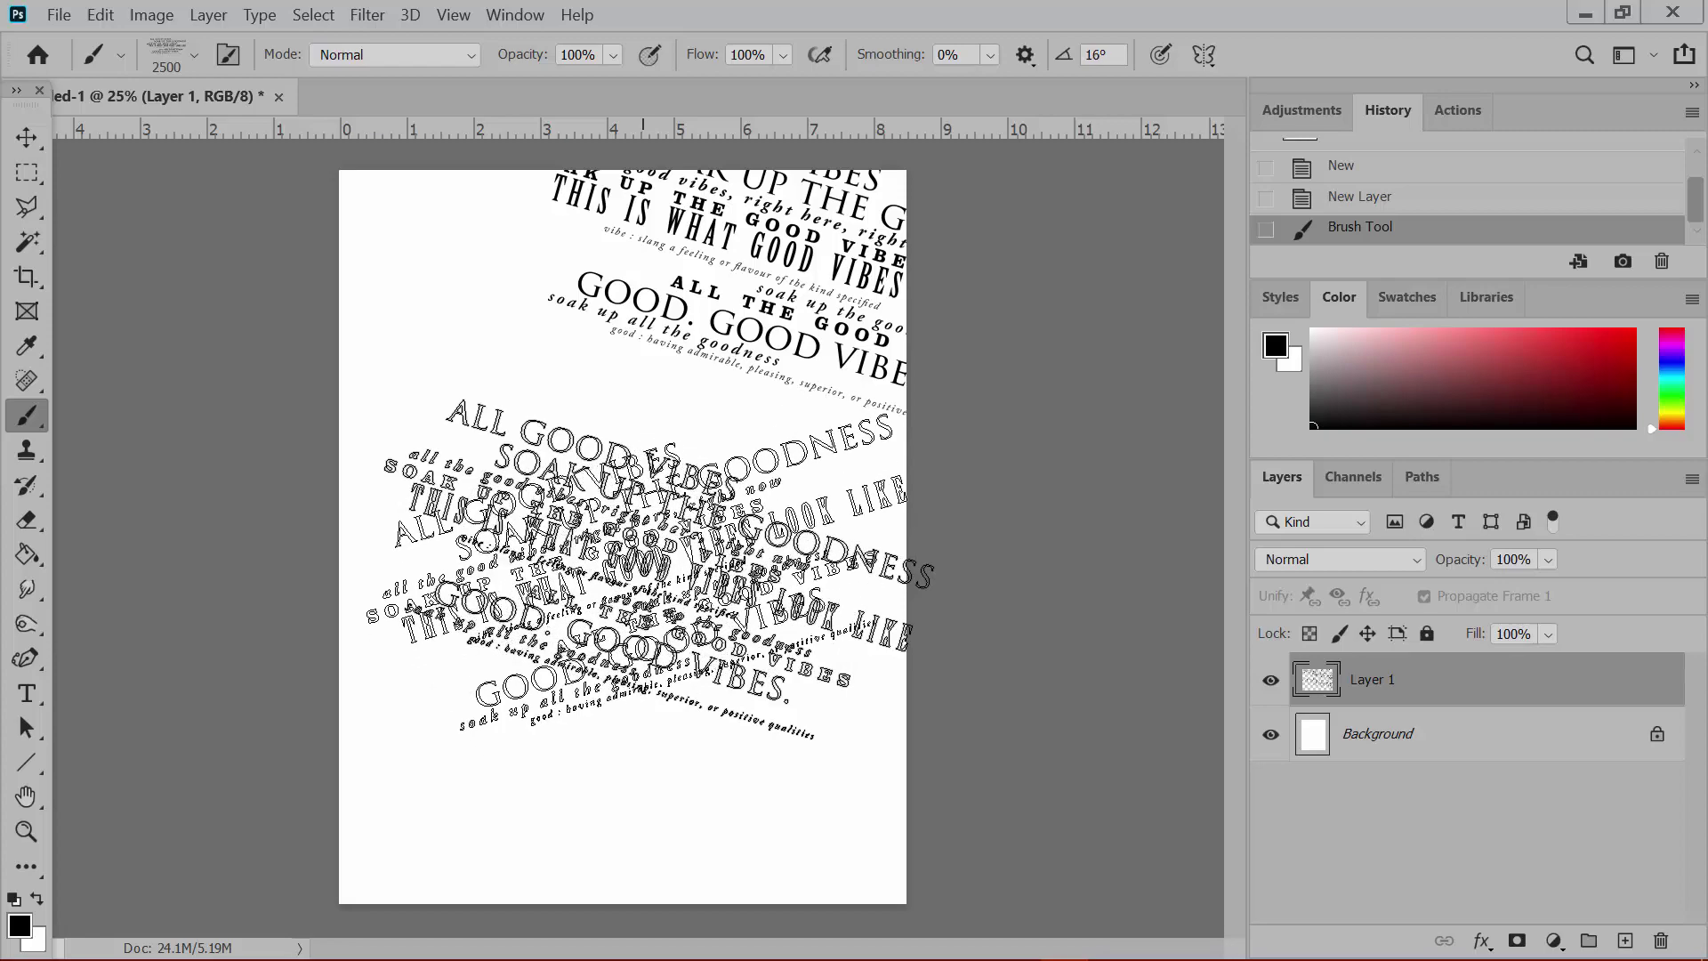
{"action": "key", "text": "Left"}
{"action": "key", "text": "Left"}
{"action": "key", "text": "Left"}
{"action": "key", "text": "Left"}
{"action": "key", "text": "Left"}
{"action": "key", "text": "Left"}
{"action": "key", "text": "Left"}
{"action": "key", "text": "Left"}
{"action": "key", "text": "Left"}
{"action": "key", "text": "Left"}
{"action": "key", "text": "Left"}
{"action": "key", "text": "Left"}
{"action": "key", "text": "Left"}
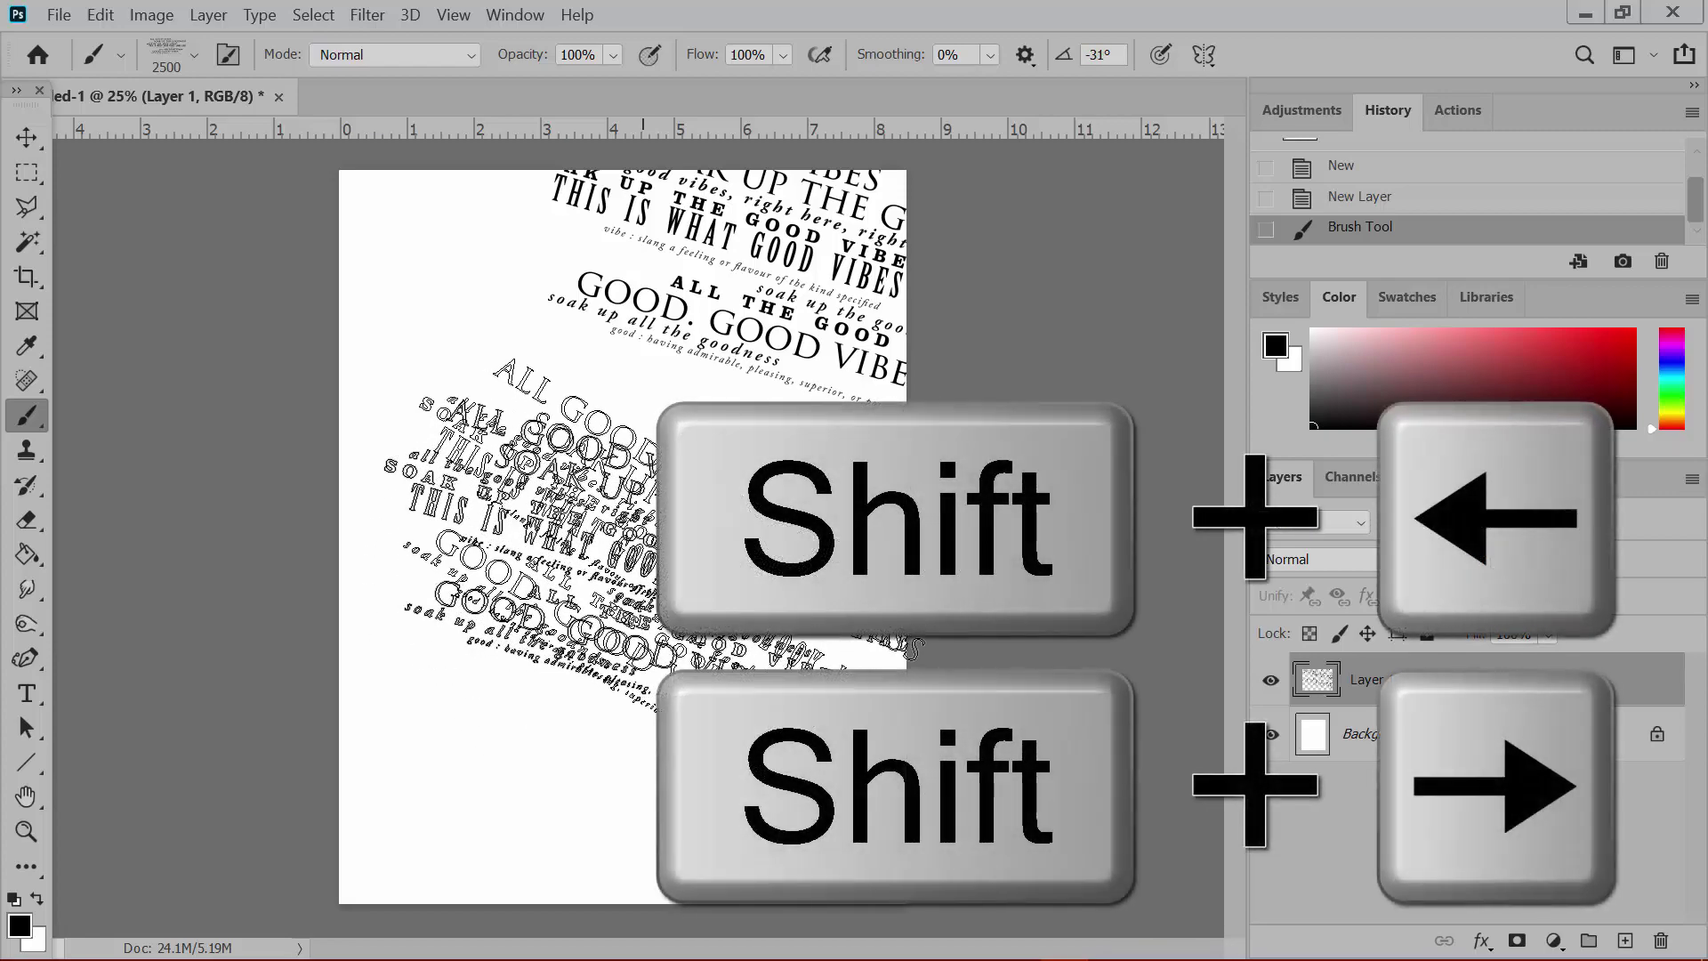
{"action": "key", "text": "shift+Left"}
{"action": "key", "text": "shift+Left"}
{"action": "key", "text": "shift+Left"}
{"action": "key", "text": "shift+Left"}
{"action": "key", "text": "shift+Left"}
{"action": "key", "text": "shift+Left"}
{"action": "key", "text": "shift+Left"}
{"action": "key", "text": "shift+Left"}
{"action": "key", "text": "shift+Left"}
{"action": "key", "text": "shift+Left"}
{"action": "key", "text": "shift+Left"}
{"action": "key", "text": "shift+Left"}
{"action": "key", "text": "shift+Left"}
{"action": "key", "text": "shift+Left"}
{"action": "key", "text": "shift+Left"}
{"action": "key", "text": "shift+Left"}
{"action": "key", "text": "shift+Left"}
{"action": "key", "text": "shift+Left"}
{"action": "key", "text": "shift+Left"}
{"action": "key", "text": "shift+Left"}
{"action": "key", "text": "shift+Left"}
{"action": "key", "text": "shift+Left"}
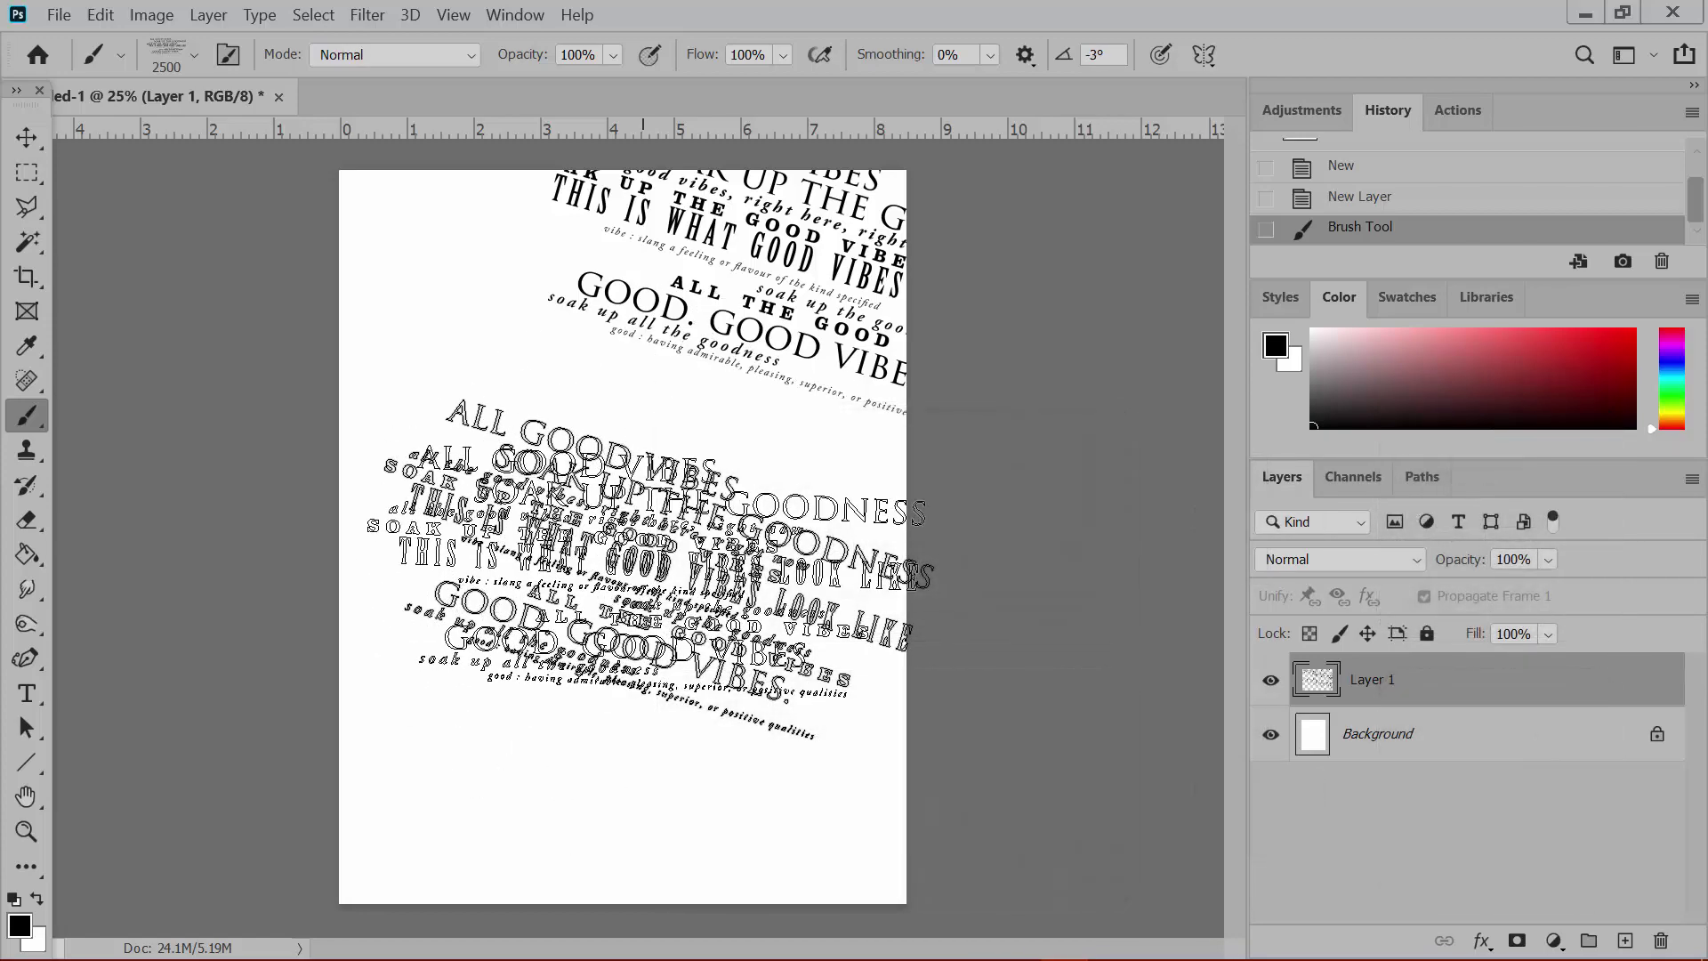
{"action": "key", "text": "Left"}
{"action": "key", "text": "Left"}
{"action": "key", "text": "Left"}
{"action": "key", "text": "Left"}
{"action": "key", "text": "Left"}
{"action": "key", "text": "Left"}
{"action": "key", "text": "ctrl+z"}
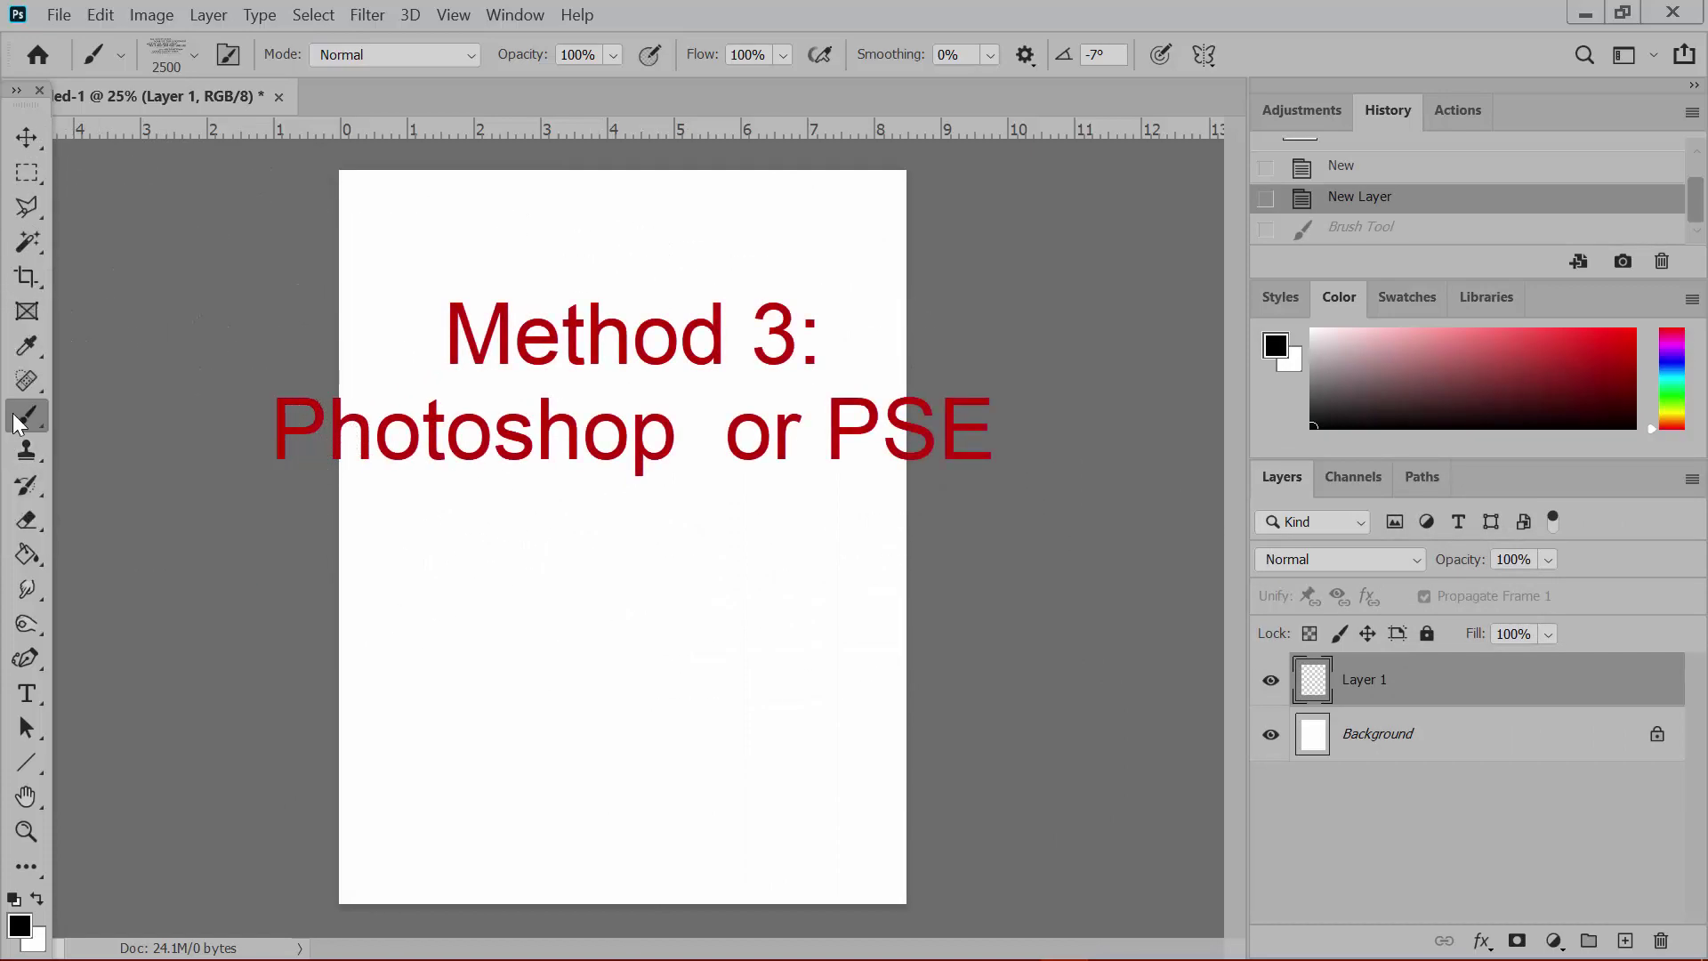
- Select the 'YOU SHINE… NEVER STOP SHINING' brush at 0° and stamp it across the page centre
{"action": "left_click", "coordinate": [192, 59]}
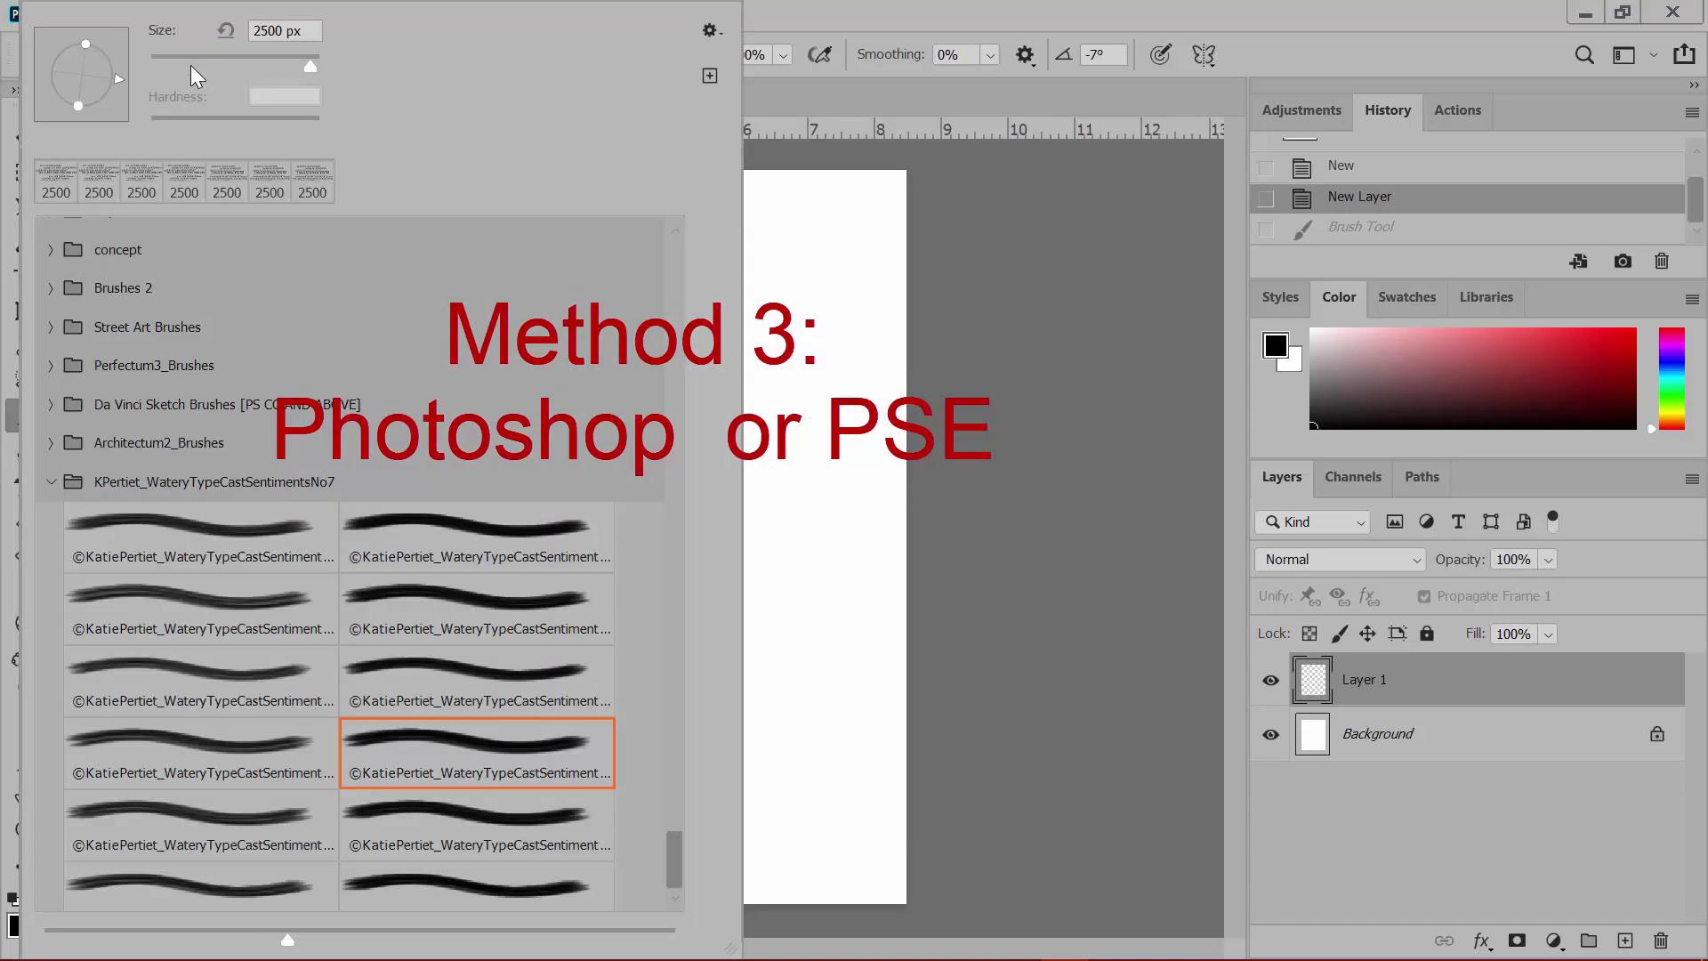
{"action": "left_click", "coordinate": [423, 606]}
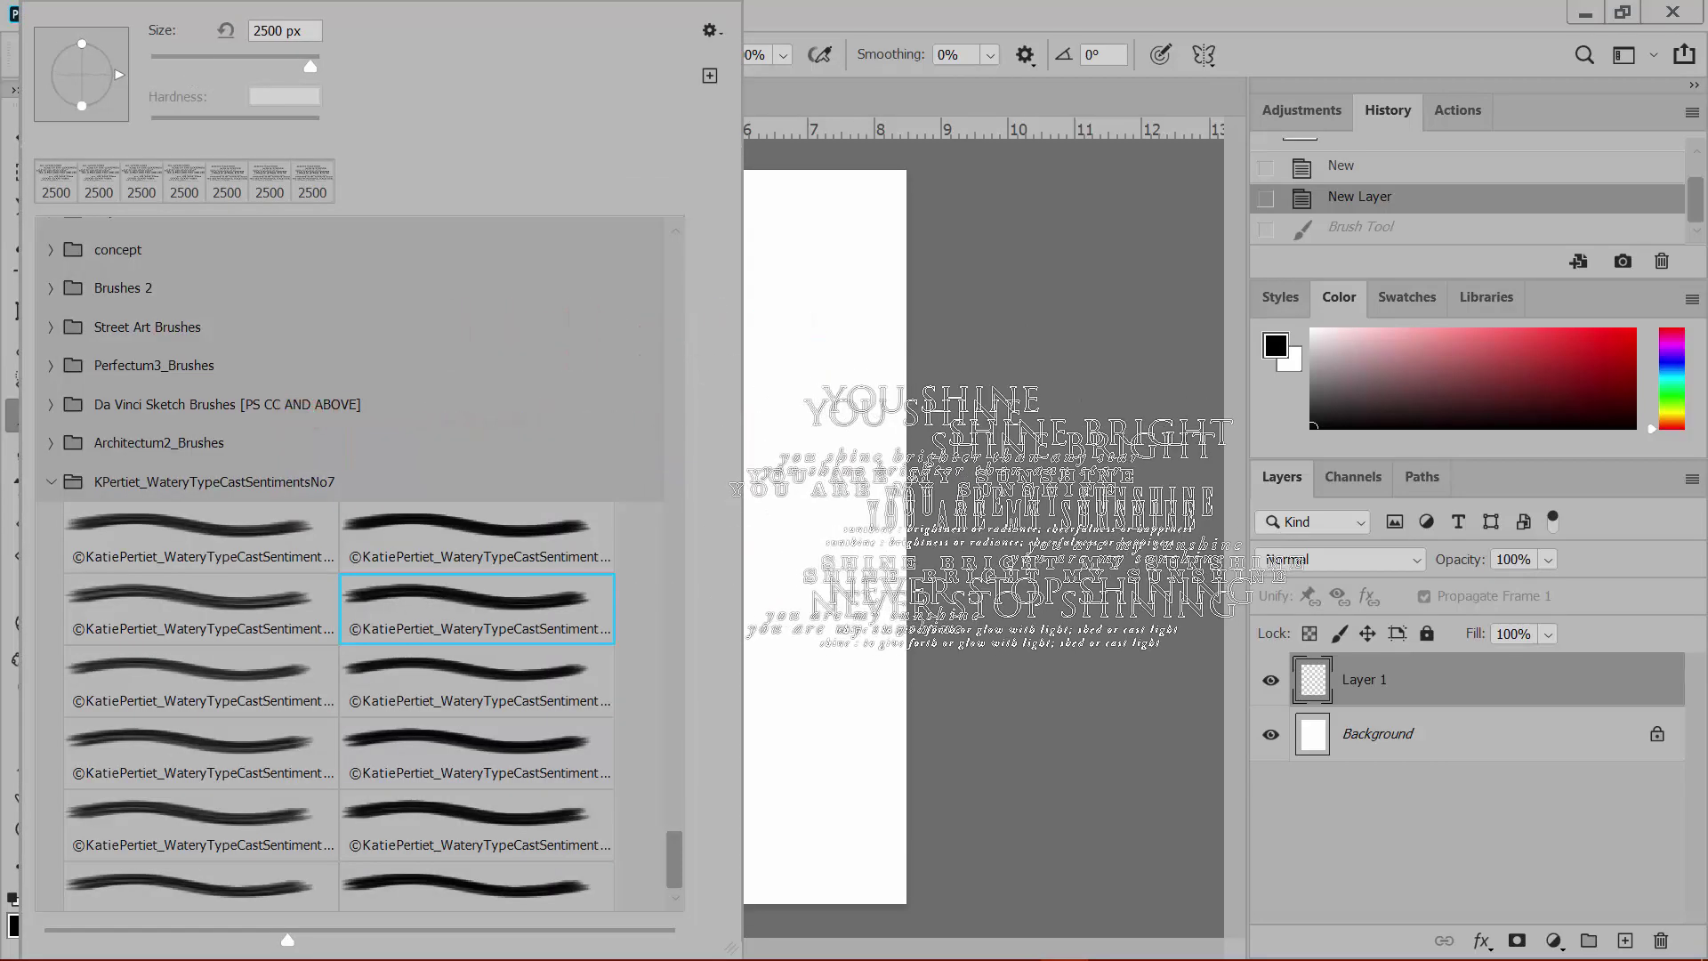
{"action": "left_click", "coordinate": [1174, 514]}
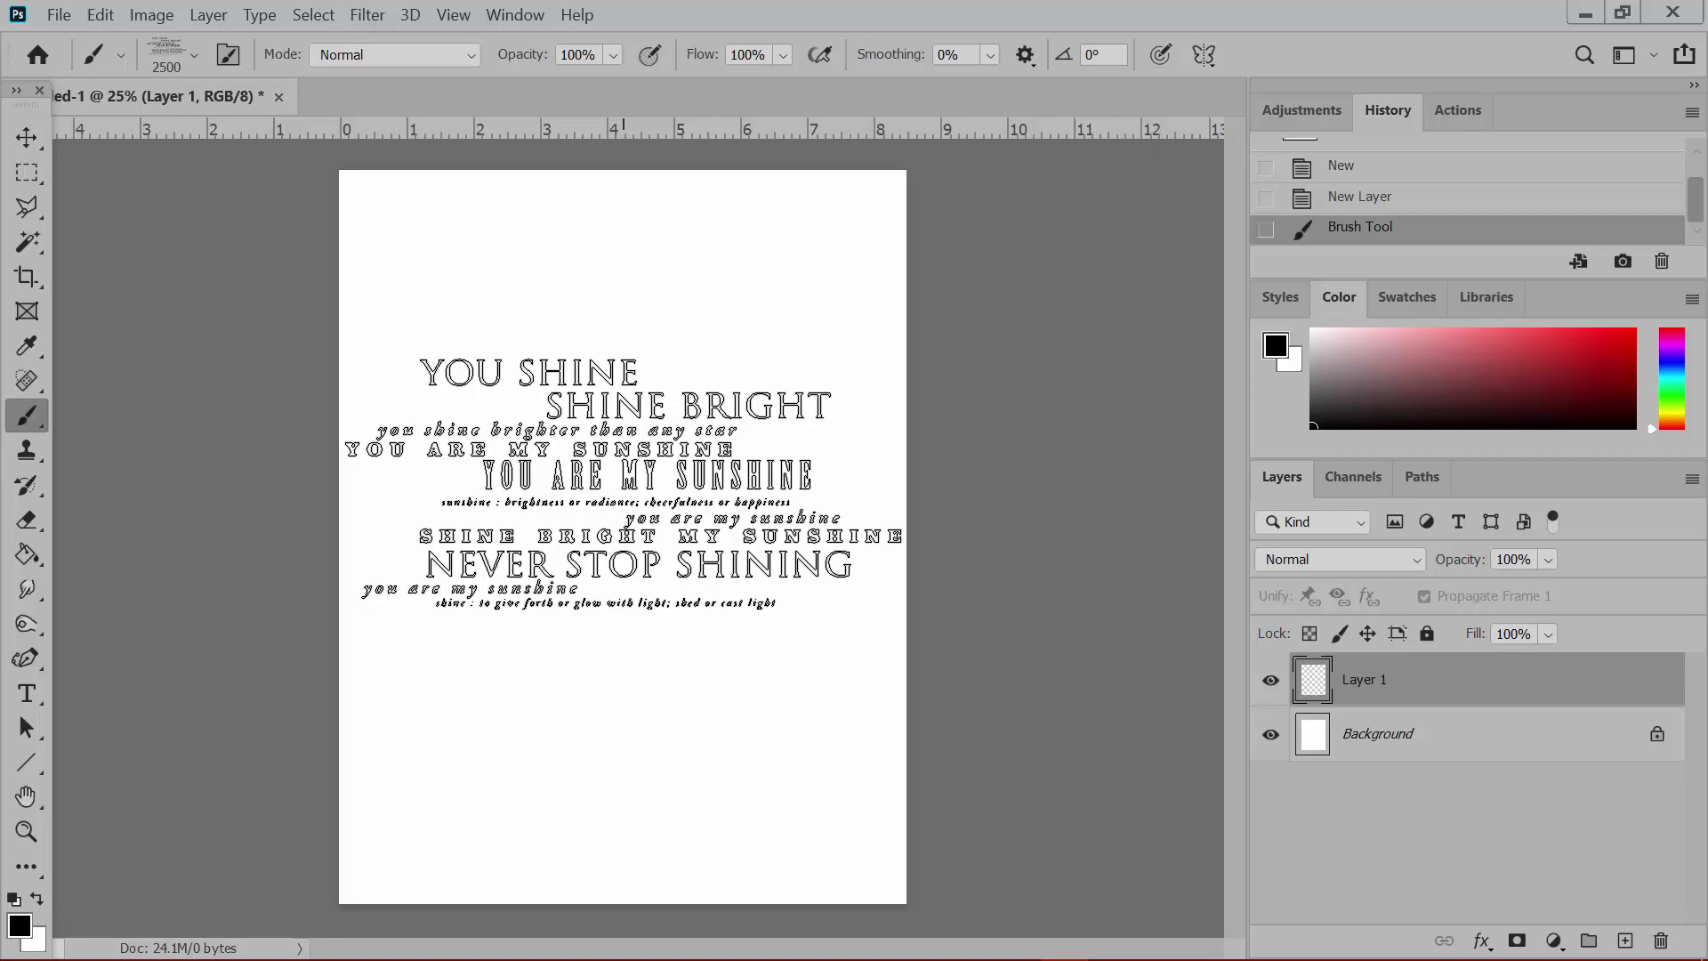
{"action": "left_click", "coordinate": [625, 483]}
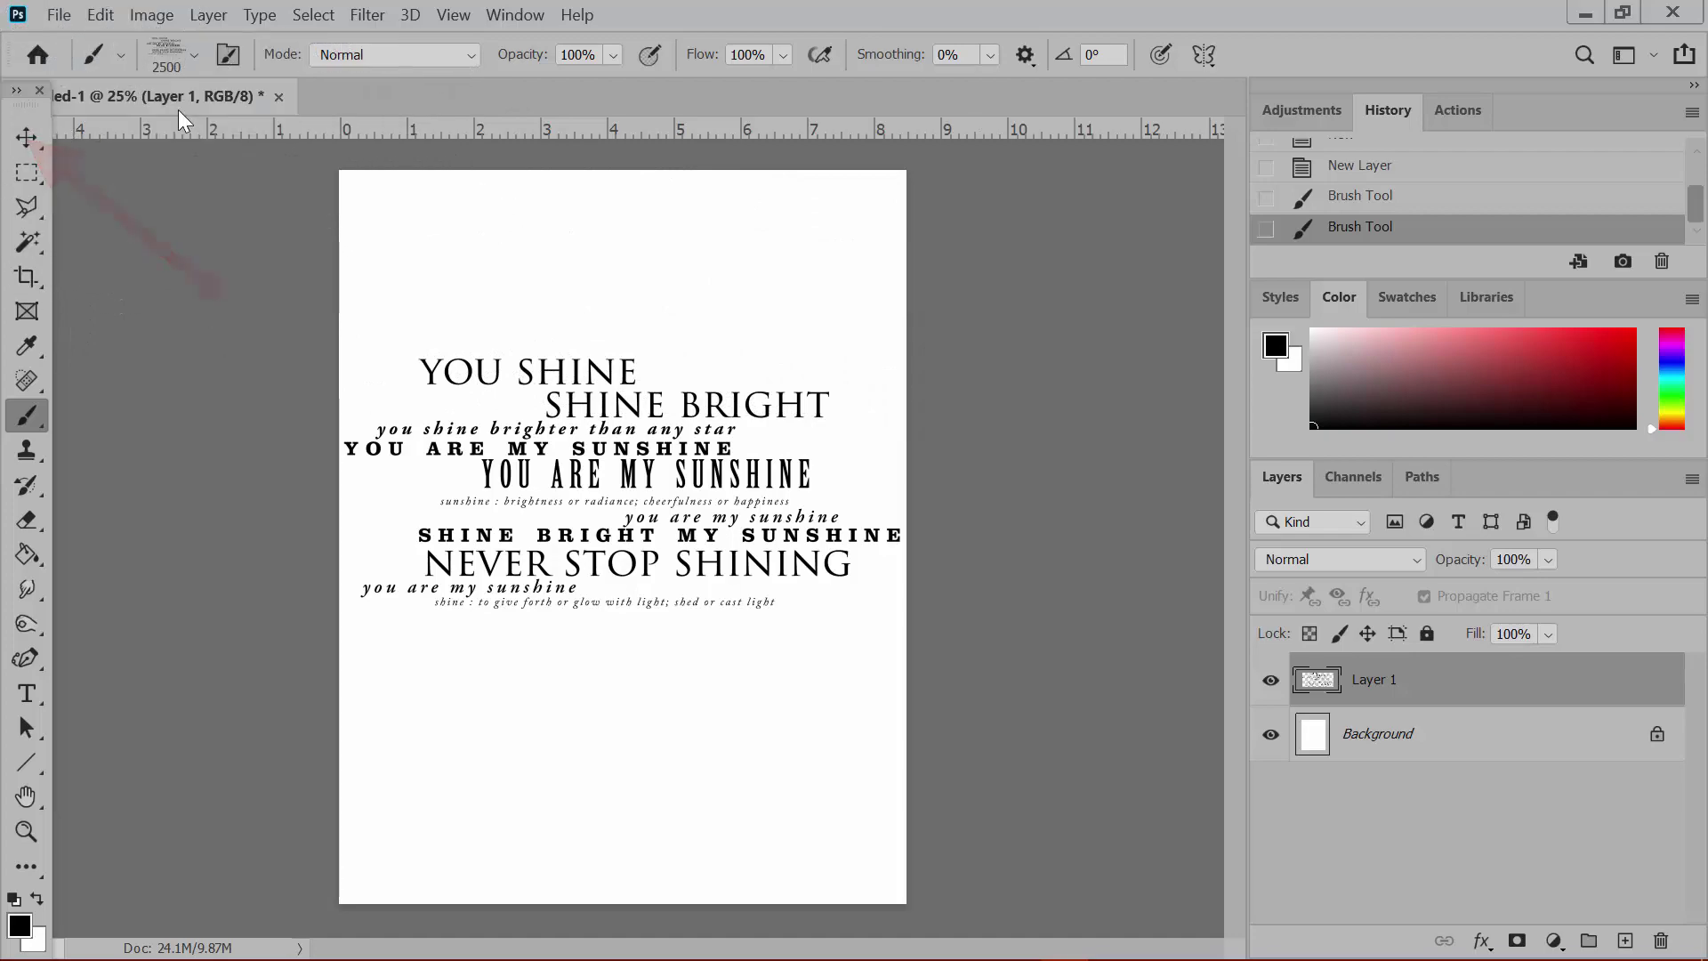
- Rotate the sunshine stamp to -90° with Free Transform so it runs vertically, and commit
{"action": "left_click", "coordinate": [34, 129]}
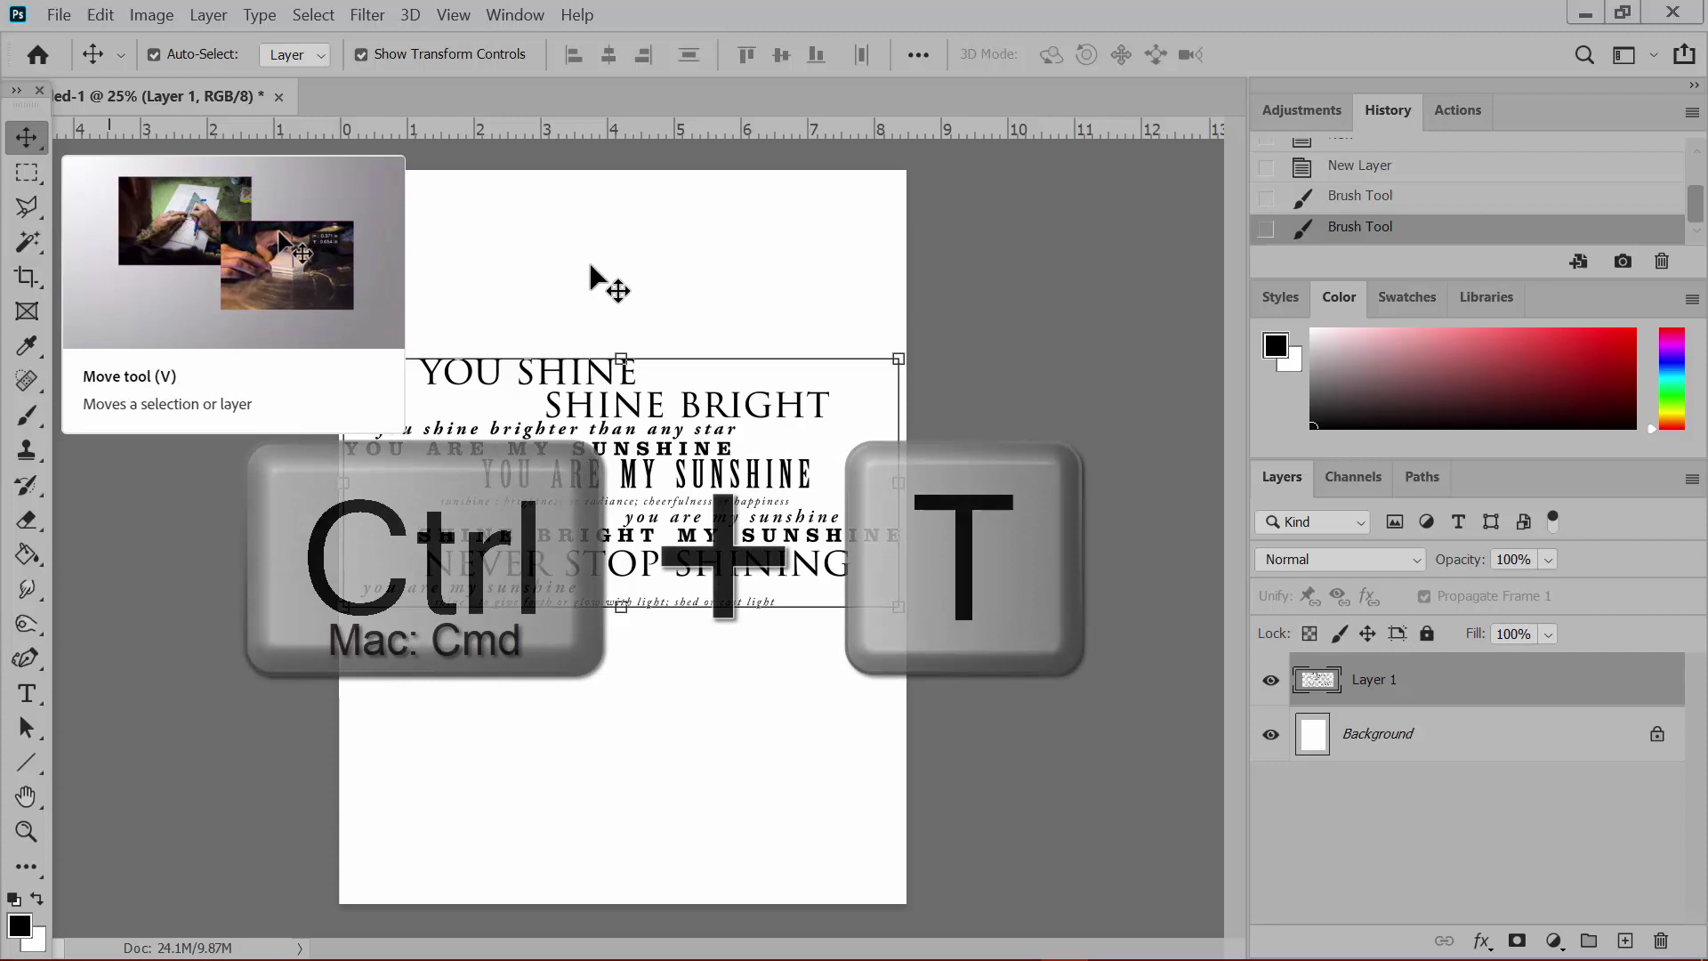
{"action": "key", "text": "ctrl+t"}
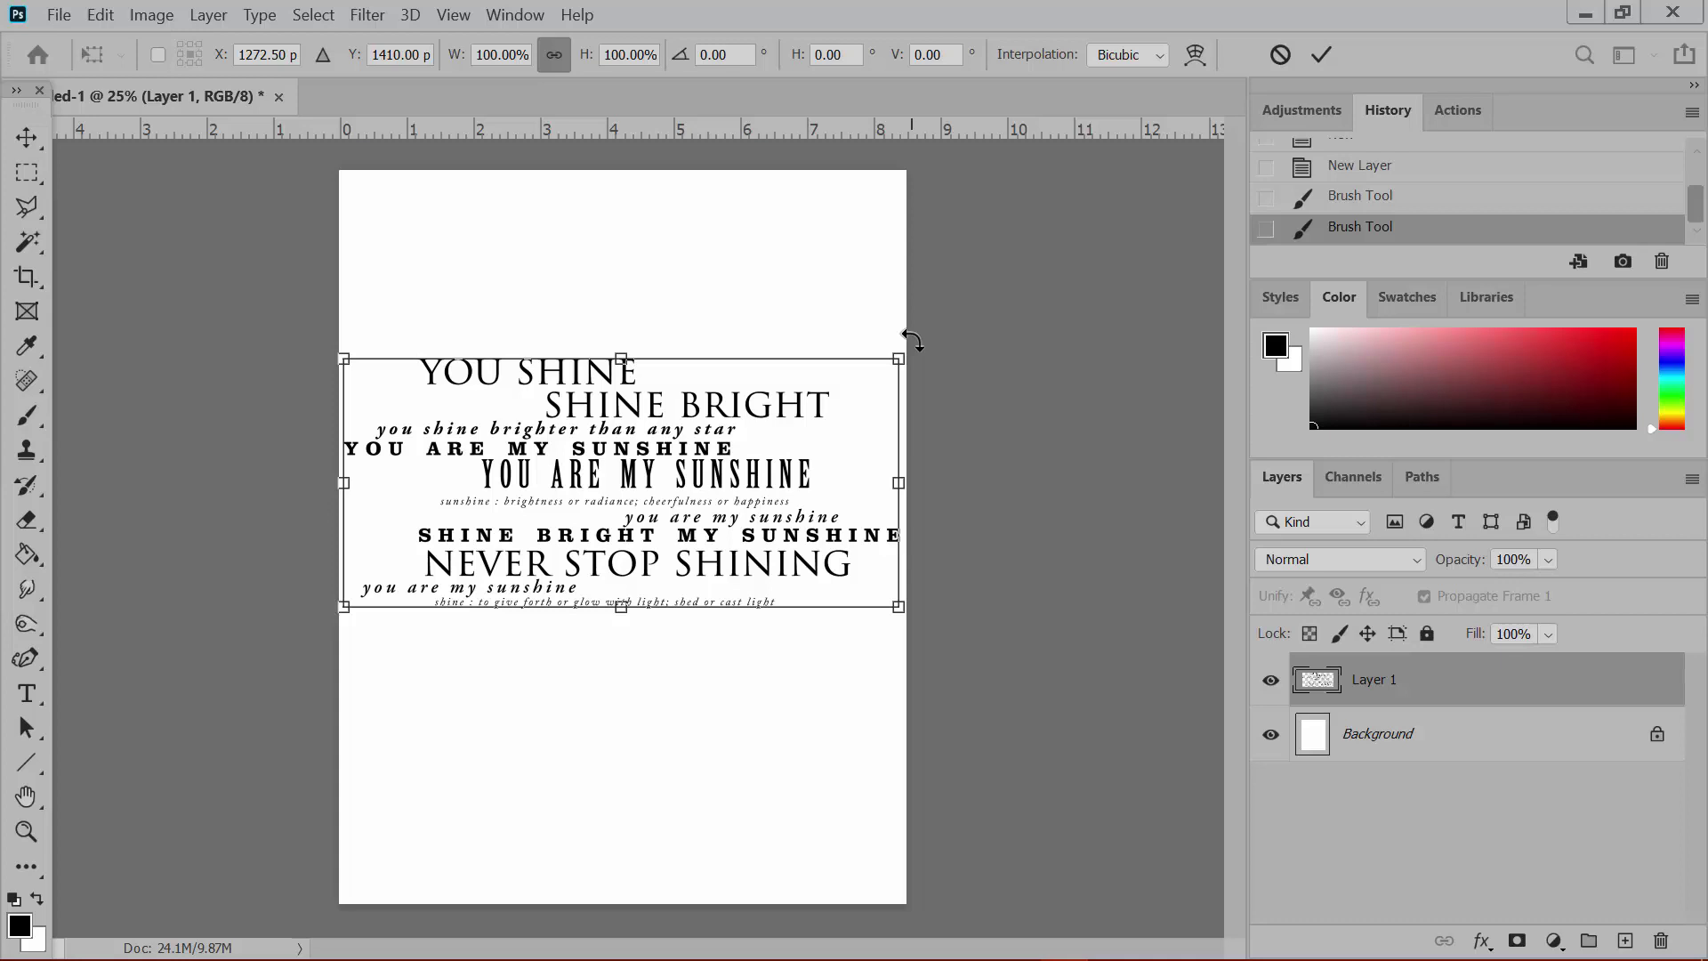
{"action": "left_click_drag", "start_coordinate": [911, 338], "coordinate": [897, 284]}
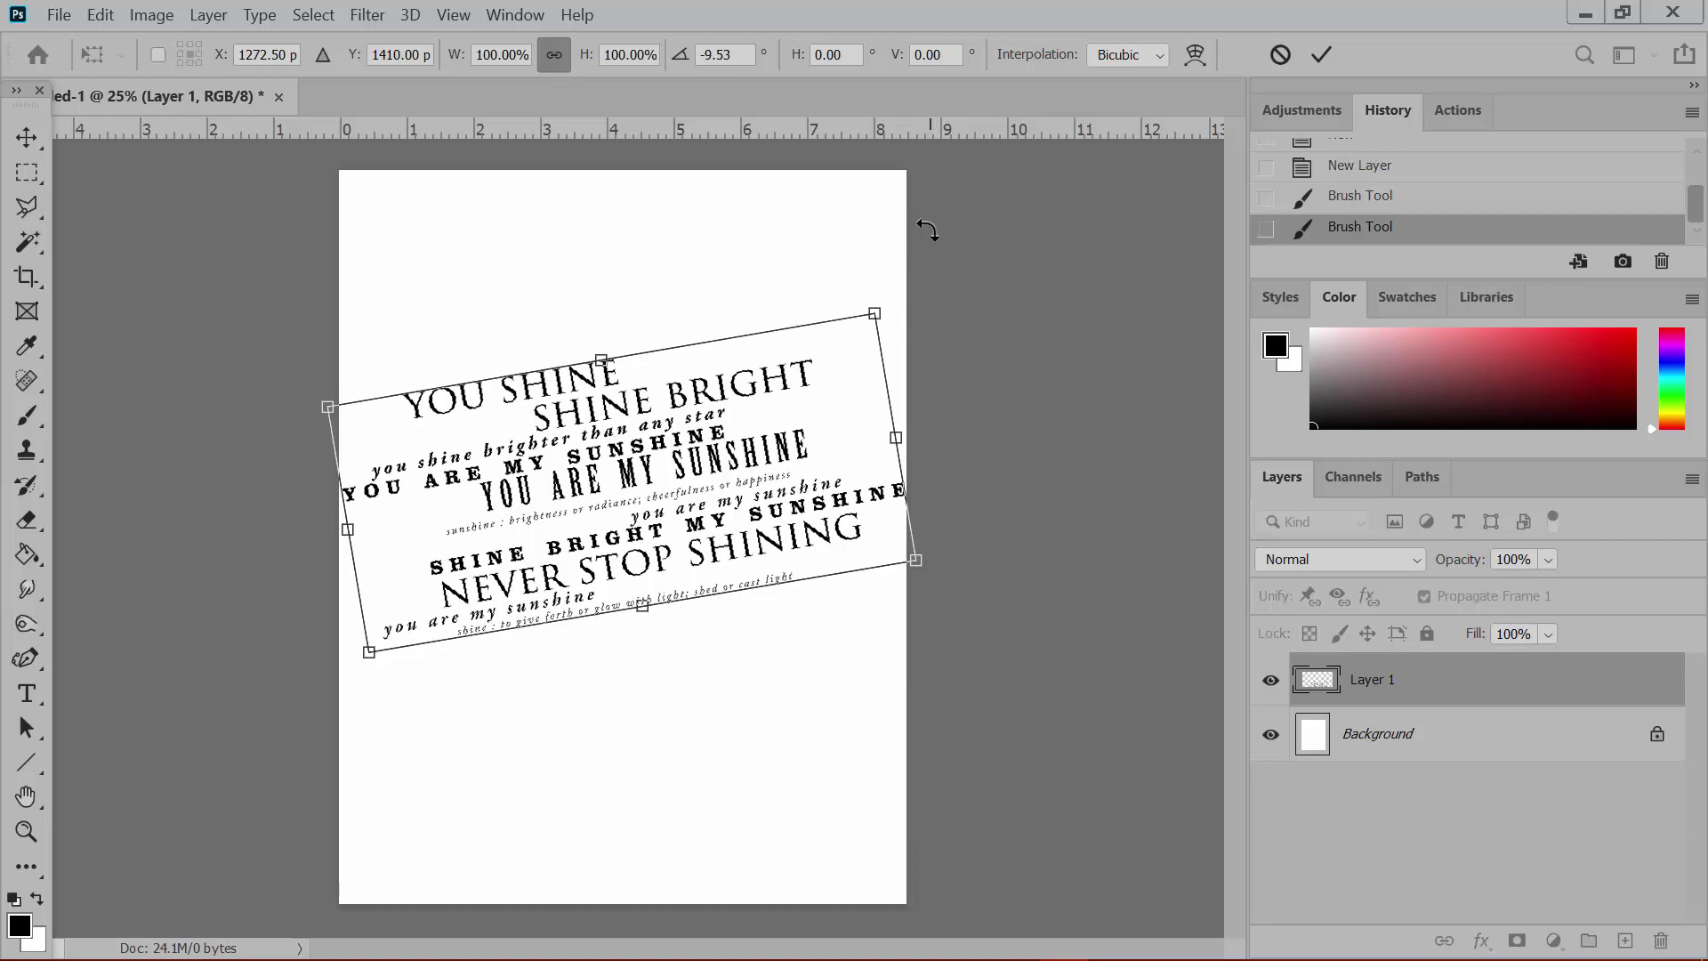
{"action": "left_click_drag", "start_coordinate": [926, 228], "coordinate": [461, 212]}
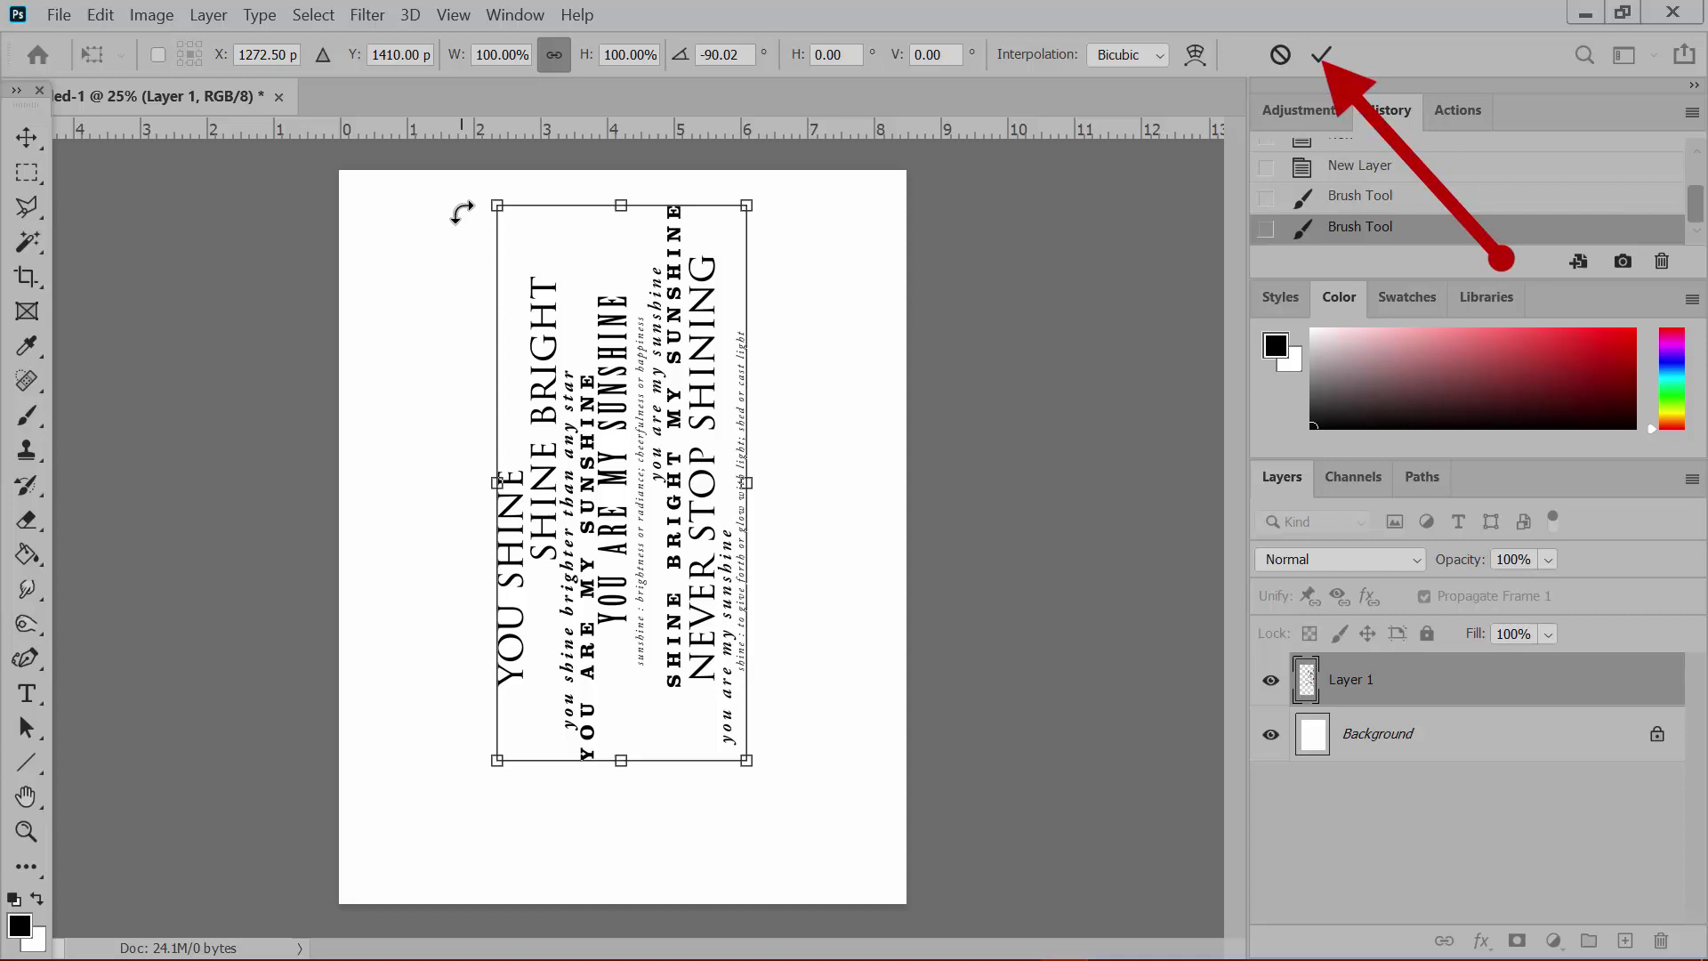
{"action": "left_click", "coordinate": [1323, 52]}
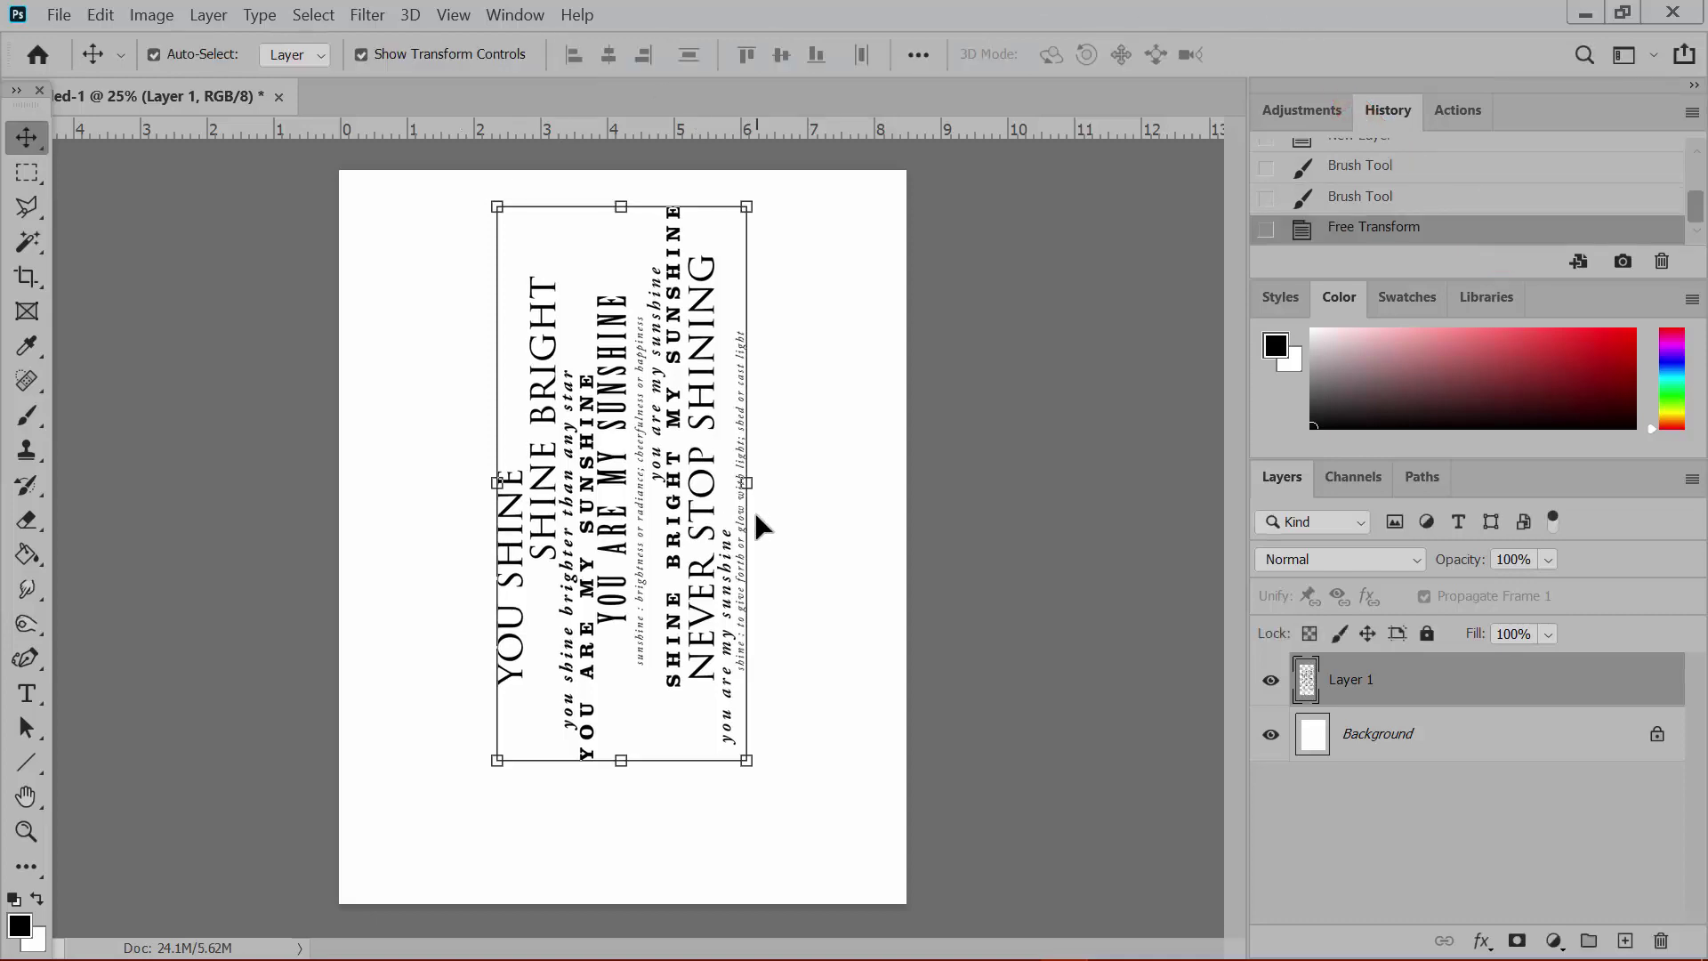